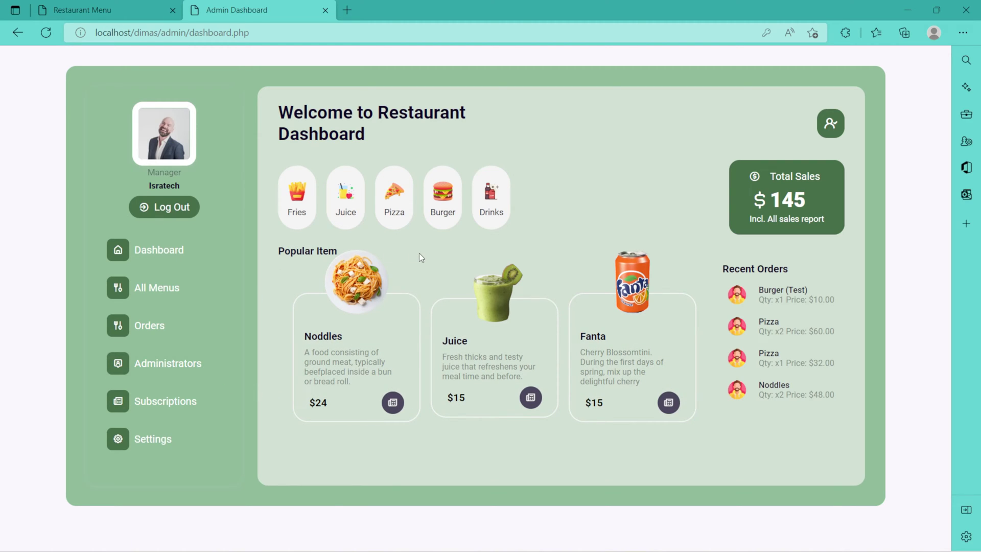
Preview the Table Menu page at phone width in DevTools and scroll through it
click(121, 10)
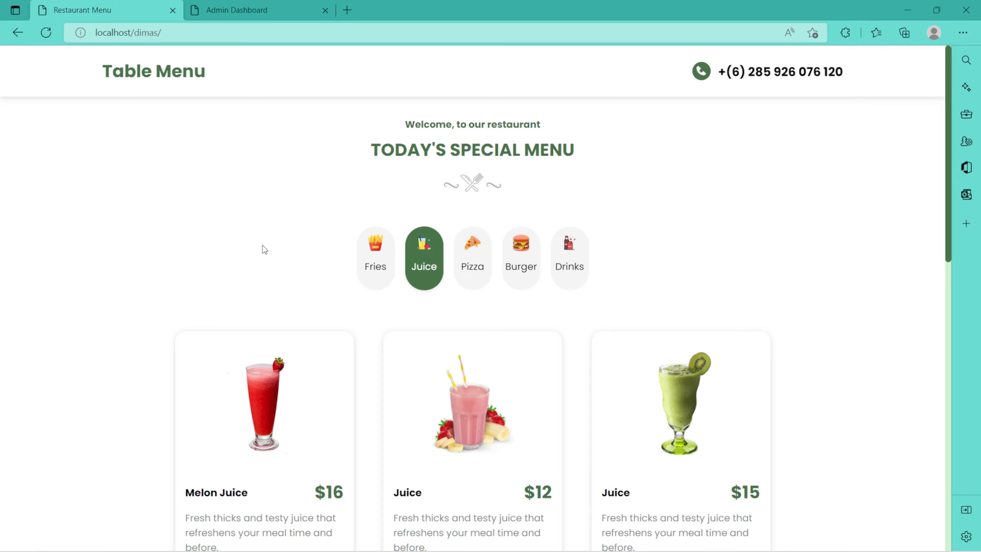
right_click(669, 182)
click(705, 541)
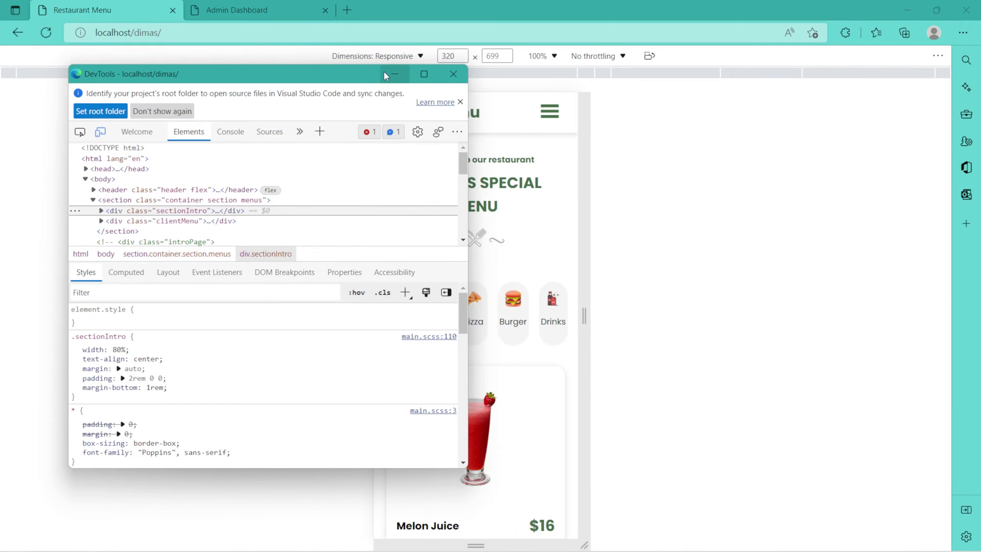
click(384, 74)
scroll(502, 312, down, 2)
scroll(502, 313, down, 12)
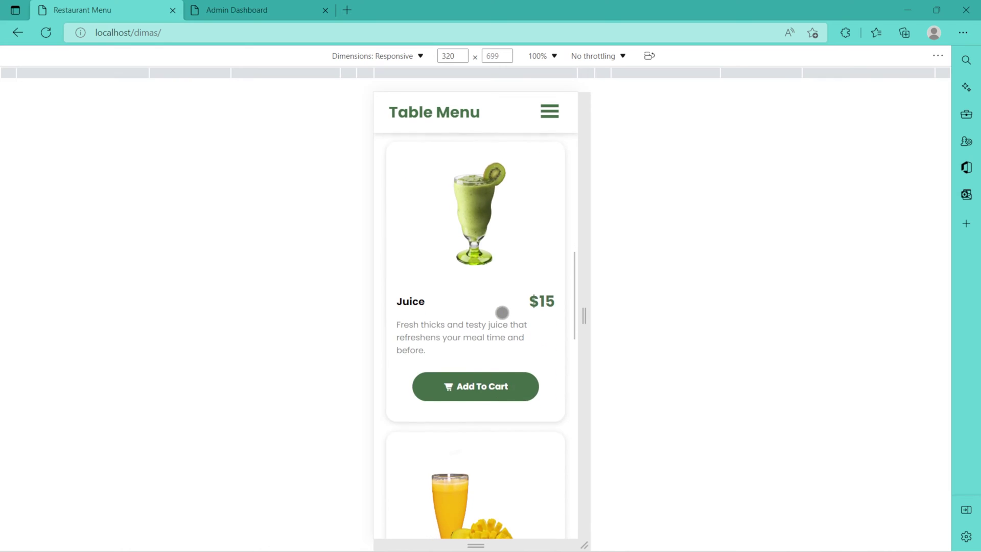
scroll(502, 312, down, 15)
scroll(502, 312, up, 15)
scroll(502, 310, up, 10)
Switch the menu to the Pizza category and browse the pizzas priced $30 and $26
click(477, 318)
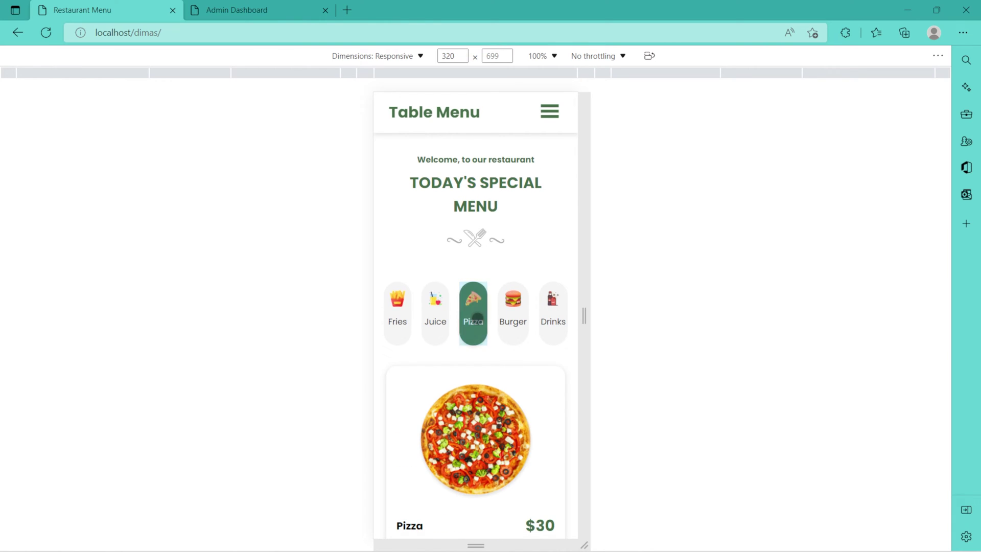
scroll(476, 318, down, 10)
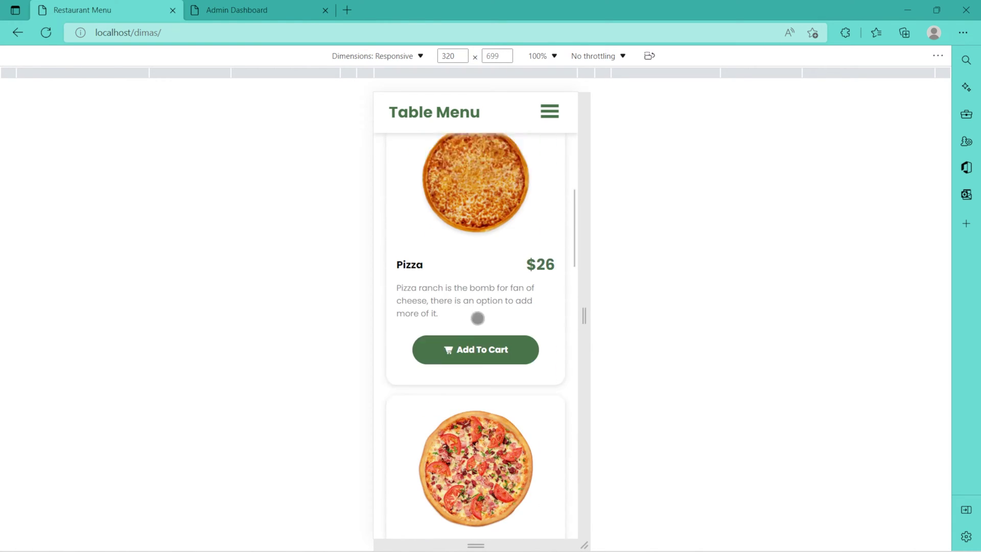
scroll(477, 317, down, 15)
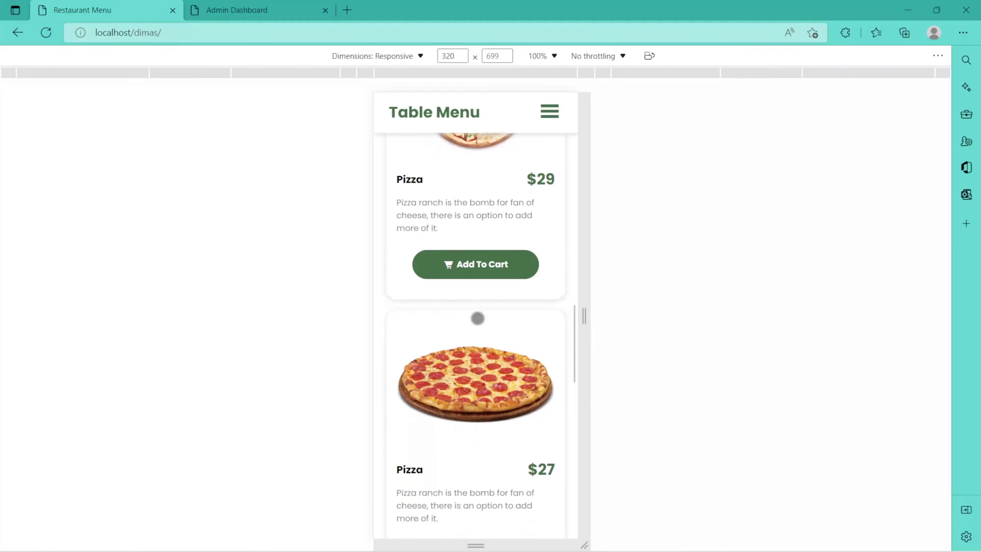
scroll(477, 318, up, 15)
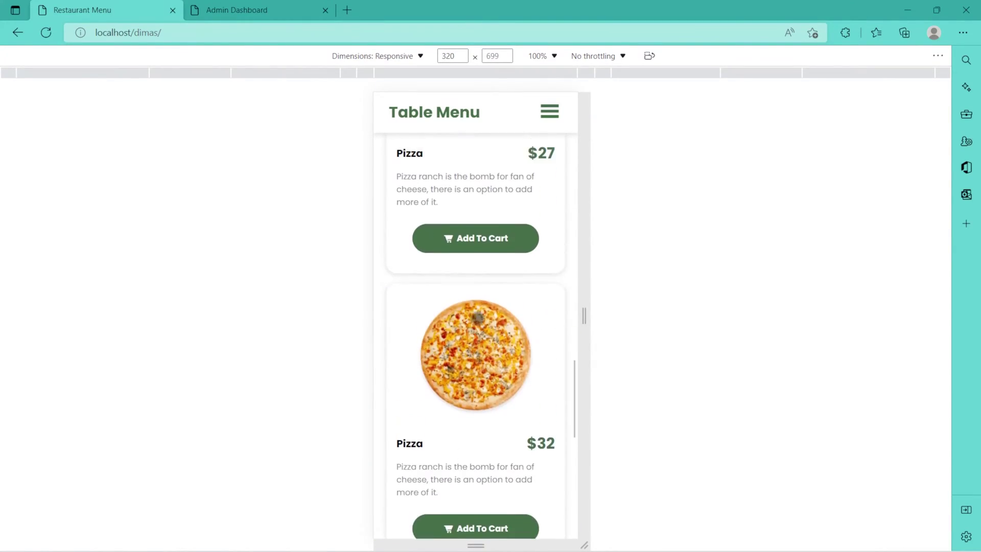
scroll(477, 317, up, 10)
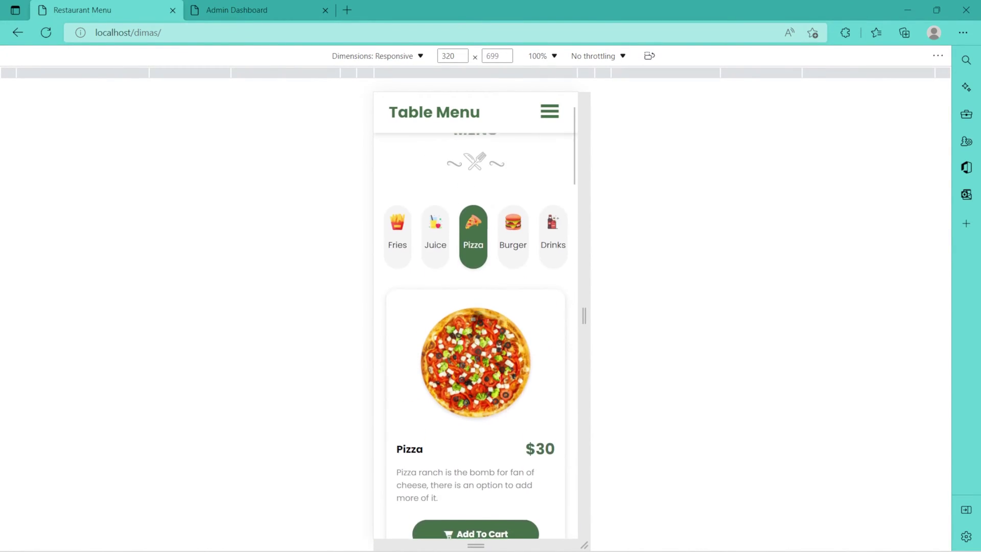
scroll(477, 317, down, 2)
scroll(477, 317, down, 4)
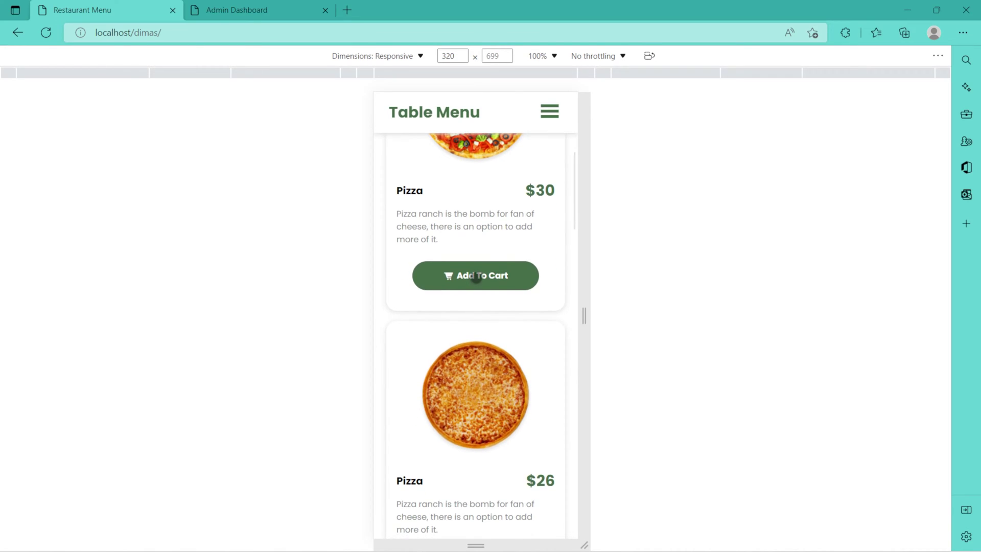
Add the $30 pizza to the cart, remove it again, then widen the view to 1435 px
click(477, 274)
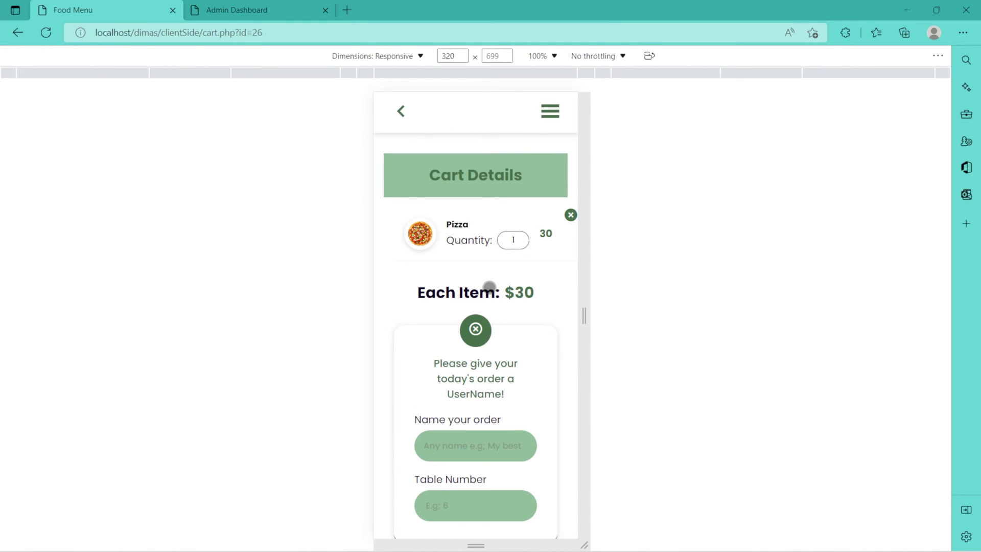
scroll(489, 286, down, 4)
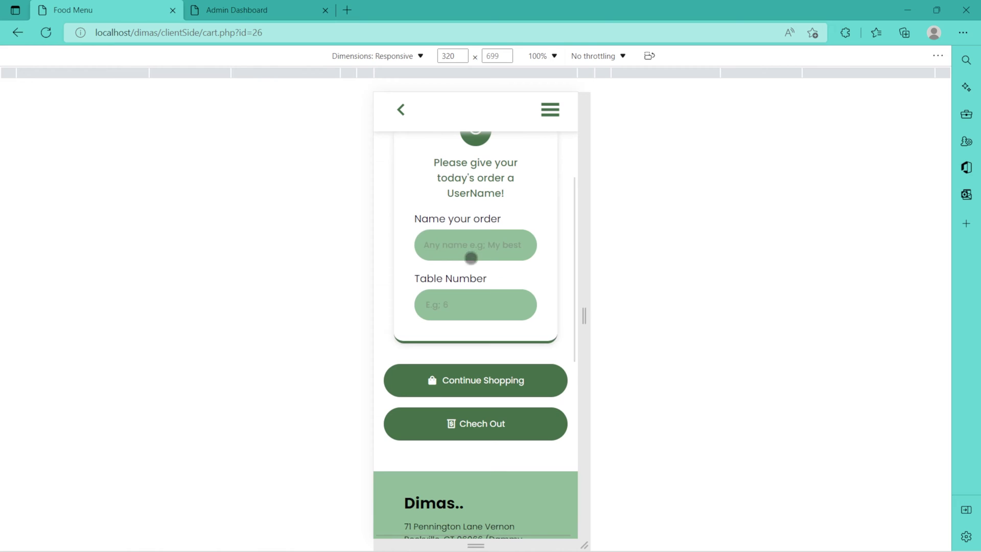
click(461, 245)
click(567, 271)
scroll(528, 275, up, 4)
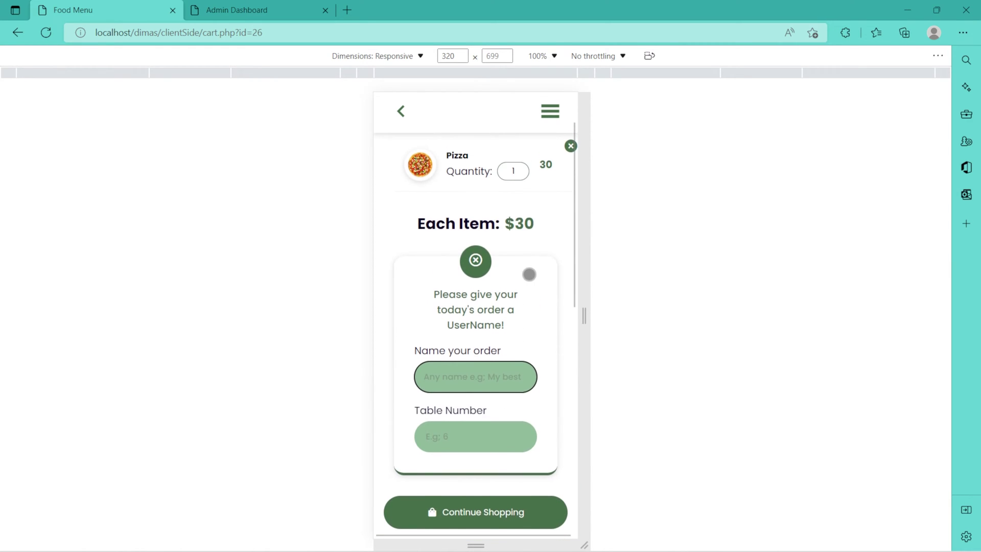
click(570, 216)
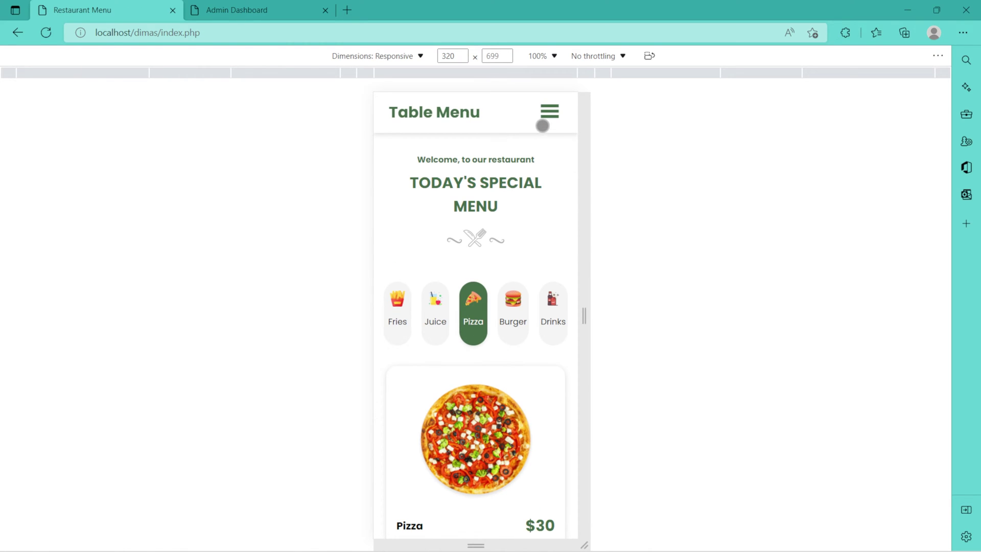
drag(583, 315, 940, 321)
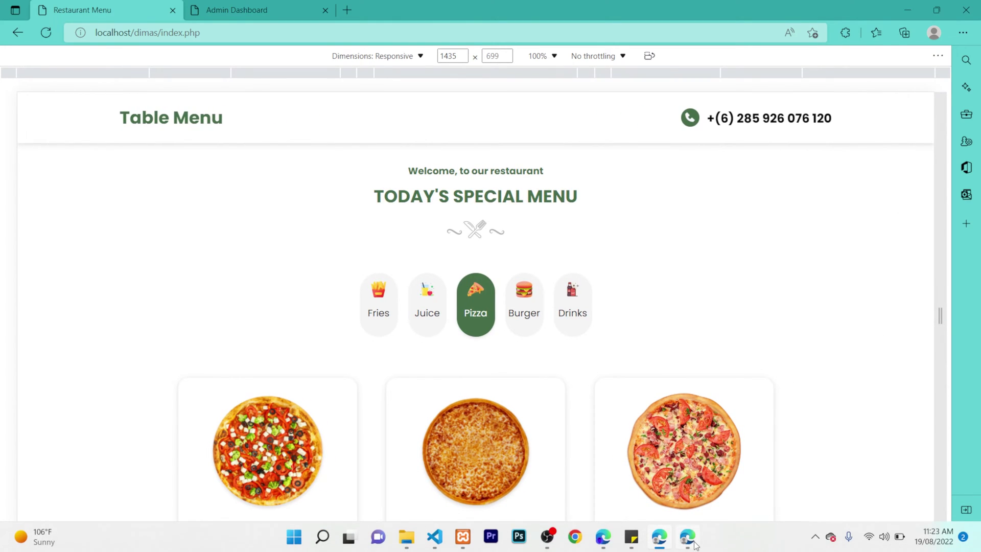
Close the developer tools and show the Juice category on the full-width page
mouse_move(687, 537)
click(715, 428)
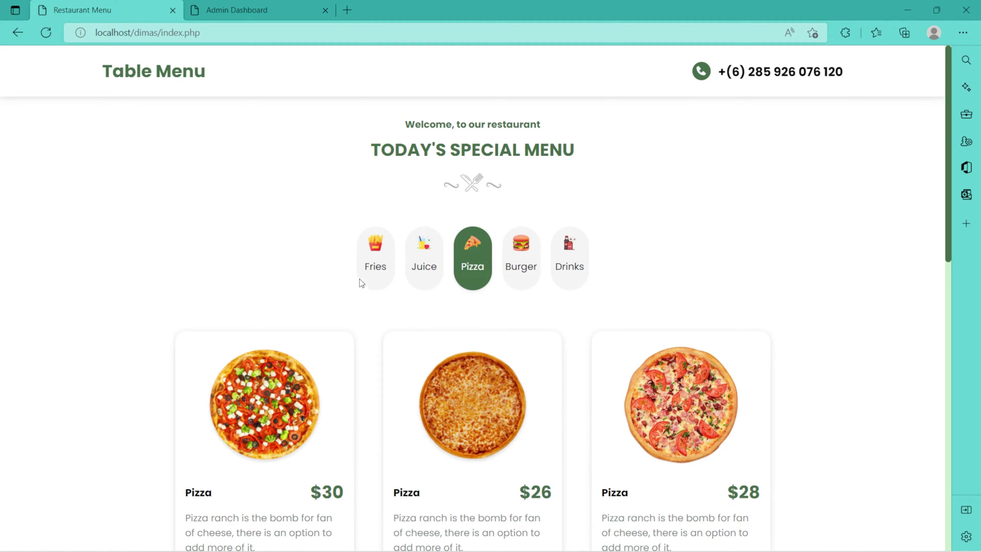
click(414, 276)
Browse the five Juice items and highlight the $16 Melon Juice title
scroll(414, 276, down, 3)
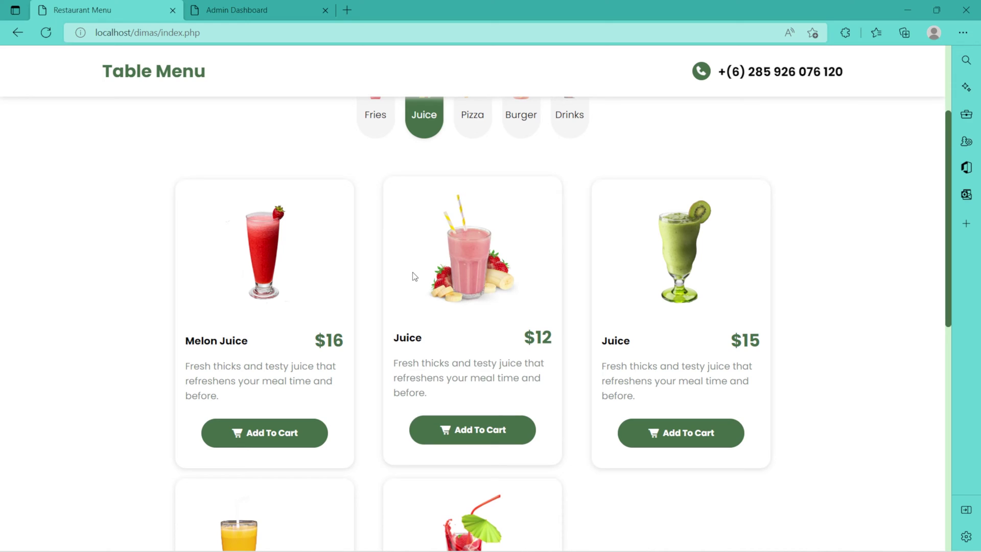
scroll(414, 277, up, 1)
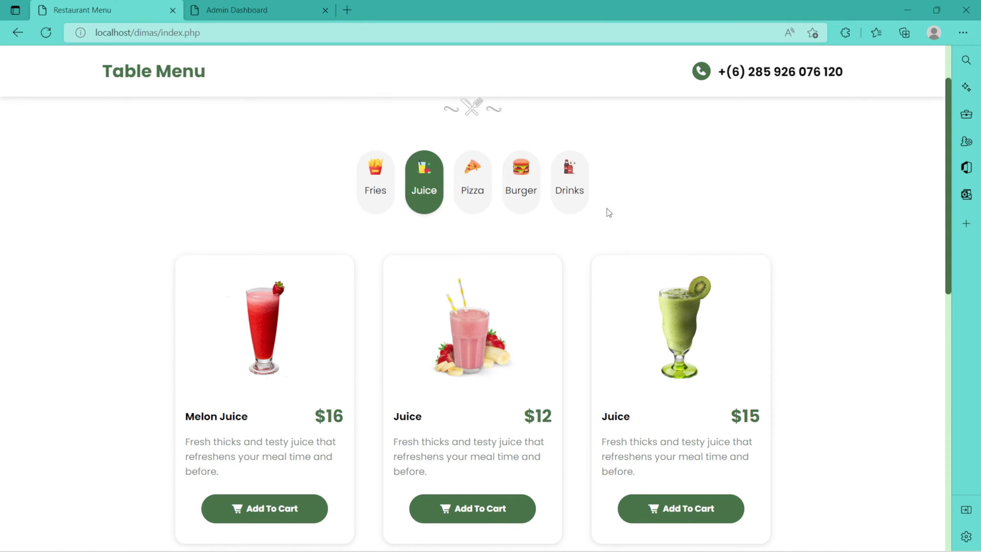
scroll(621, 211, down, 2)
scroll(618, 225, down, 3)
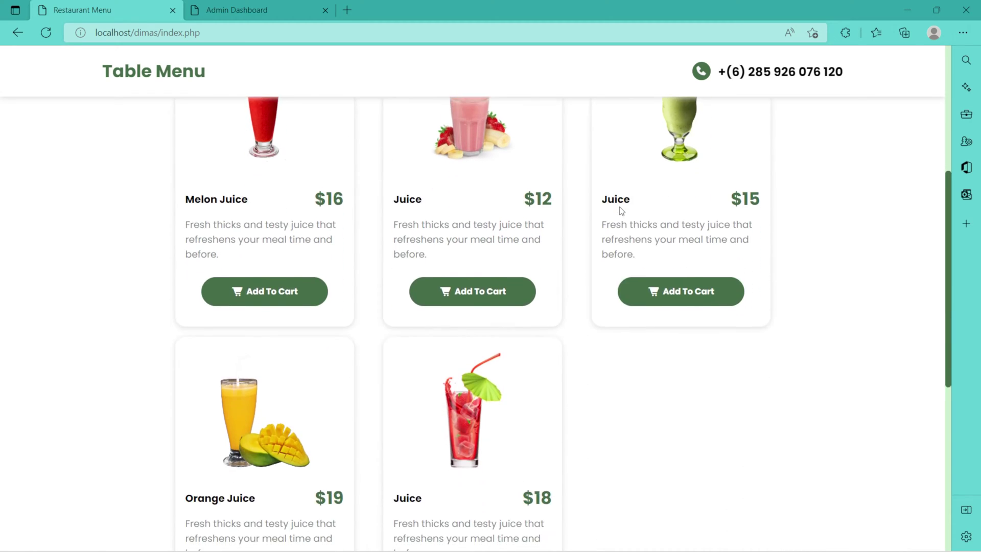
scroll(503, 263, up, 3)
scroll(501, 263, up, 2)
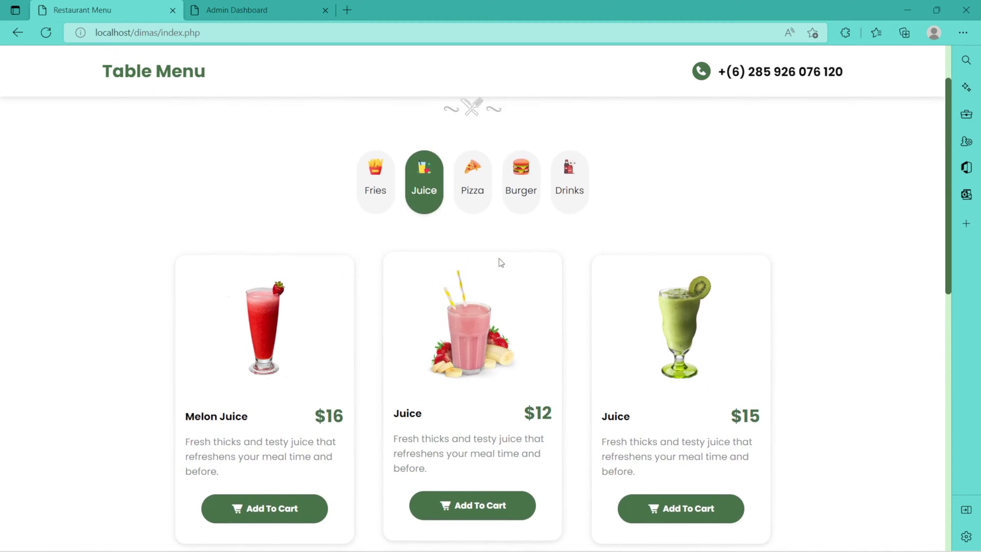
scroll(500, 263, down, 4)
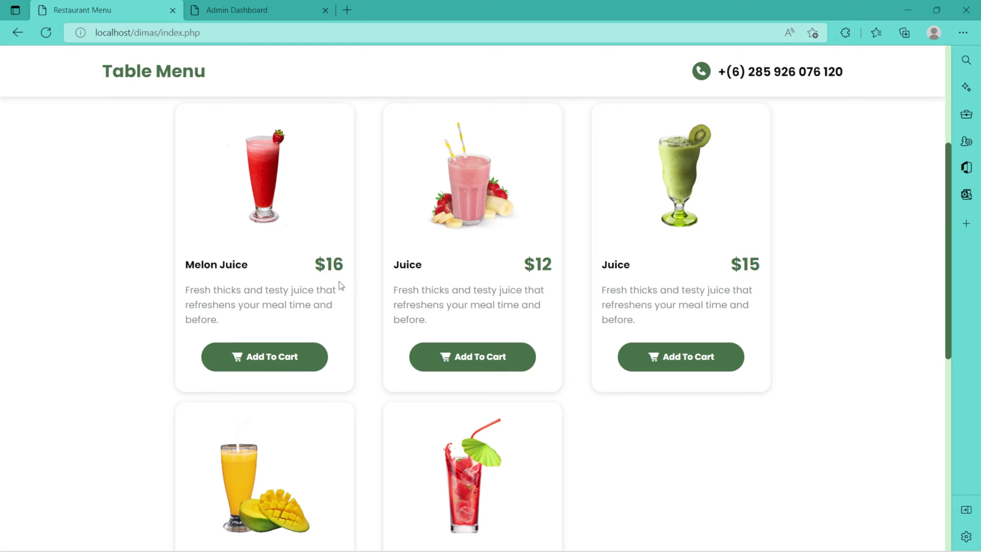
drag(260, 272, 180, 268)
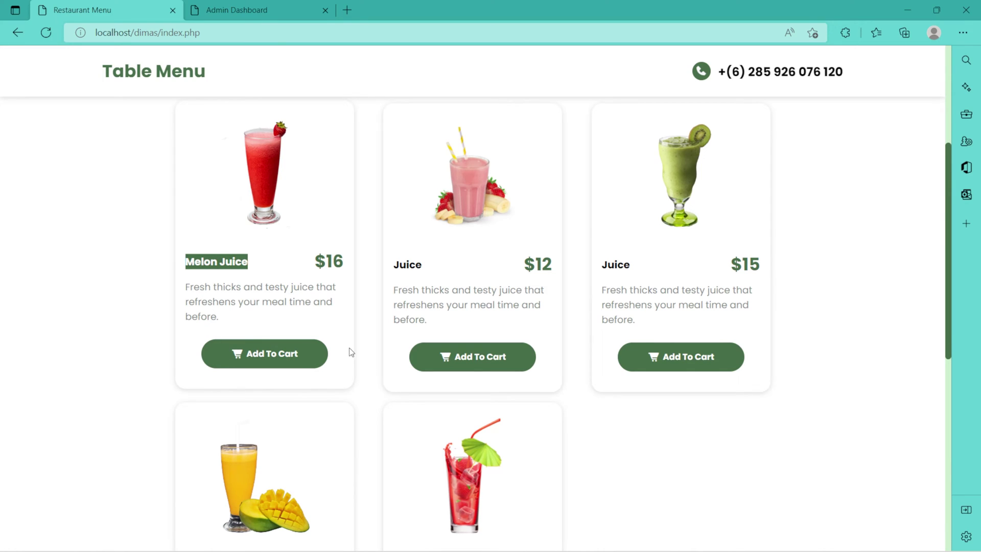
scroll(368, 349, up, 4)
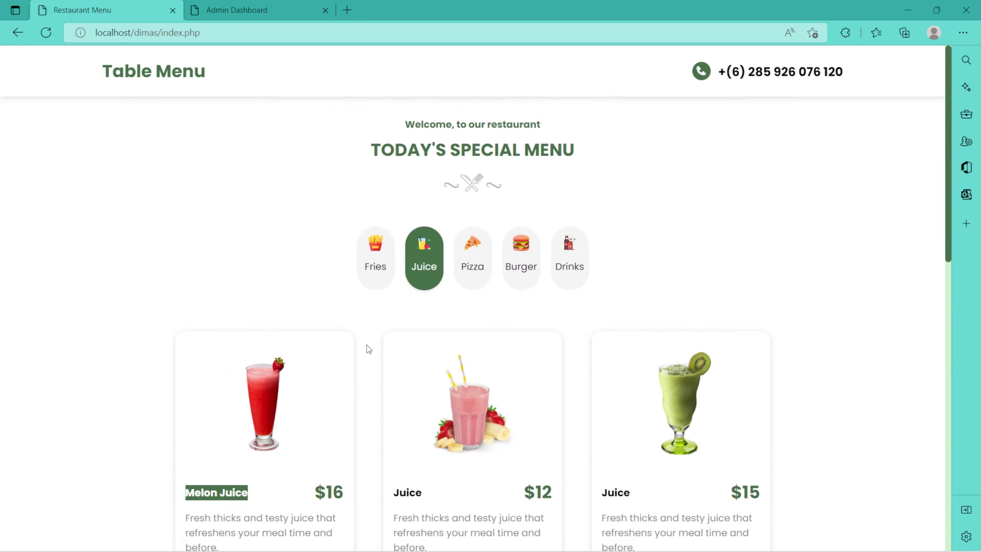
Glance at the Admin Dashboard, return to the Table Menu and clear the Melon Juice highlight
click(259, 13)
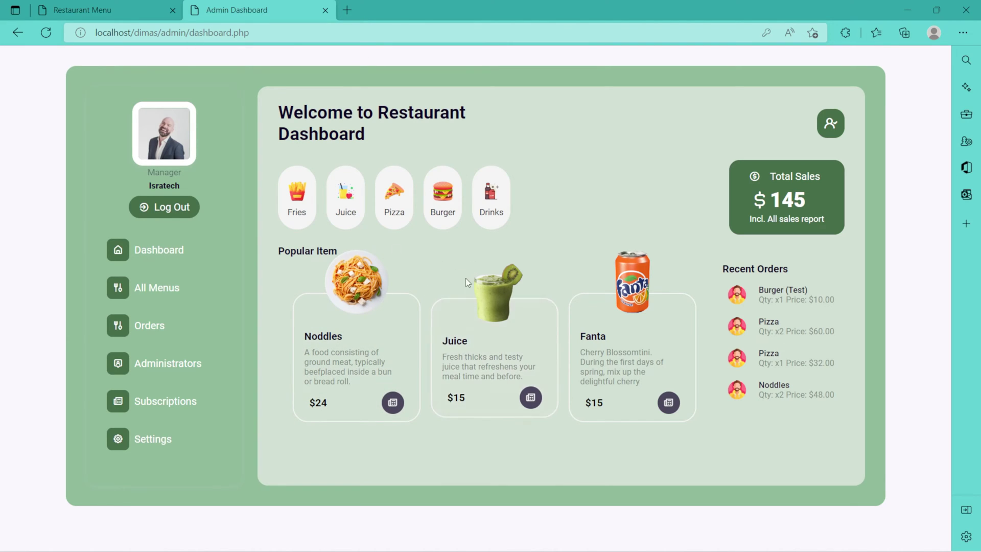
click(136, 10)
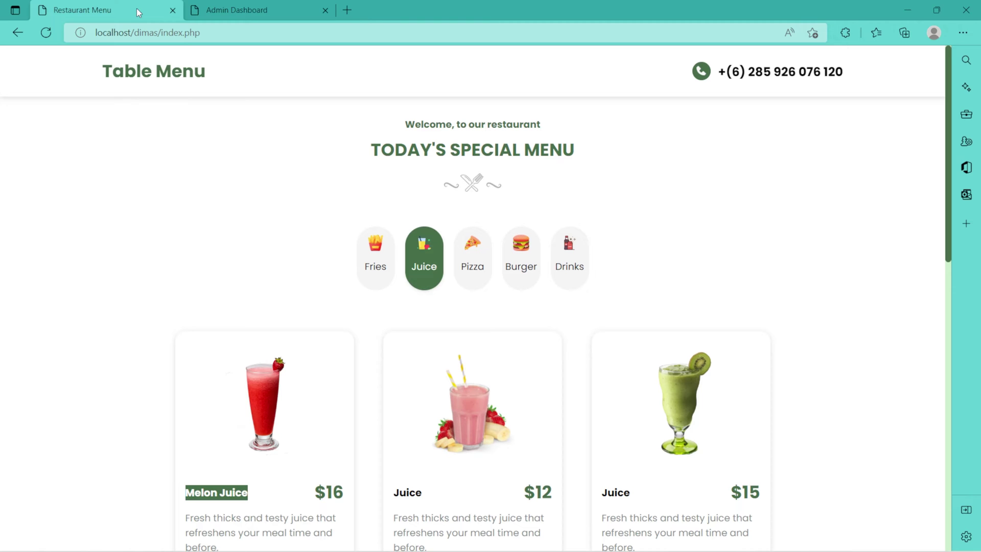
scroll(307, 332, down, 3)
click(318, 359)
scroll(496, 360, down, 4)
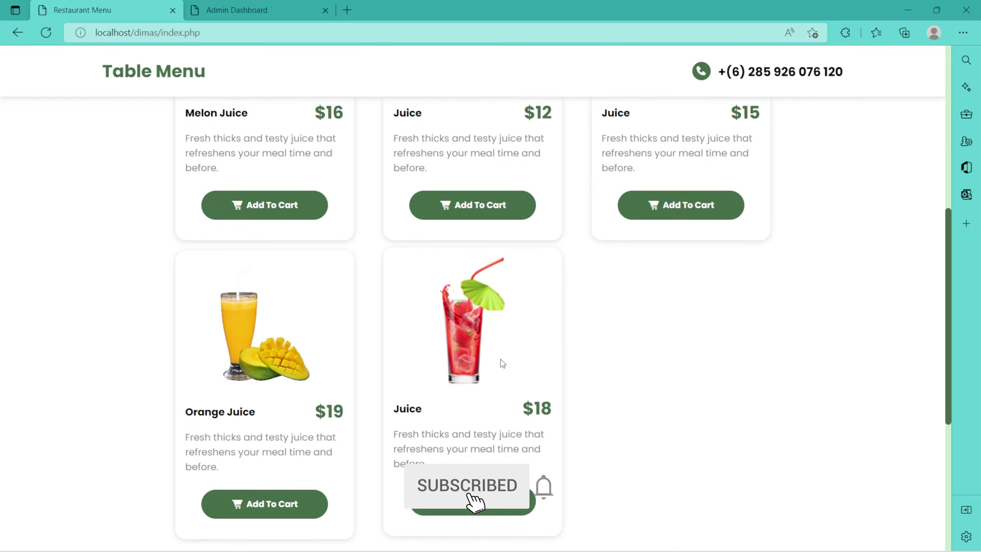
scroll(503, 364, down, 3)
scroll(501, 366, up, 8)
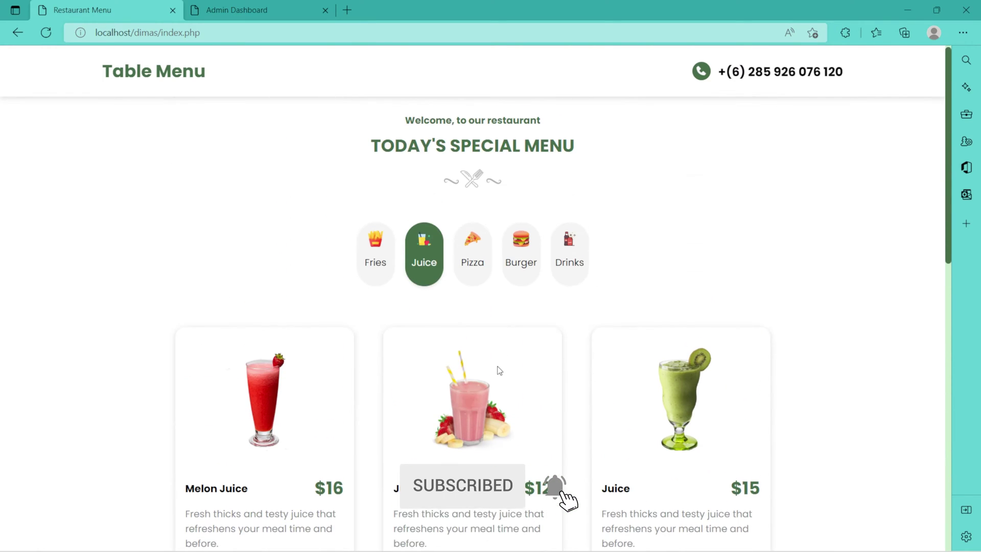
Browse the Pizza and Burger category dishes
click(472, 251)
scroll(483, 381, down, 8)
scroll(483, 395, up, 8)
click(520, 260)
scroll(491, 430, down, 3)
scroll(491, 431, down, 5)
scroll(491, 433, up, 8)
Browse the Drinks category, then the Fries dishes: Fried Chicken $20, Noddles $24, Chicken Sticks $19
click(569, 271)
scroll(556, 311, down, 9)
scroll(543, 361, up, 5)
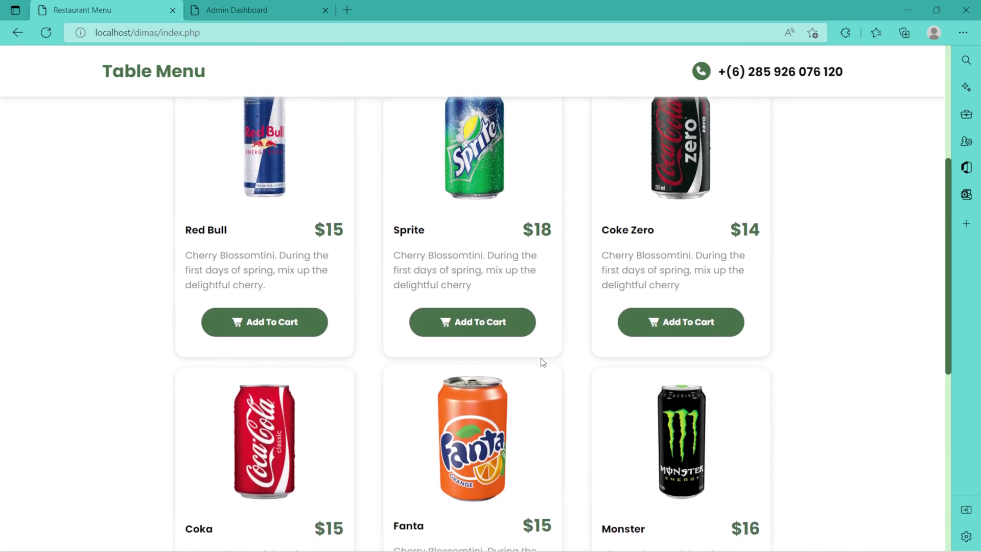
scroll(543, 361, up, 5)
click(379, 276)
scroll(464, 324, down, 3)
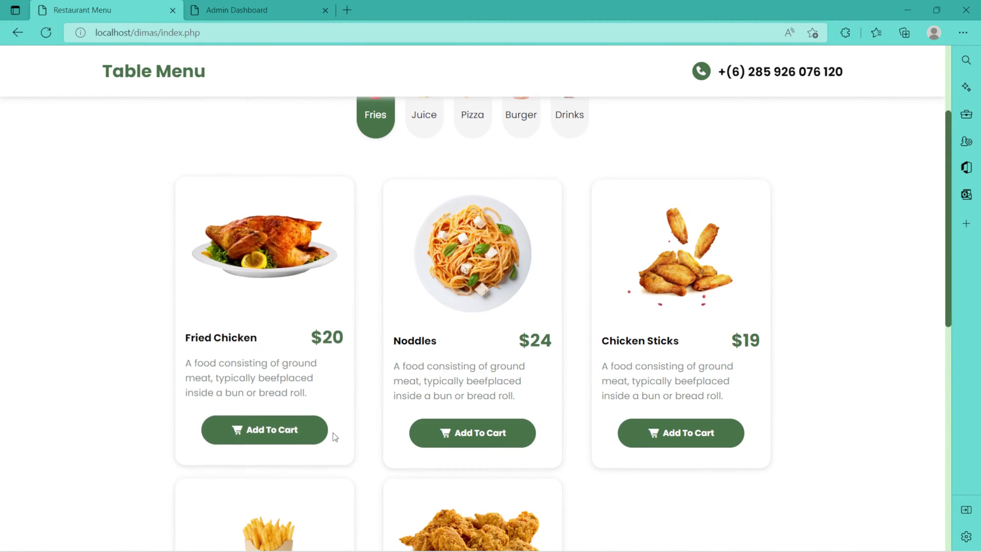
scroll(335, 436, down, 3)
scroll(335, 431, up, 2)
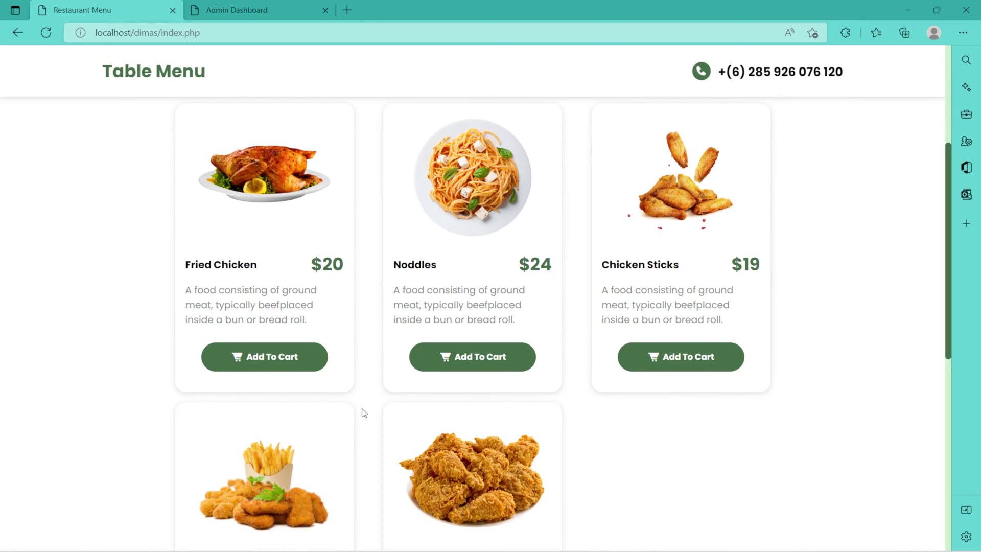
scroll(364, 413, up, 1)
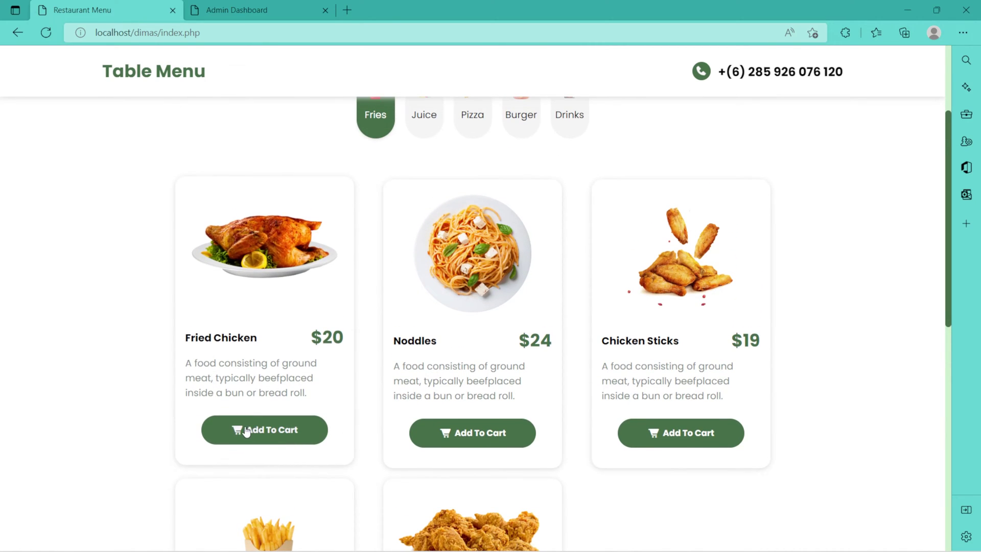
Add the $24 Noddles to the cart, showing Cart Details with quantity 1
click(477, 434)
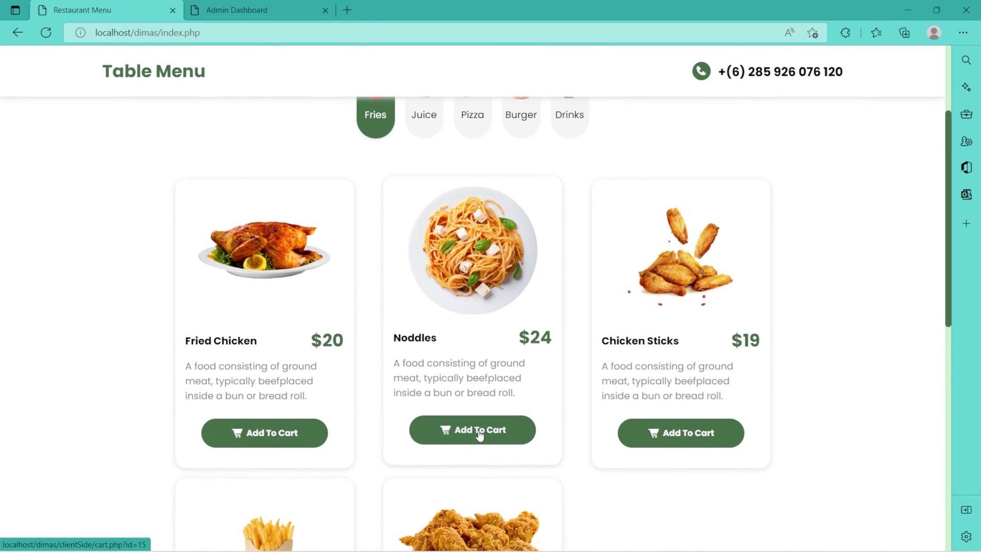
drag(425, 192, 413, 189)
click(379, 200)
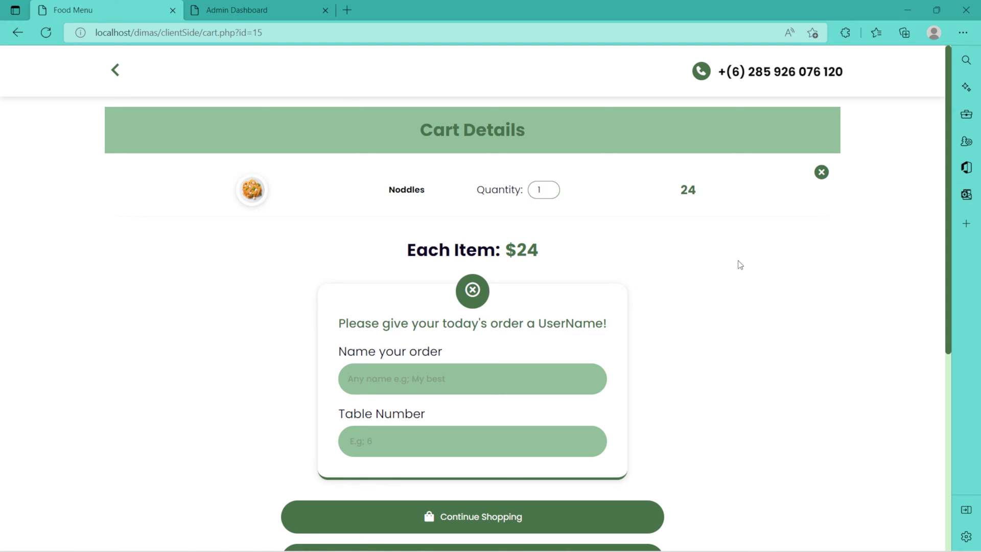
Remove the Noddles from the cart
click(820, 172)
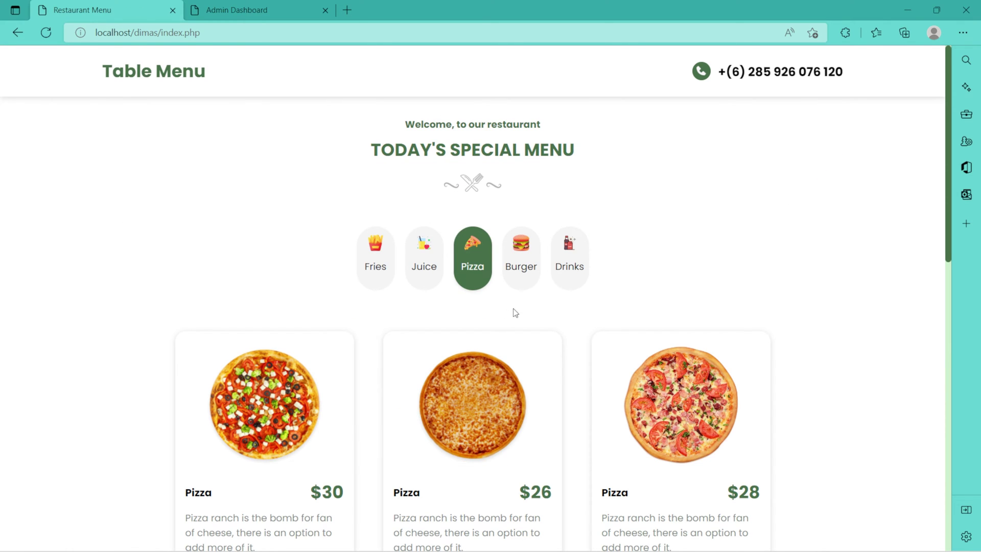
scroll(503, 313, down, 4)
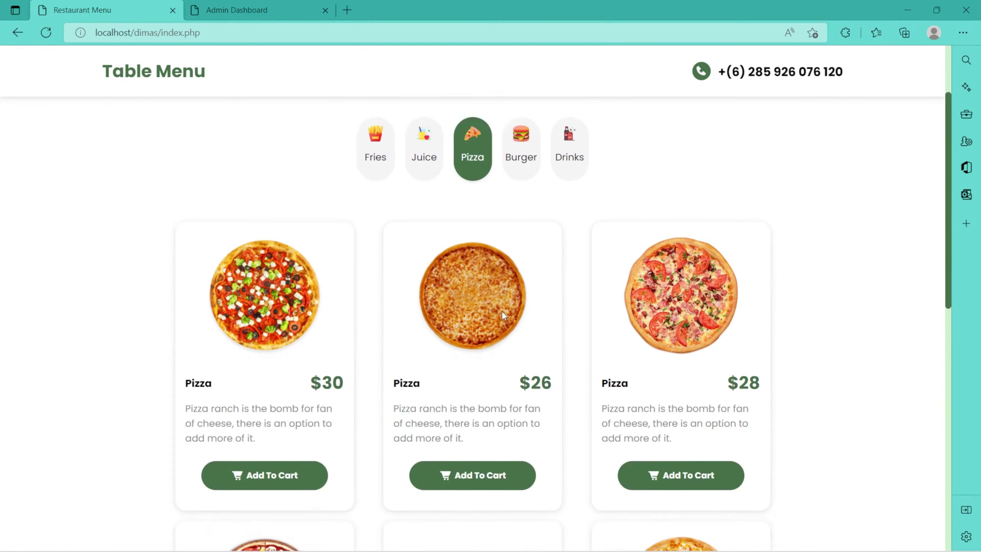
scroll(503, 307, up, 4)
Add the $20 Sandwich from the Burger category to the cart
click(515, 276)
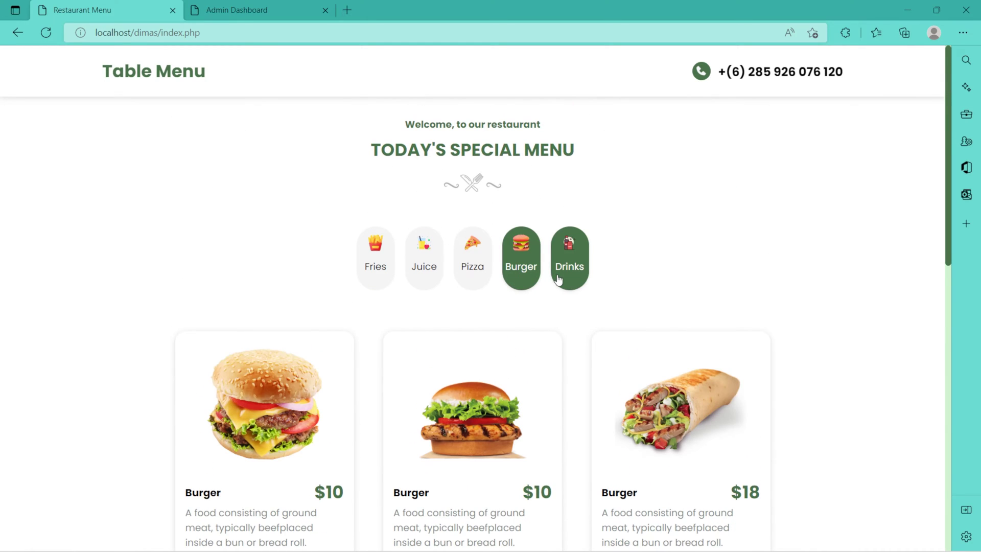
scroll(559, 278, down, 3)
scroll(458, 399, down, 4)
scroll(451, 399, down, 2)
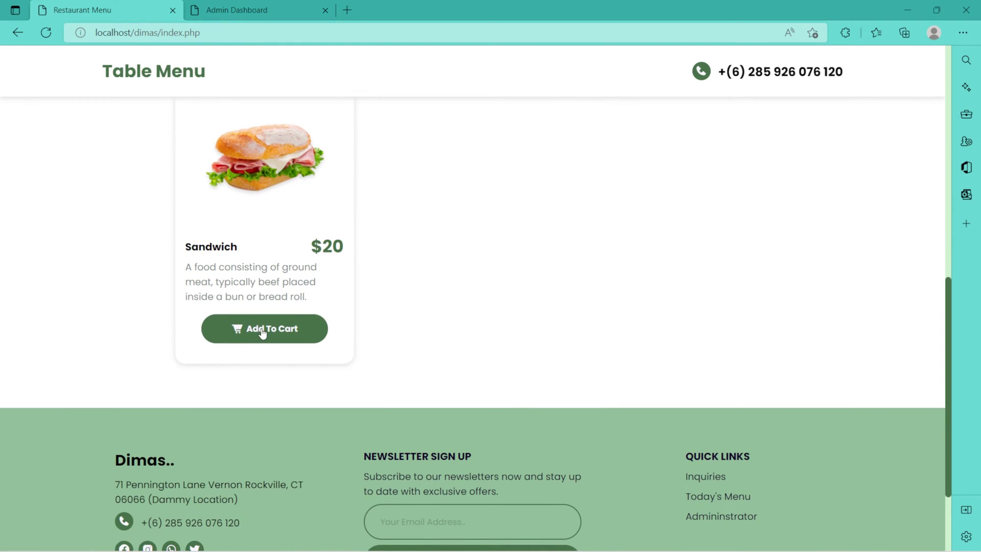
click(261, 331)
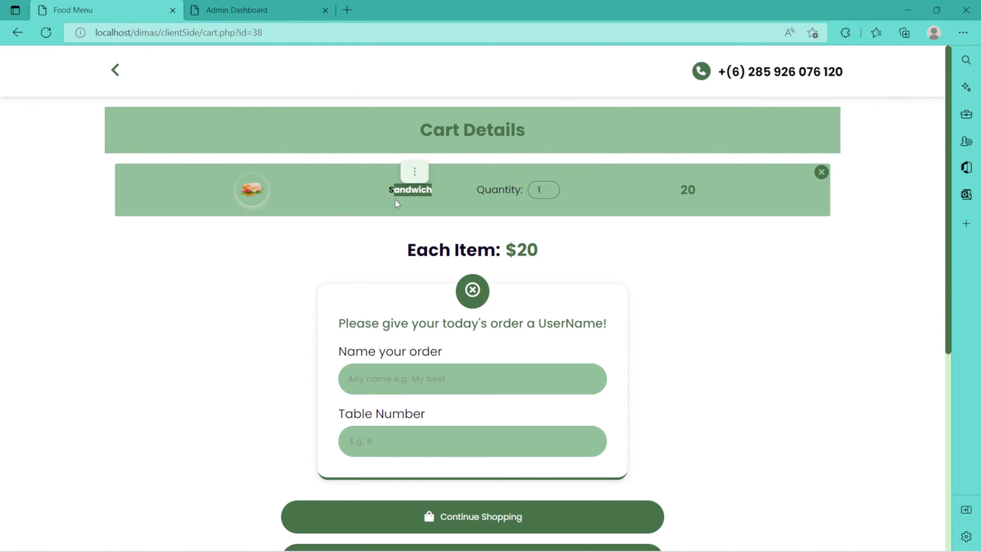
scroll(384, 334, down, 3)
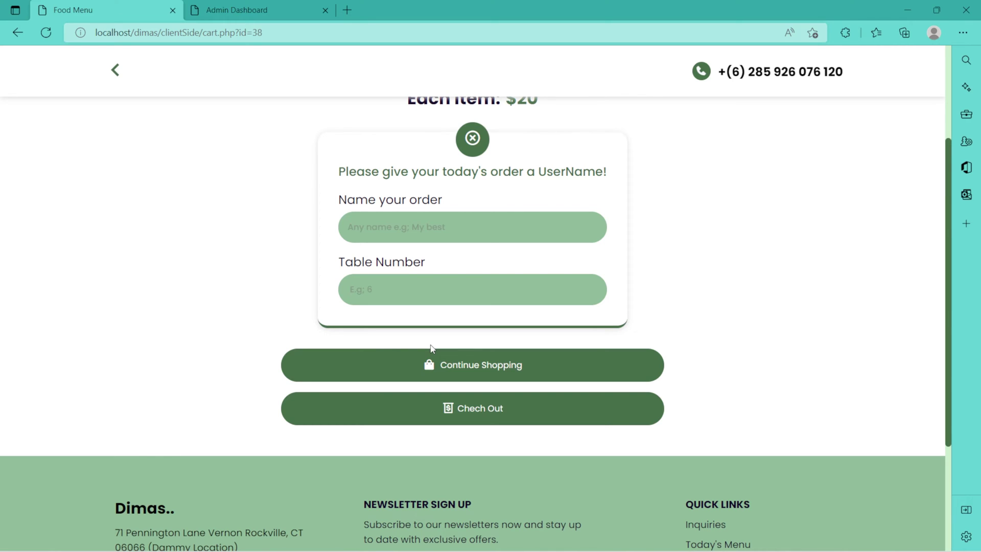
Enter the customer's name as the order name and table number 6
click(397, 228)
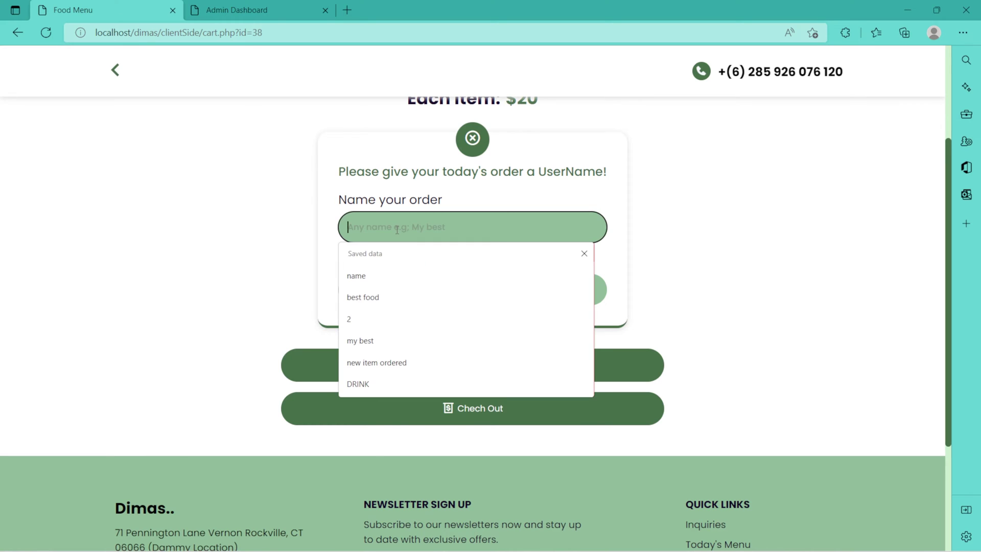
text(John)
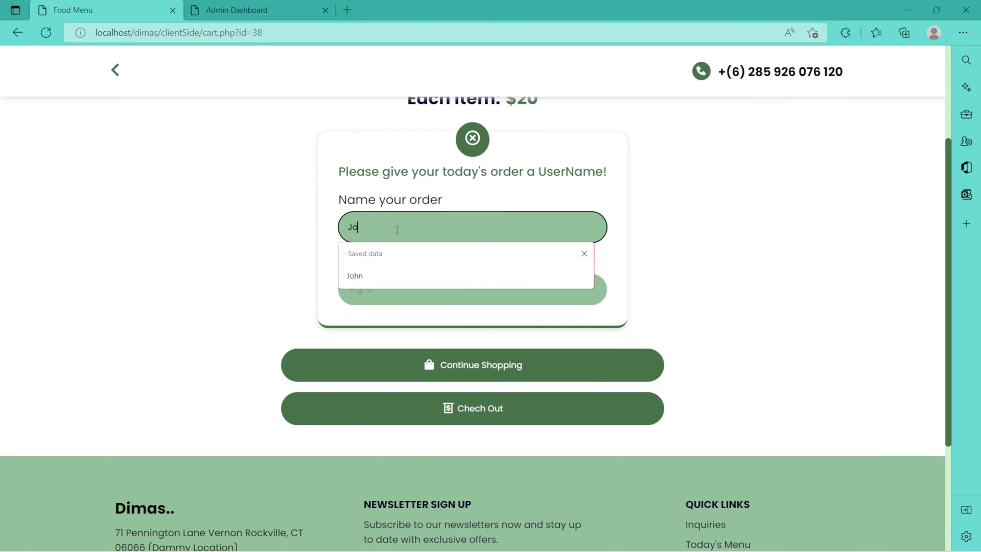
key(BackSpace)
key(BackSpace)
text(hn)
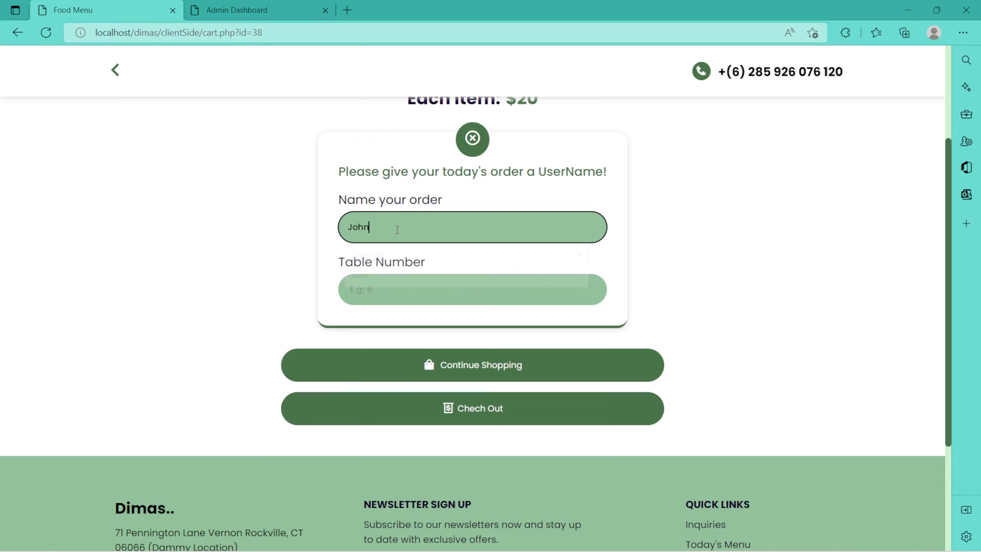
click(387, 295)
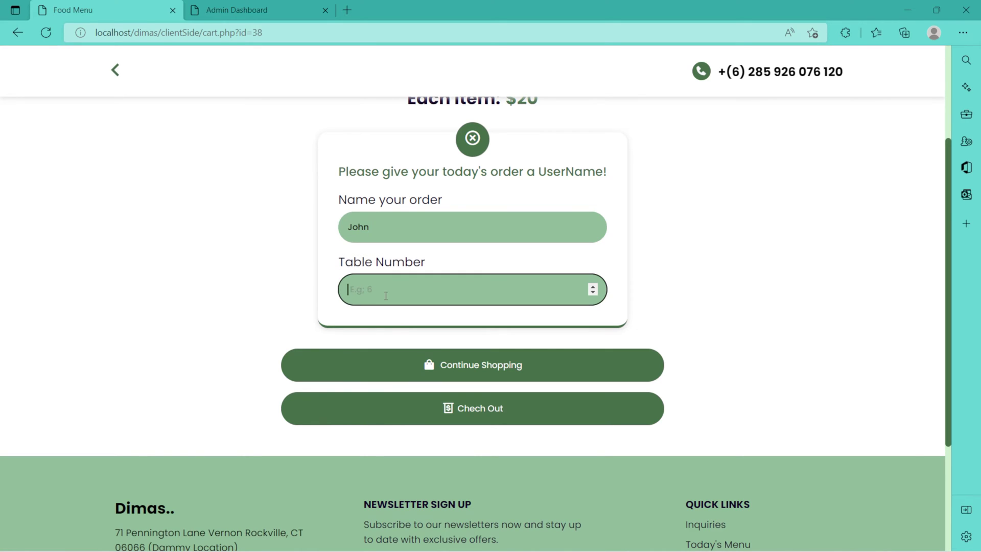
text(6)
double_click(379, 223)
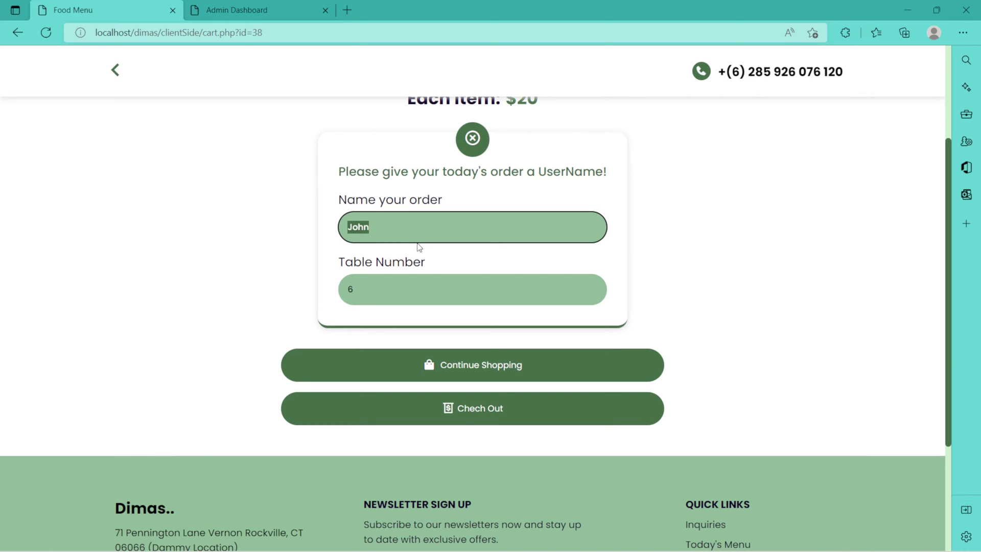
click(374, 231)
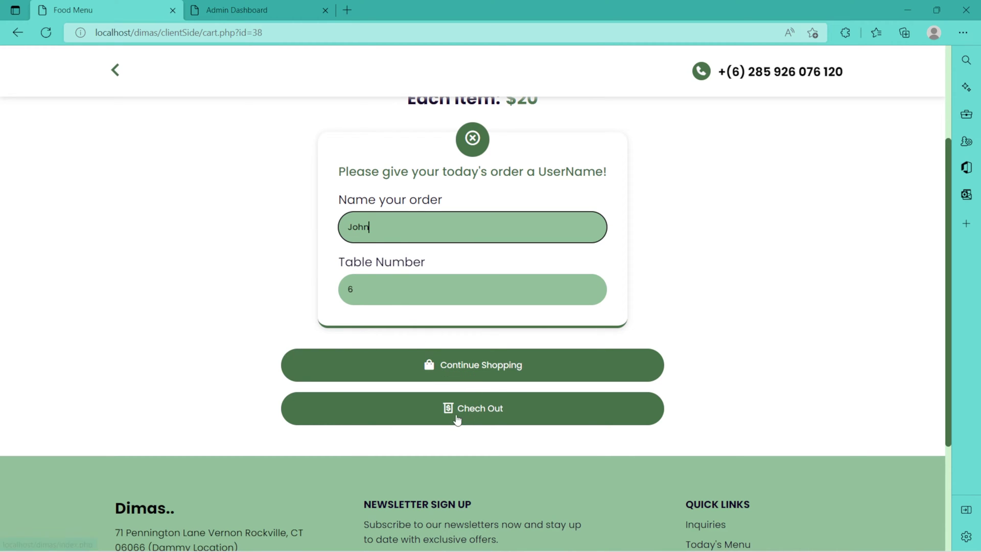
Raise the Sandwich quantity to 2 and check out the order
scroll(486, 397, up, 1)
scroll(485, 400, down, 1)
scroll(488, 398, up, 2)
scroll(487, 398, up, 1)
scroll(487, 397, down, 1)
scroll(488, 397, up, 1)
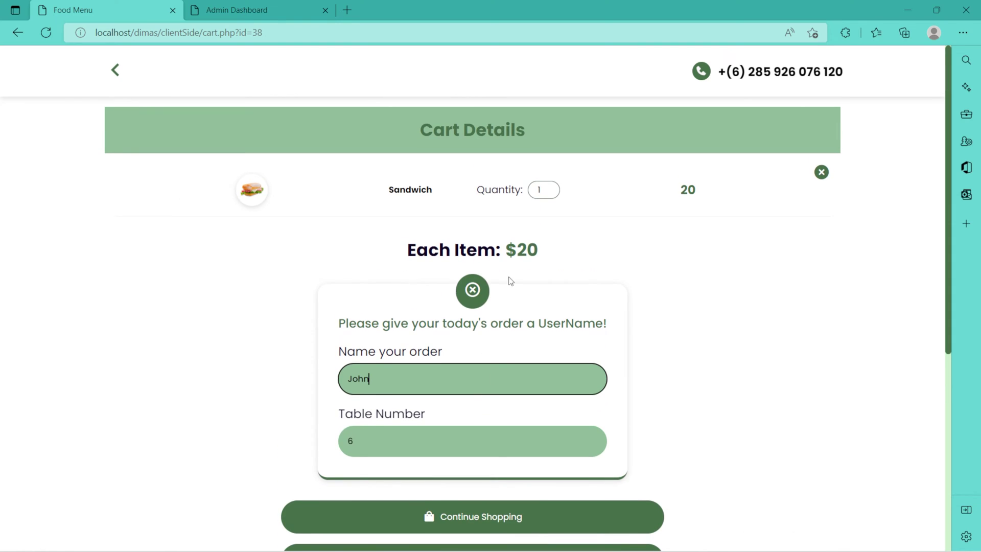
click(554, 187)
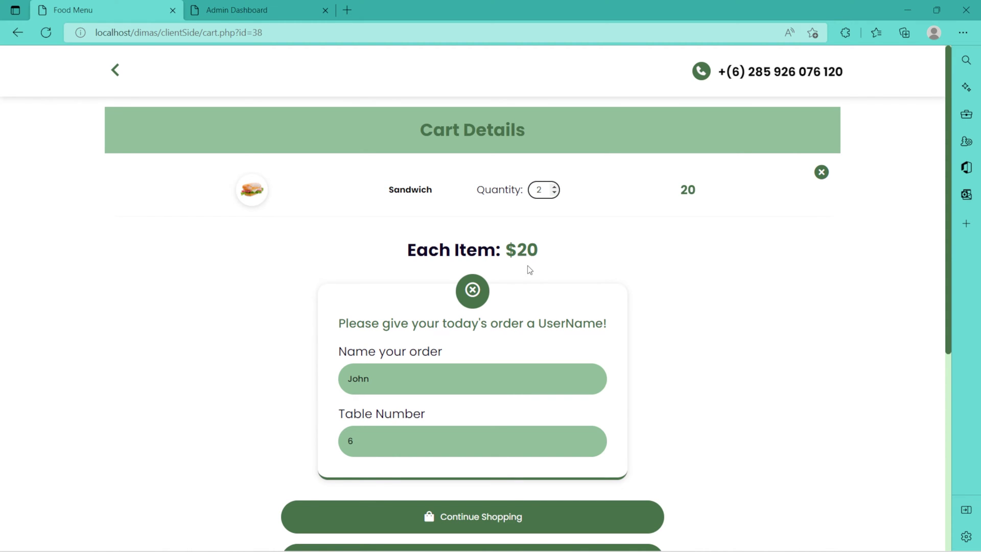
scroll(525, 270, down, 4)
click(482, 334)
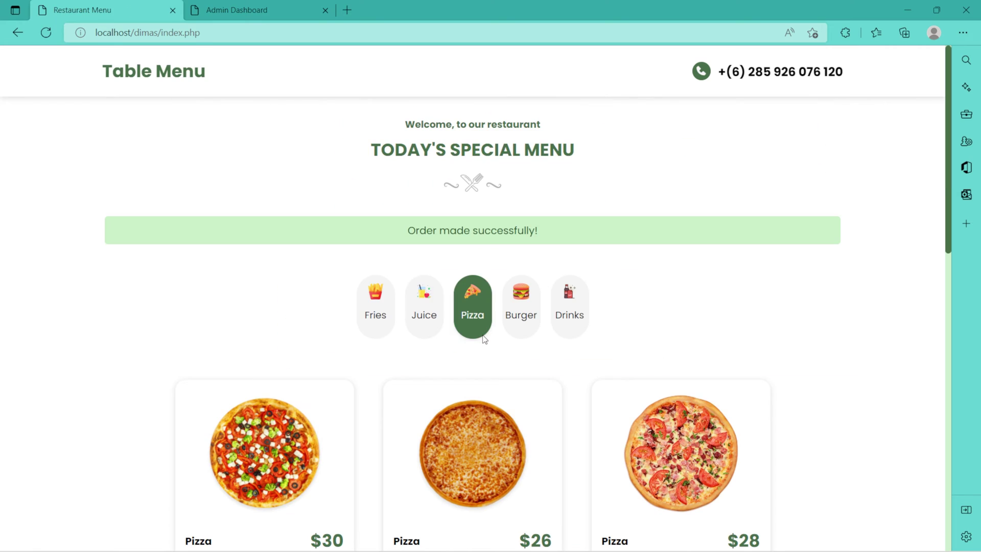
Reload the admin dashboard so the Sandwich order, x2 at $40.00, shows in Recent Orders
drag(550, 227, 397, 228)
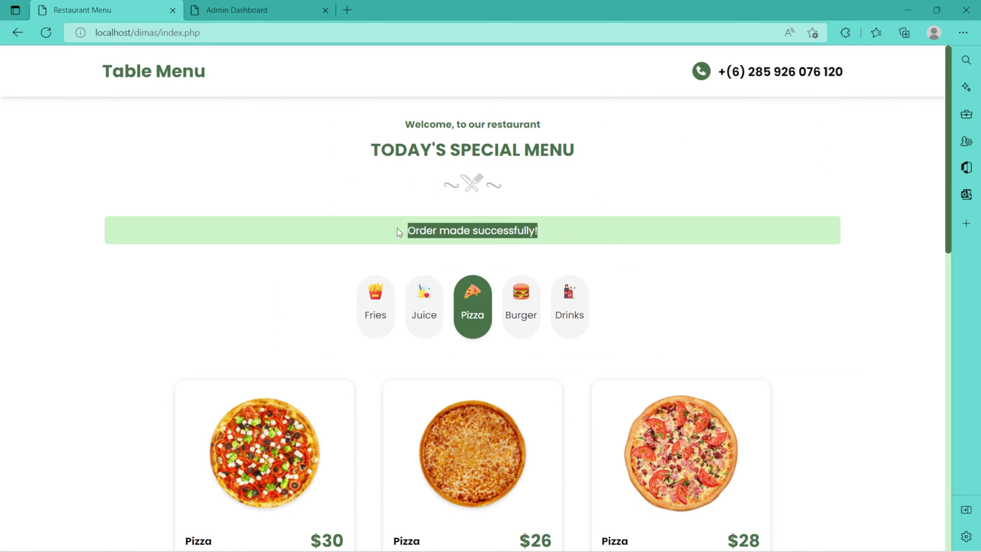
click(629, 295)
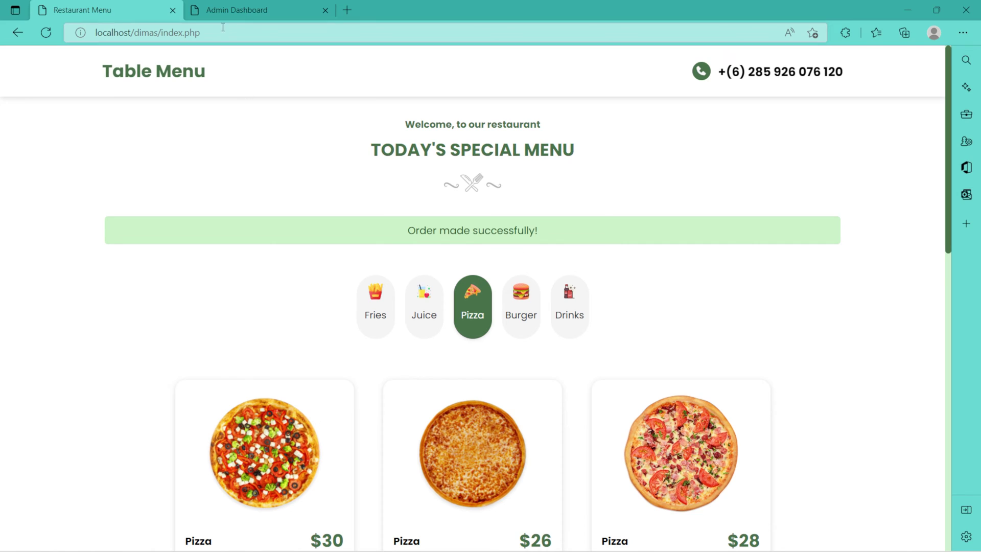
click(235, 9)
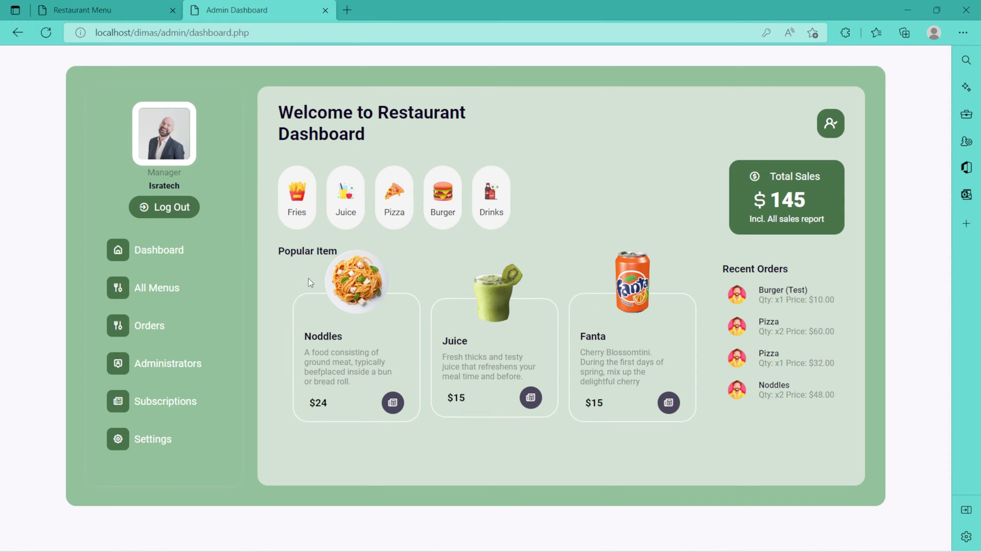
click(50, 33)
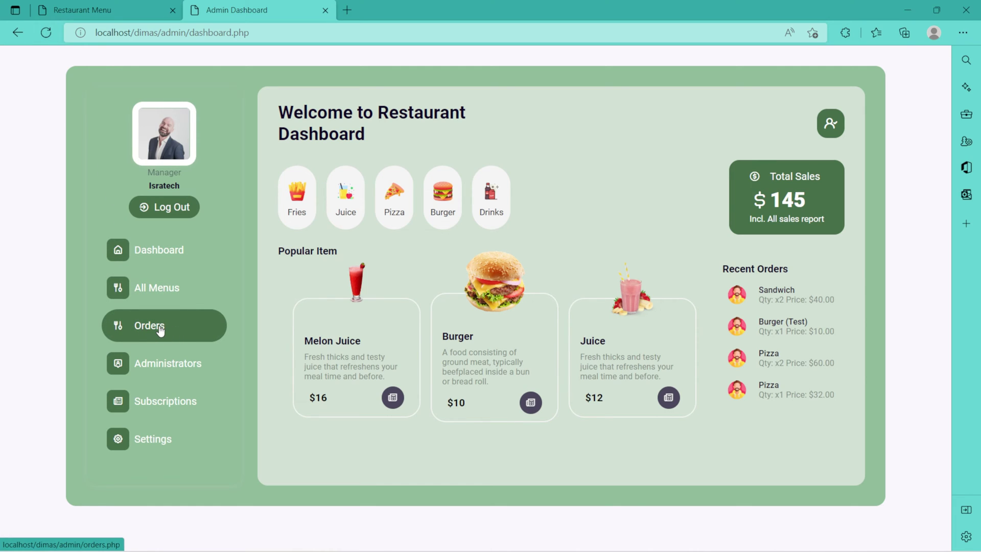
click(160, 331)
Highlight the new order's user, table 6 and status, then open order 21's update form
double_click(376, 208)
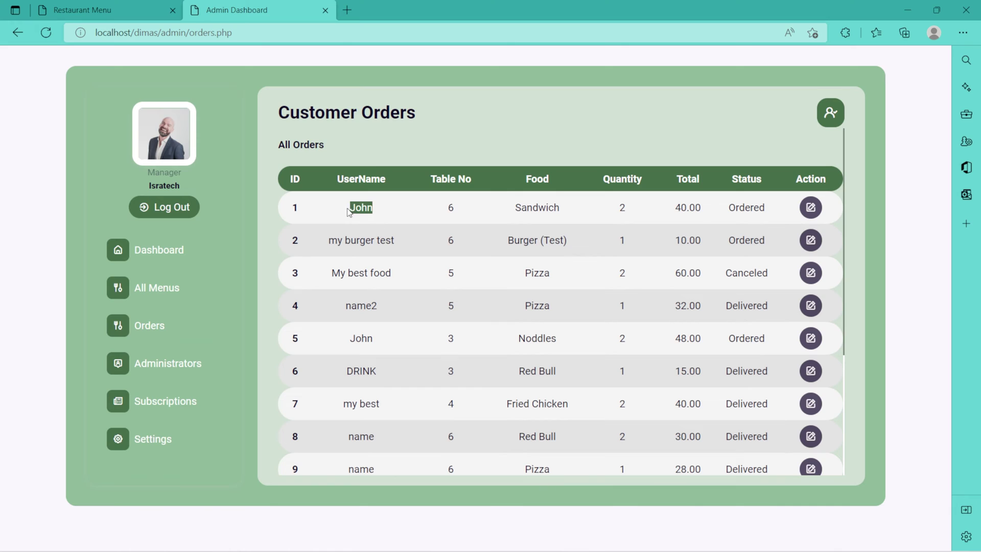
double_click(451, 207)
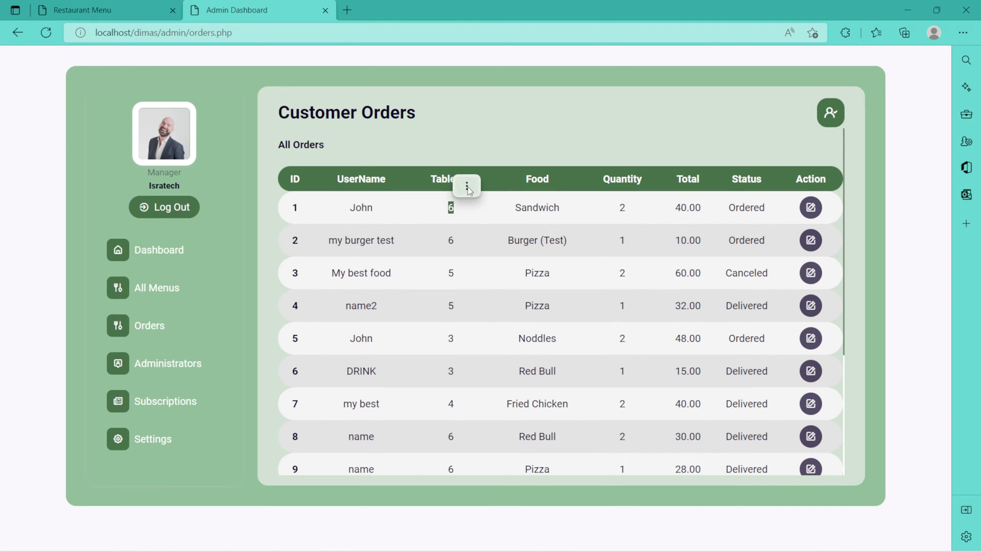
click(467, 188)
click(569, 210)
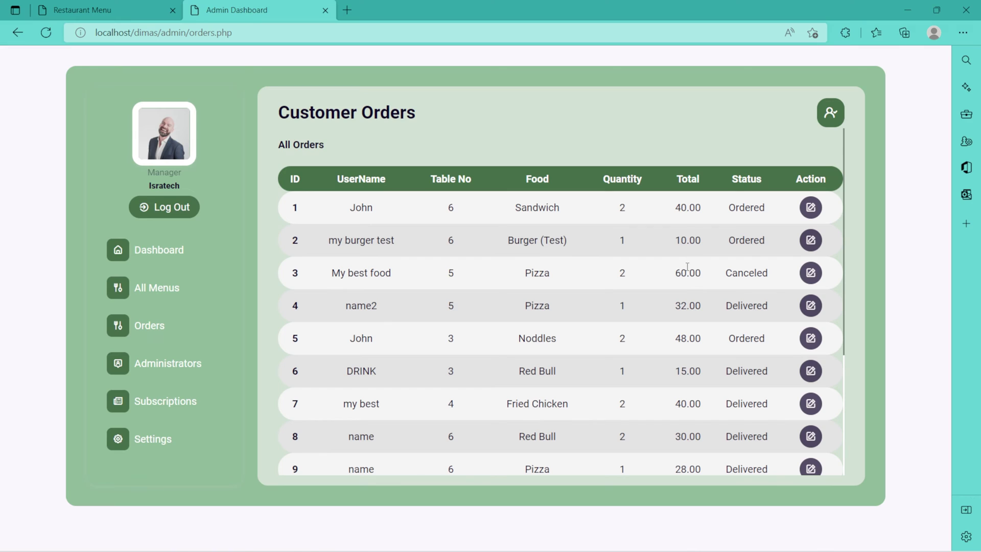
drag(767, 208, 727, 210)
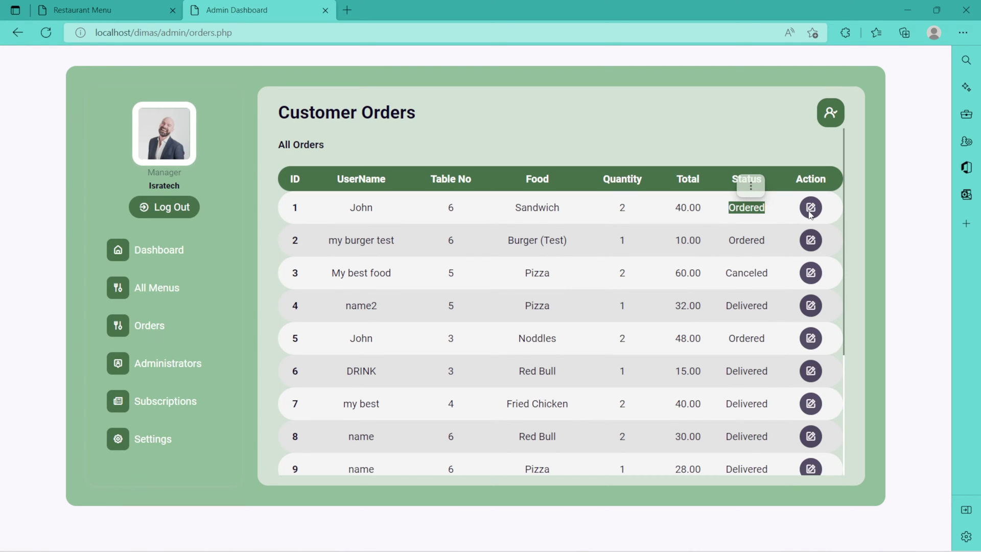
click(810, 210)
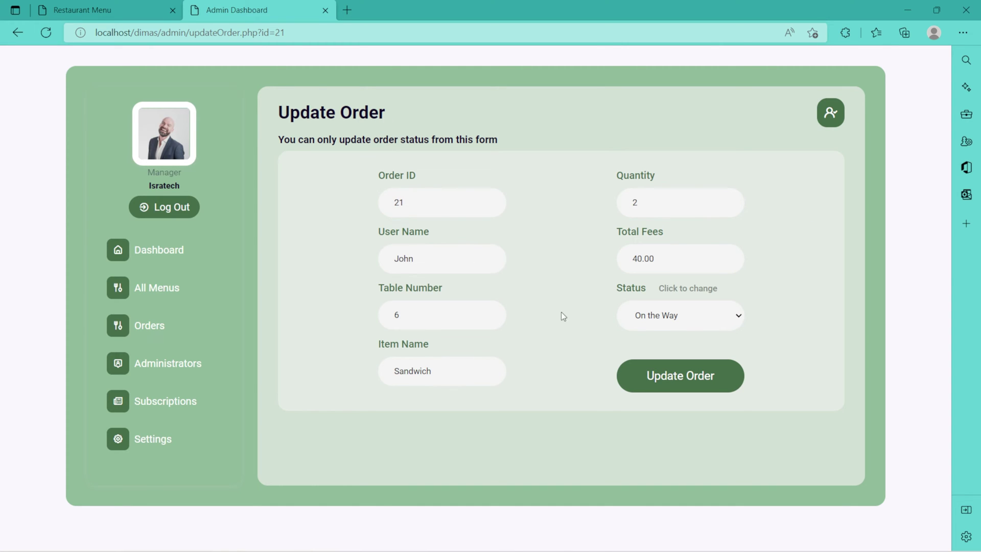
View order 21's Status options, then return to the dashboard showing $145 total sales
click(738, 317)
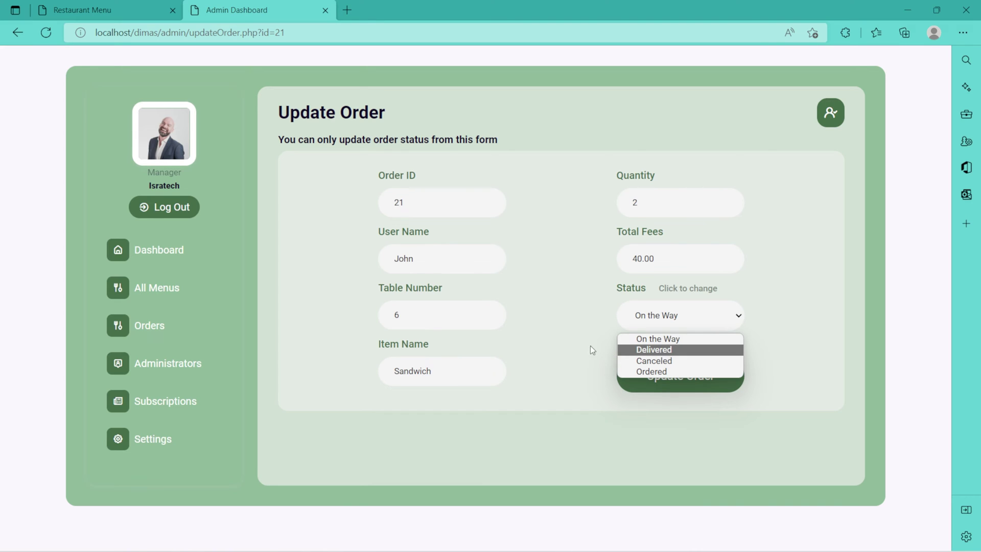
click(160, 262)
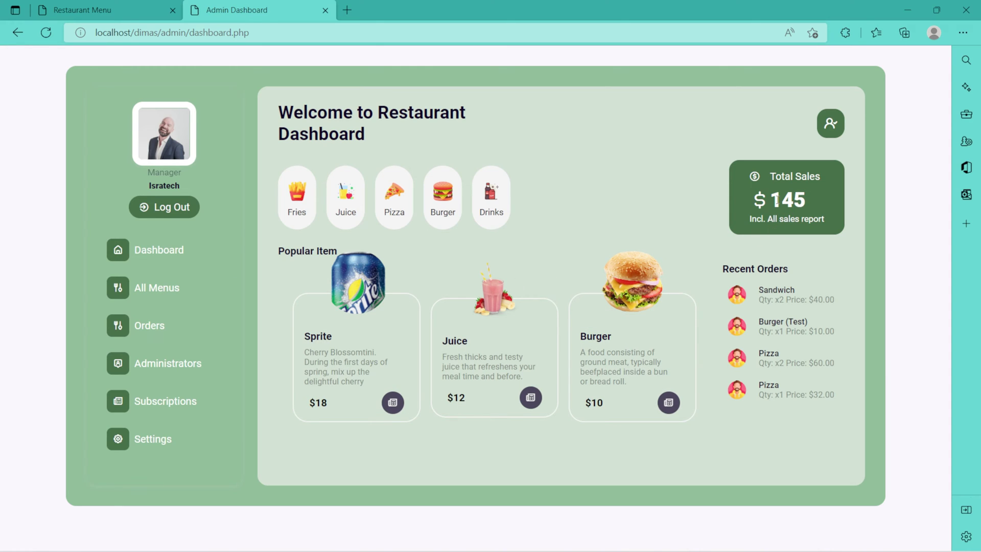
Mark the table 6 Sandwich order Delivered, then check Total Sales now reads $185
click(777, 200)
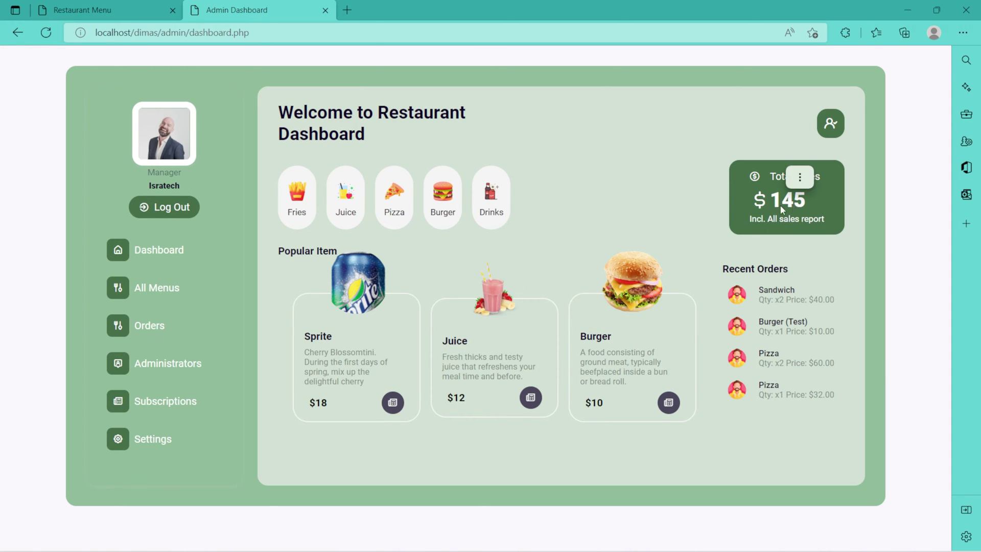
click(175, 327)
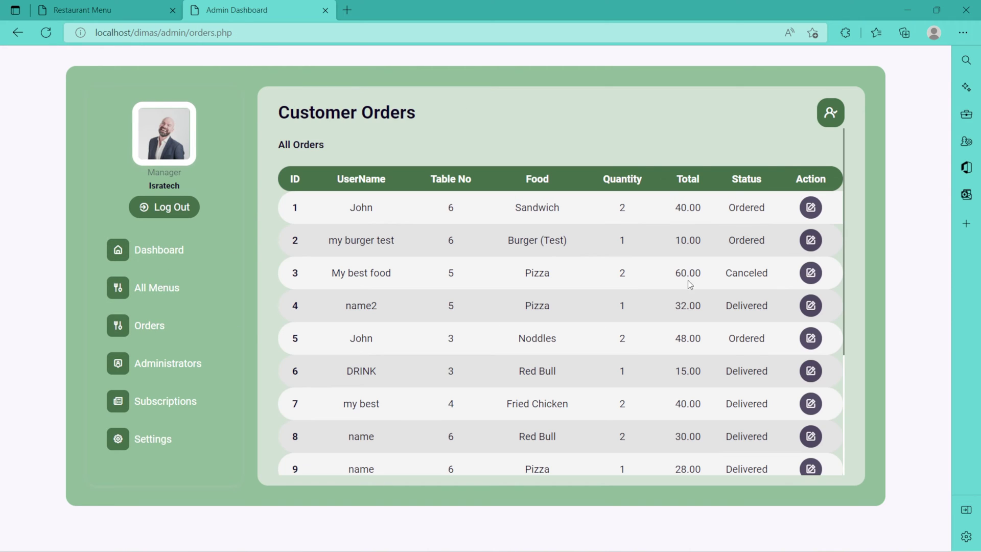
click(810, 207)
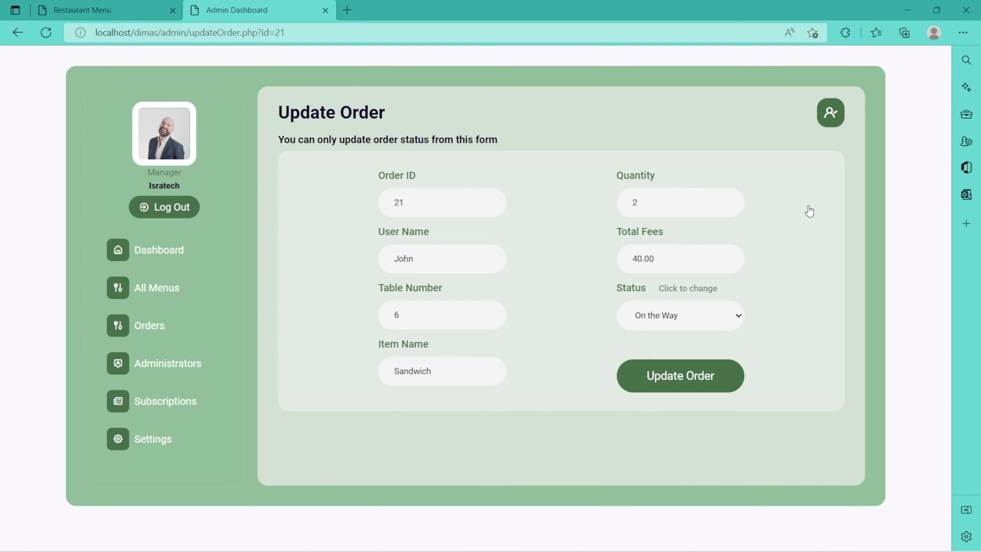
click(734, 315)
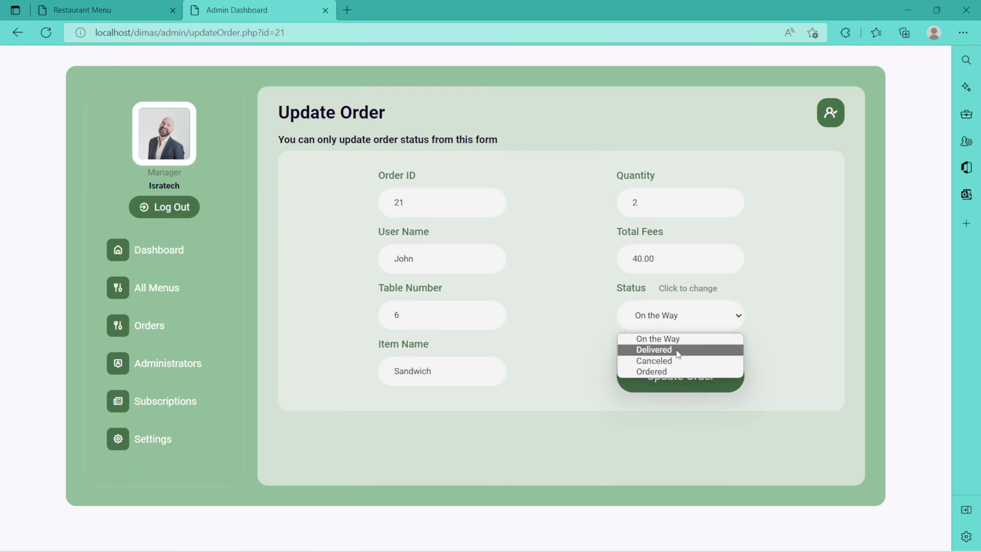
click(655, 350)
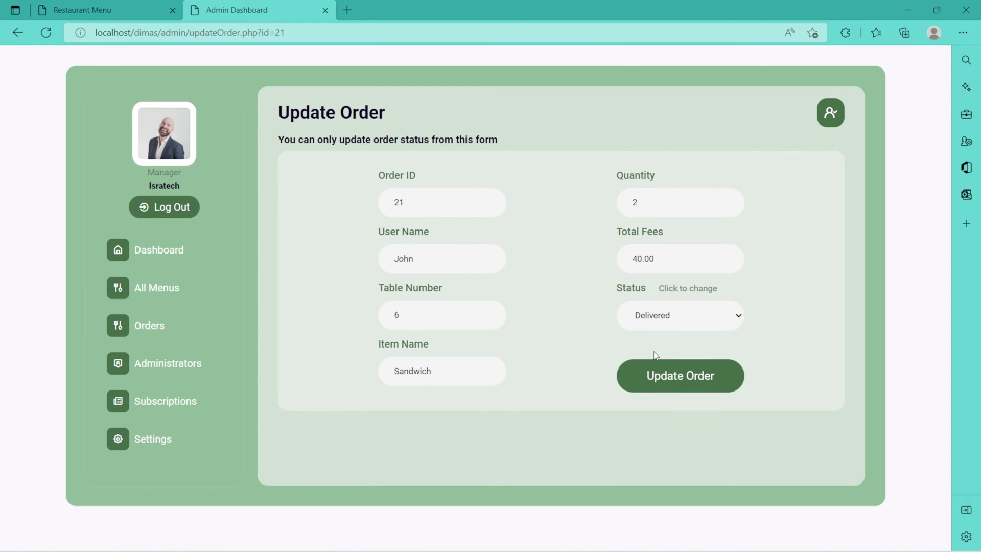
click(671, 382)
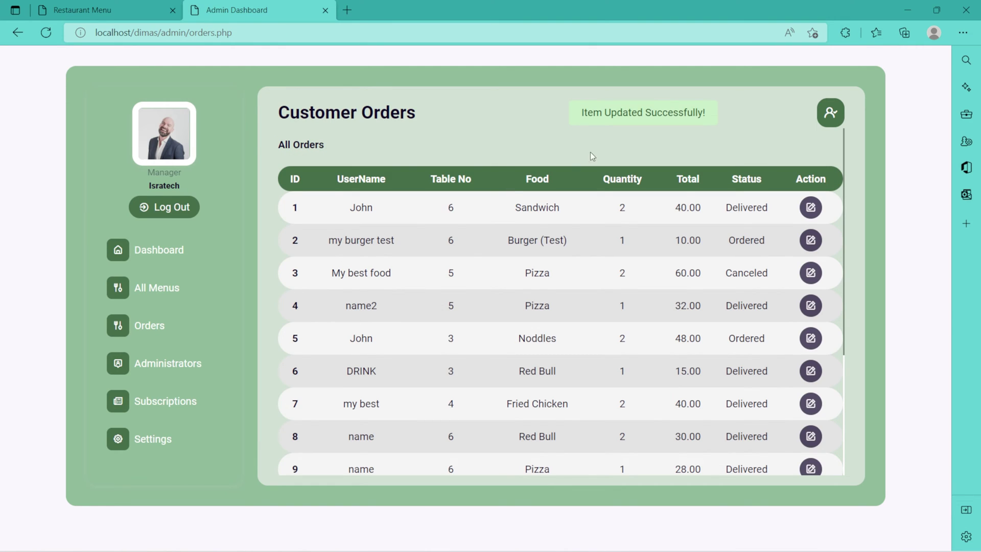
drag(708, 113, 610, 121)
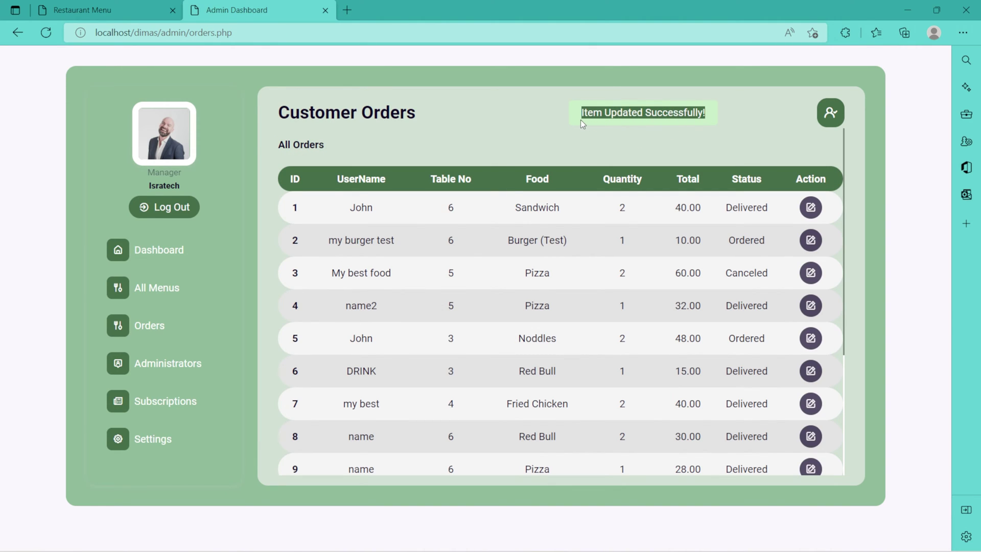
click(173, 254)
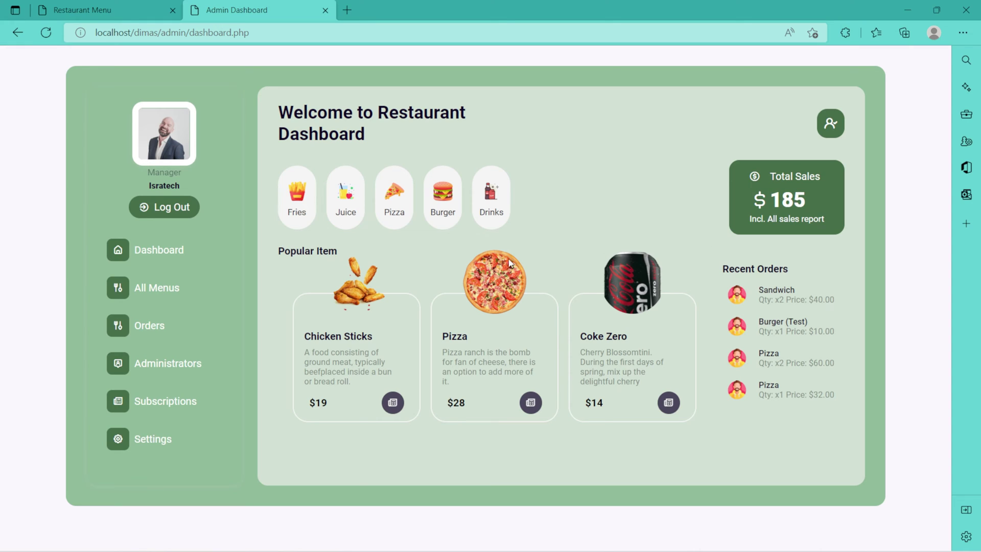
Set the first order (table 6 Sandwich) to Canceled and confirm Total Sales returns to $145
click(173, 262)
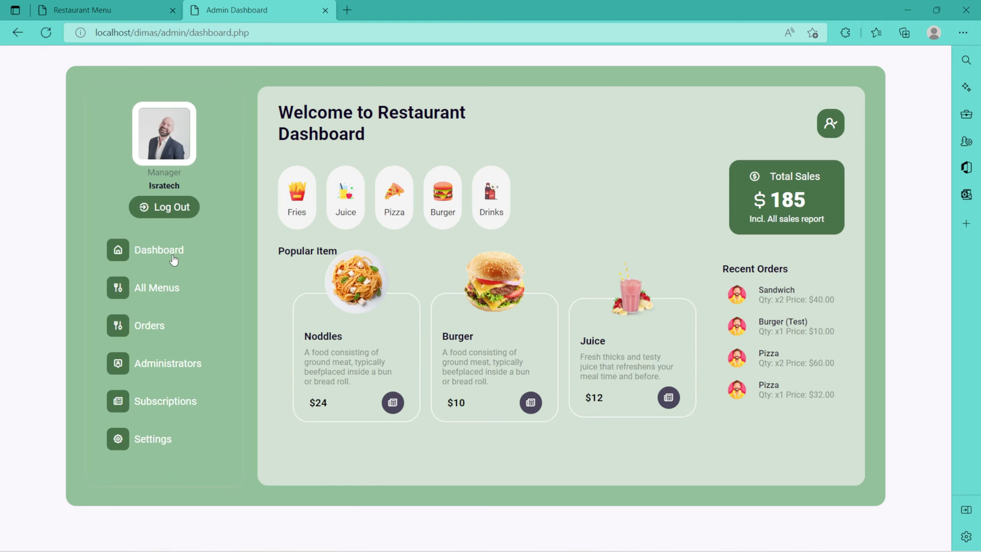
click(153, 317)
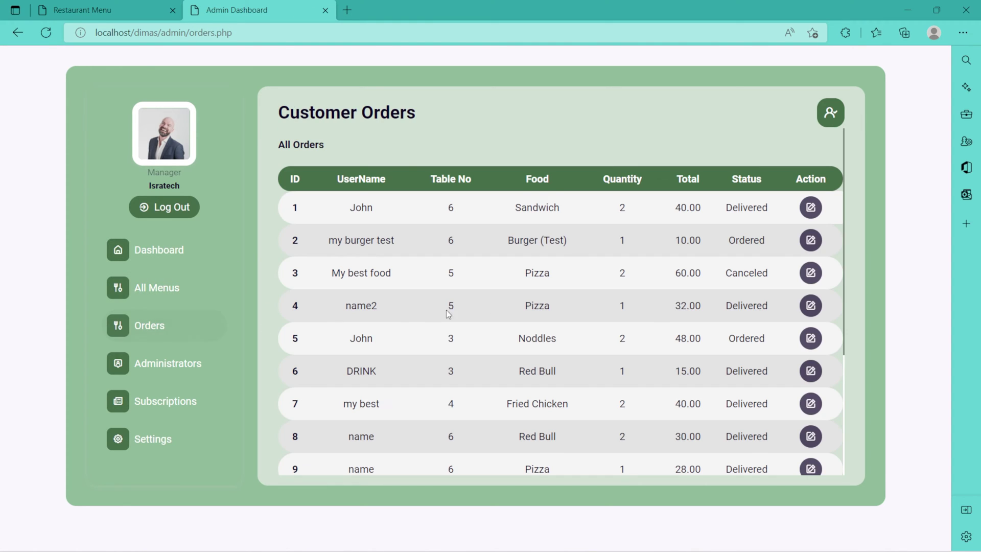
click(810, 209)
click(730, 323)
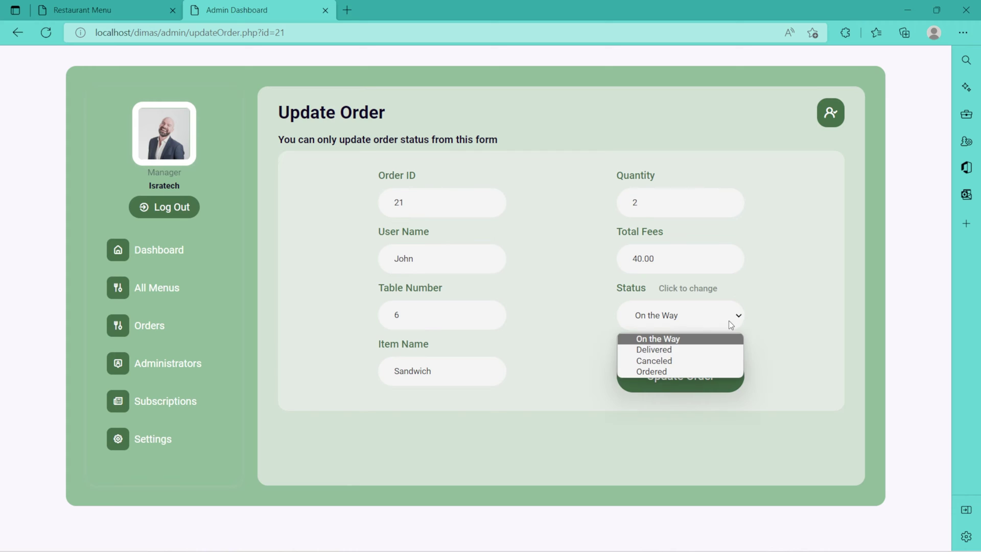
click(660, 360)
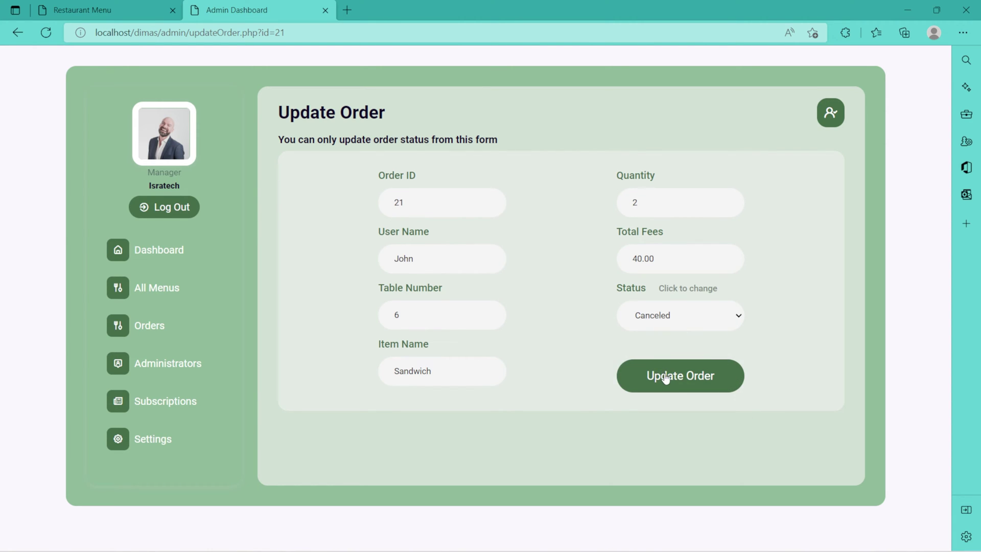
click(667, 377)
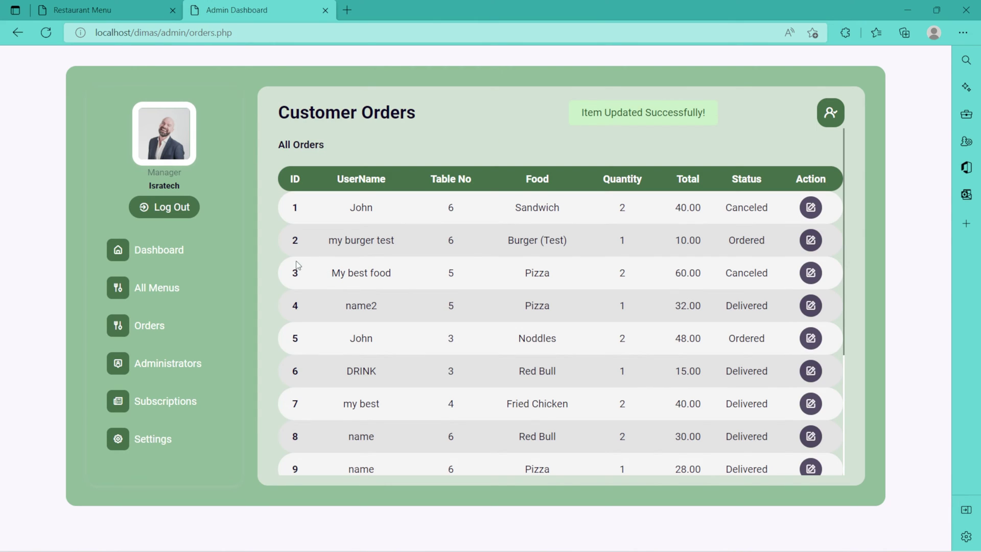
click(237, 259)
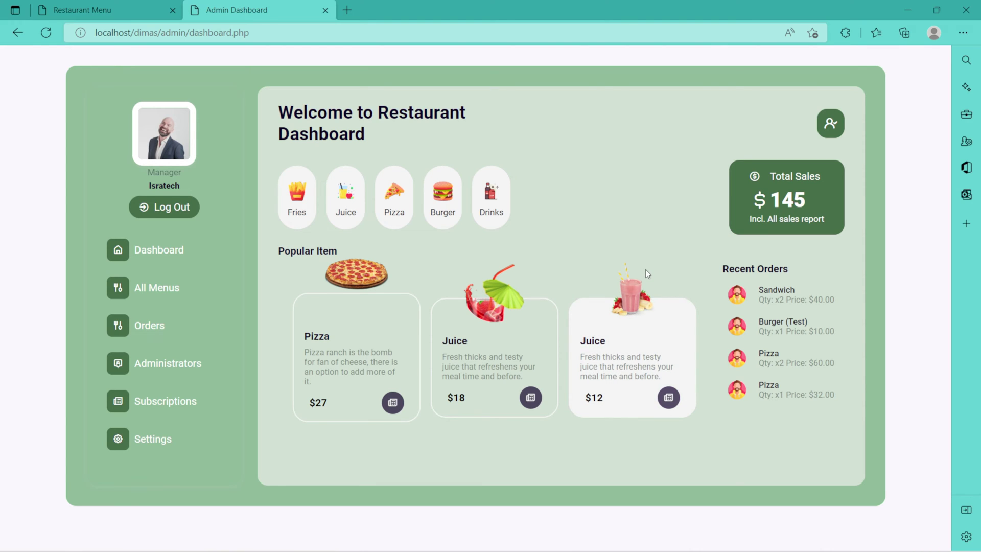
Scroll through the customer orders, then view All Menus listing Burger $10, Fried Chicken $20, Noddles $24
click(173, 325)
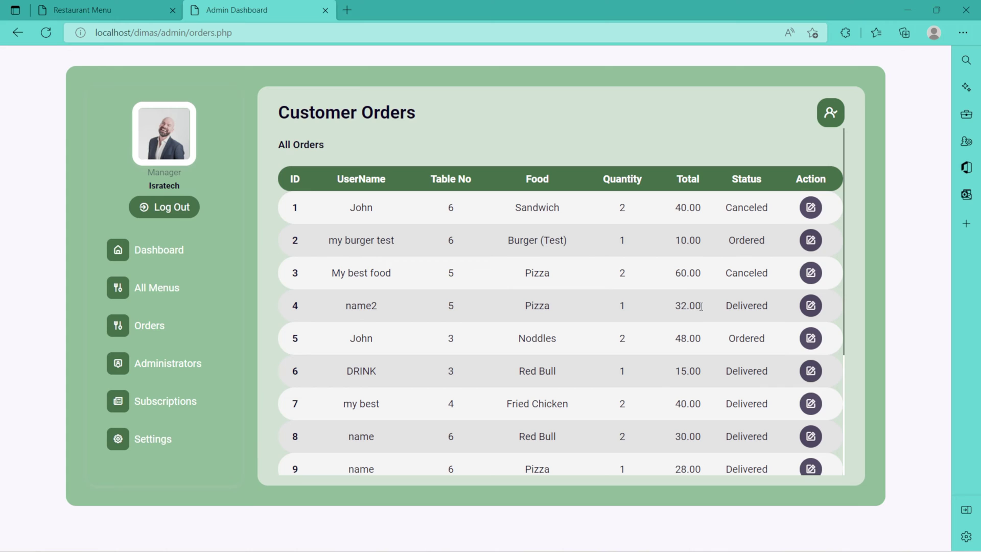
scroll(700, 306, down, 3)
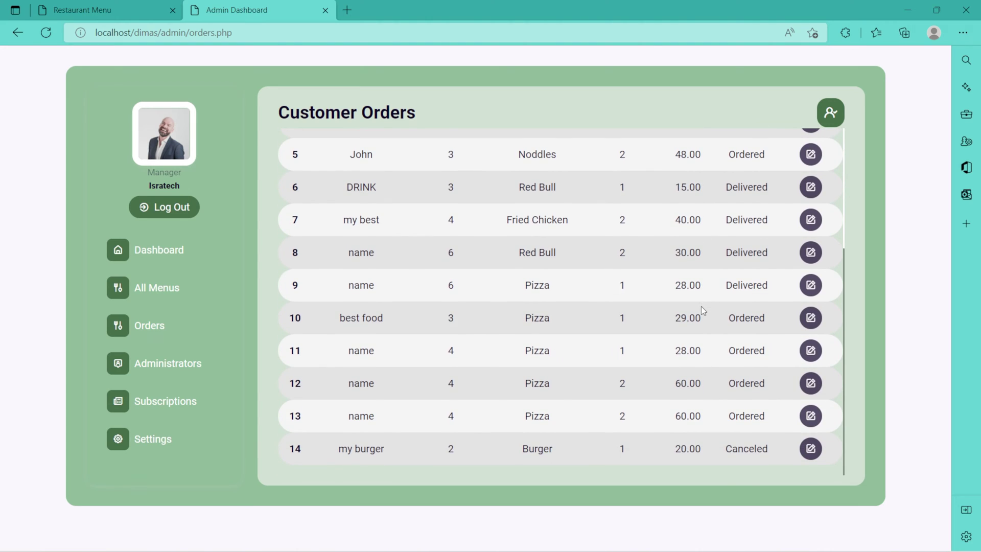
scroll(700, 309, up, 3)
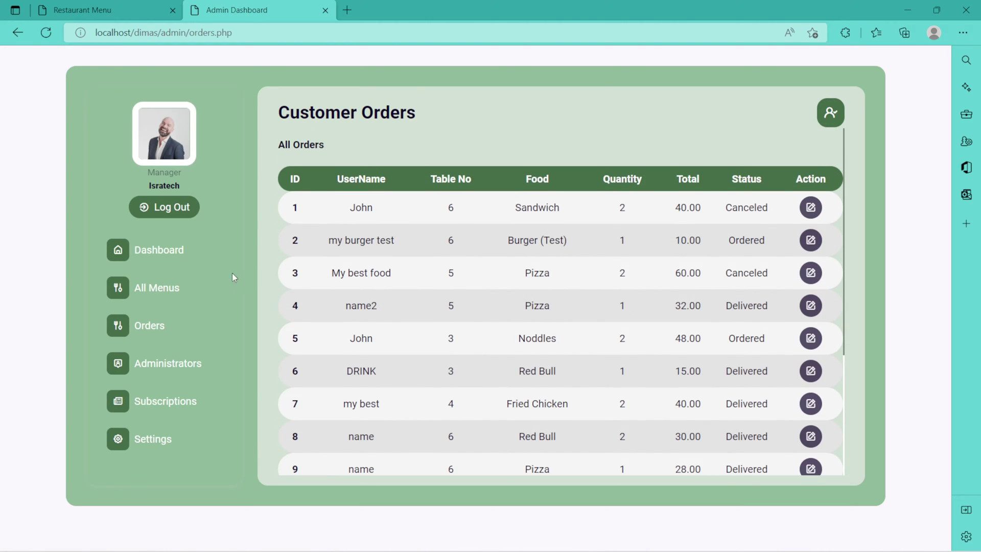
click(171, 290)
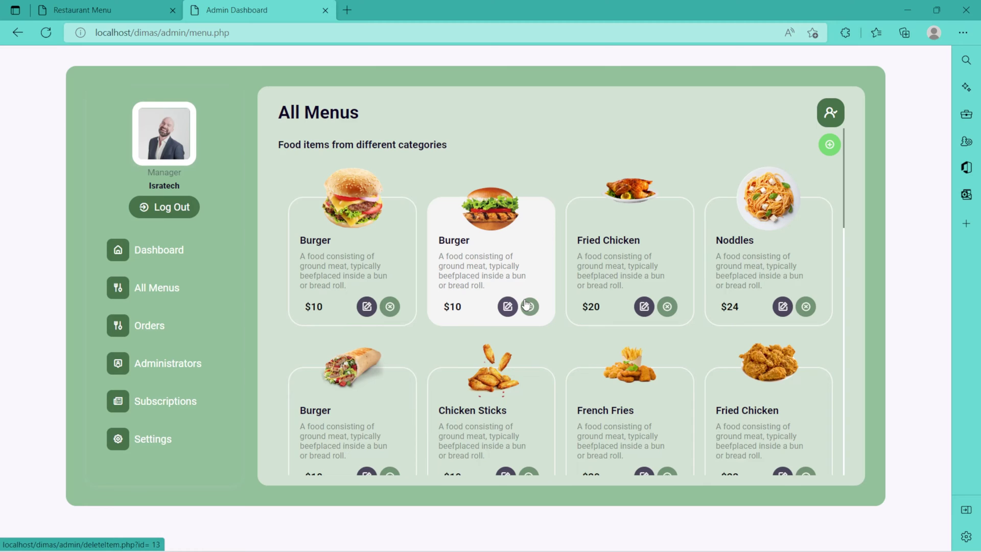
Scroll the All Menus grid down to the pizzas priced $30, $26, $28, $29, $27 and $32
scroll(526, 303, down, 9)
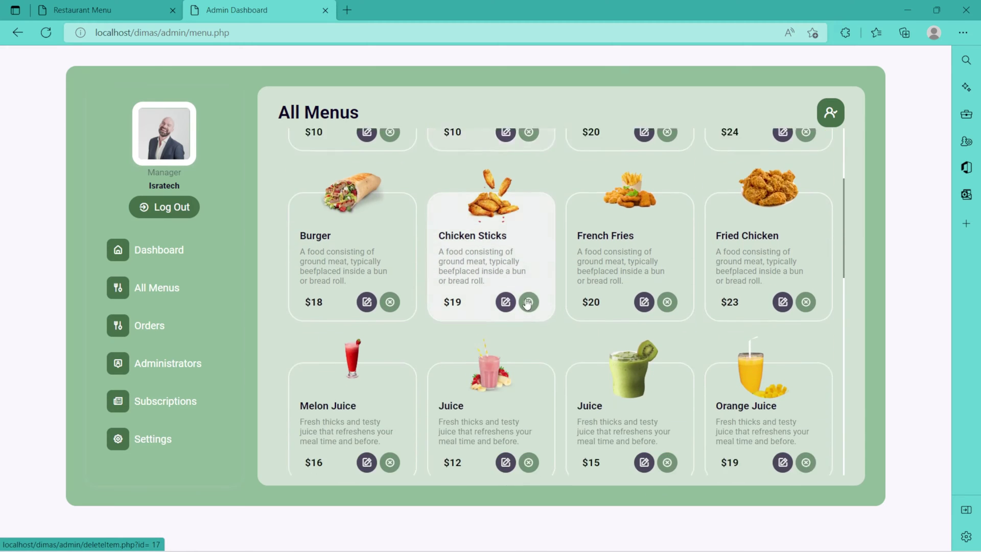
scroll(526, 299, down, 1)
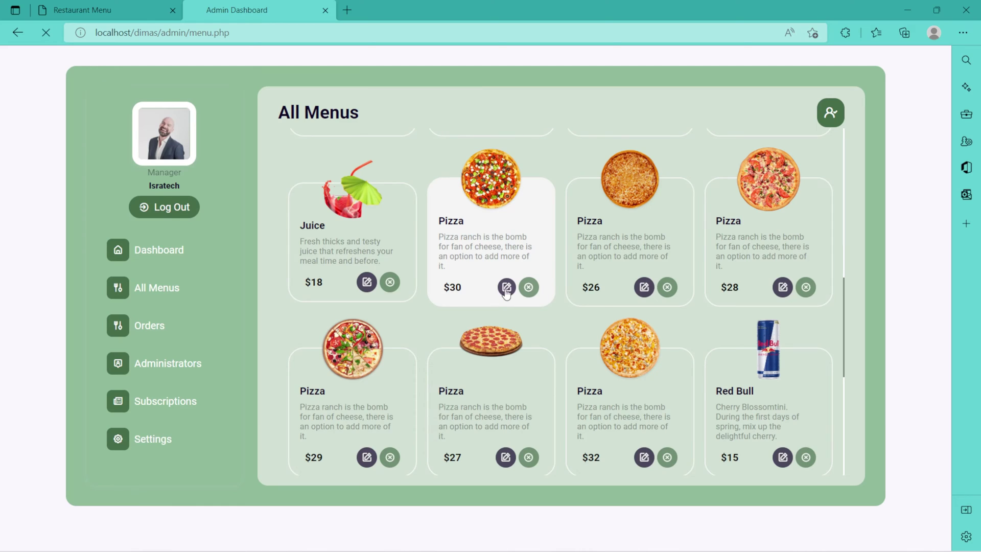
Rename the $30 Pizza to 'Pizza Test' and attach the p6.png image
click(506, 288)
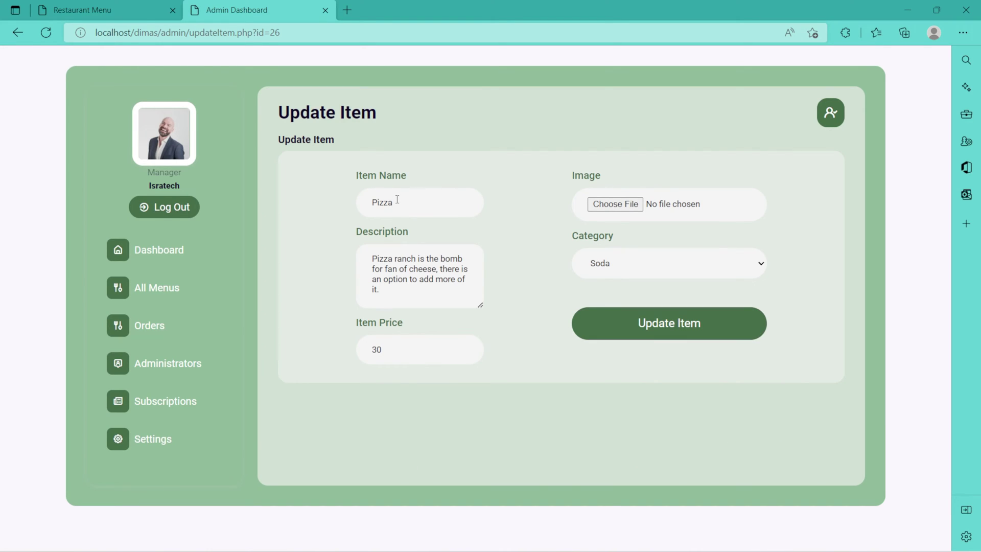
text(Tes)
click(613, 204)
scroll(412, 179, down, 3)
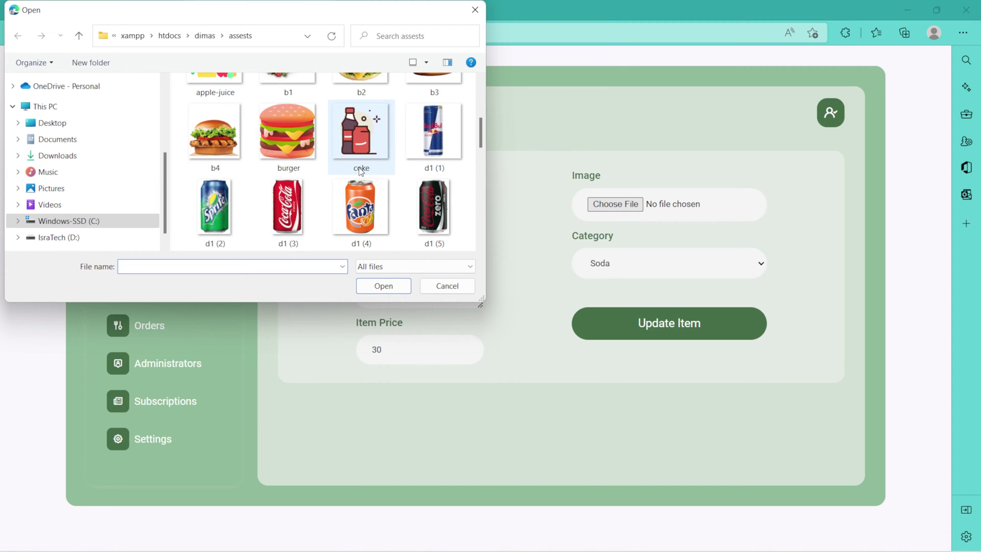
scroll(360, 171, down, 8)
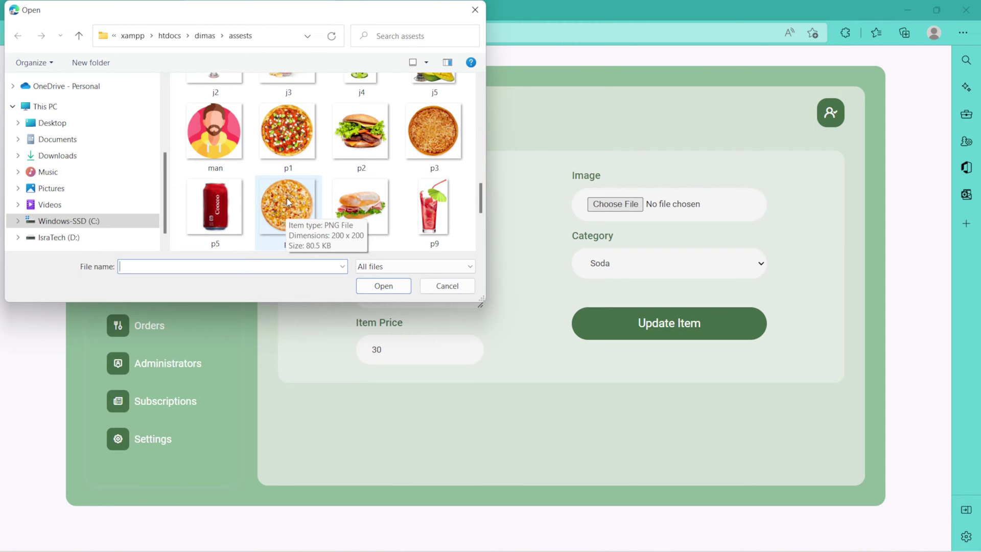
click(285, 211)
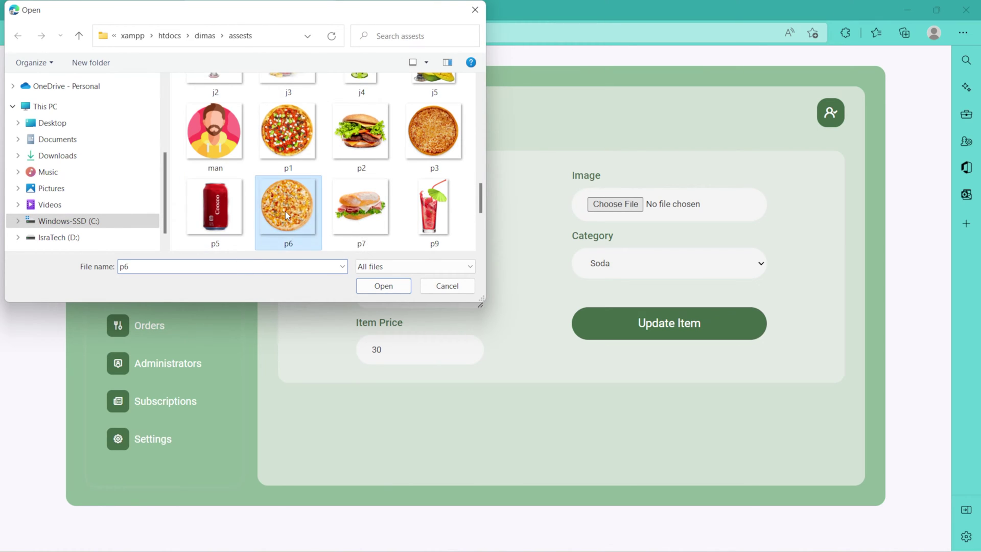
click(382, 287)
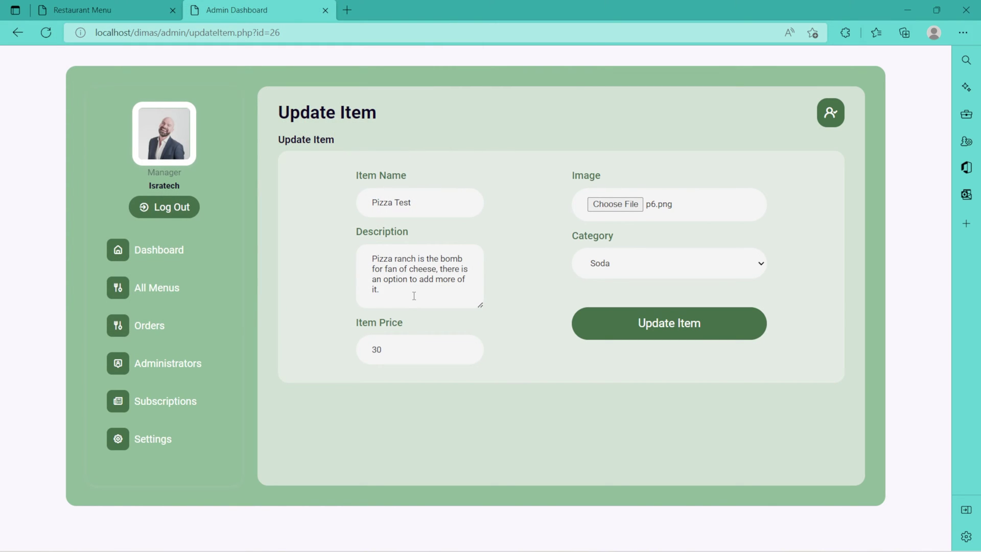
Append 'Test' to the description, set price 35 and category Pizza, and update the item
text(Test)
click(744, 266)
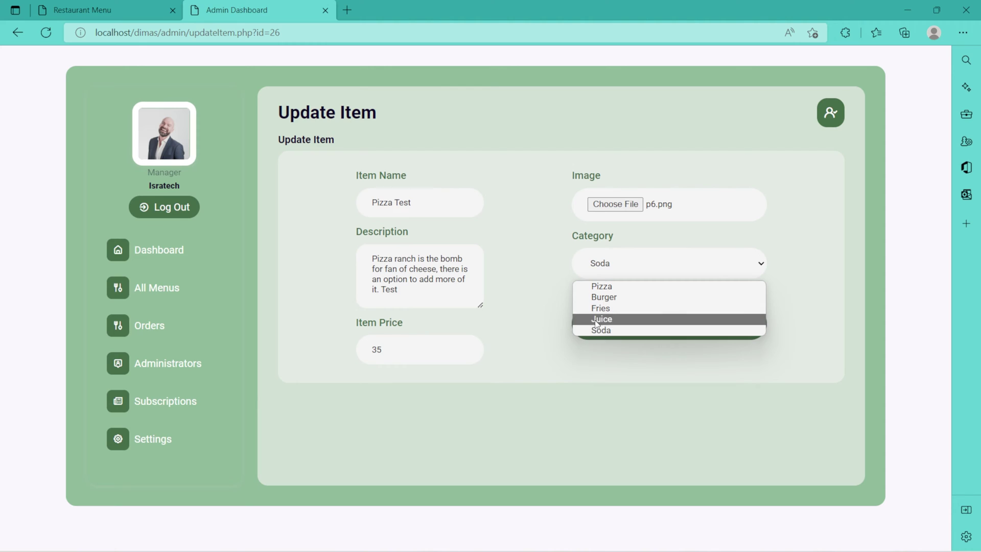
click(607, 287)
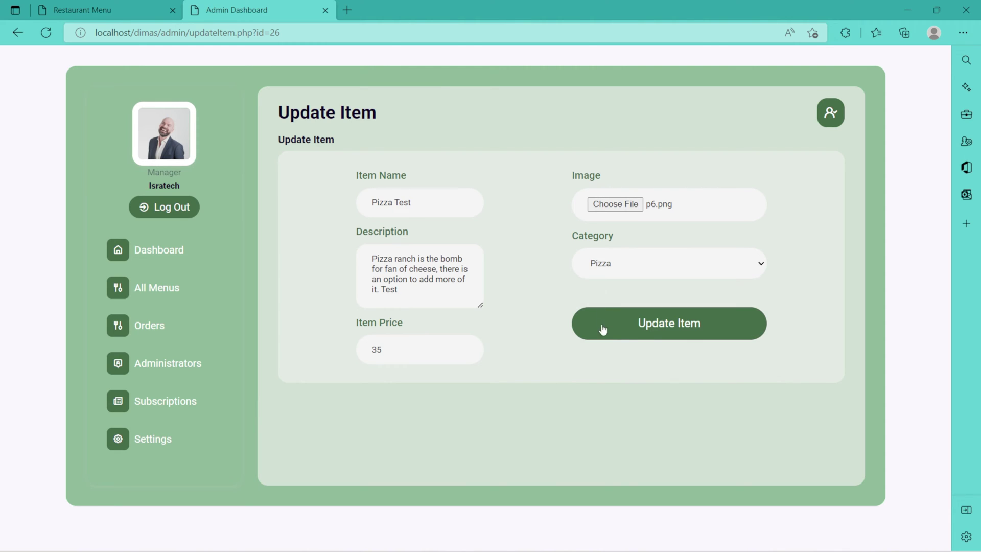
click(676, 331)
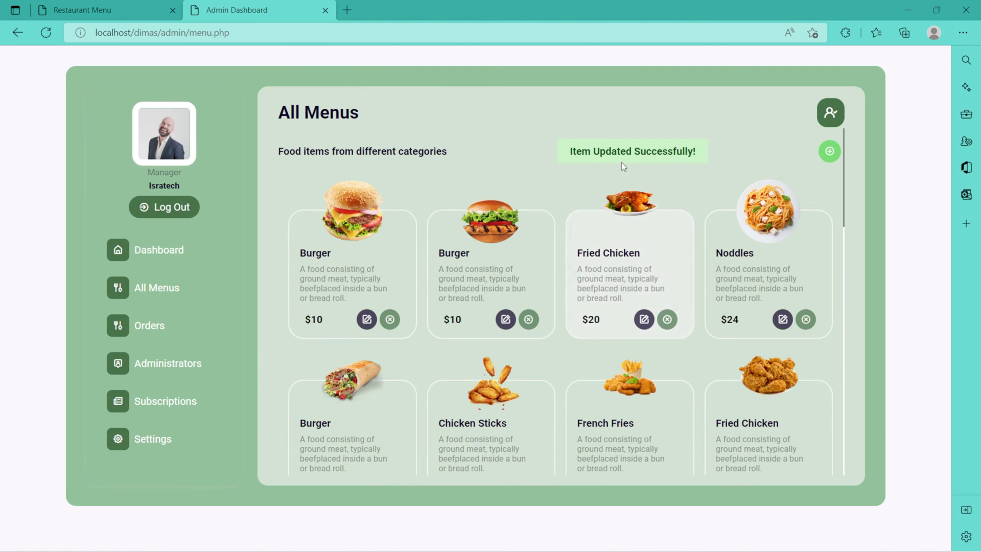
Reload the customer menu and highlight 'Test' in the $35 Pizza Test name and description
click(121, 6)
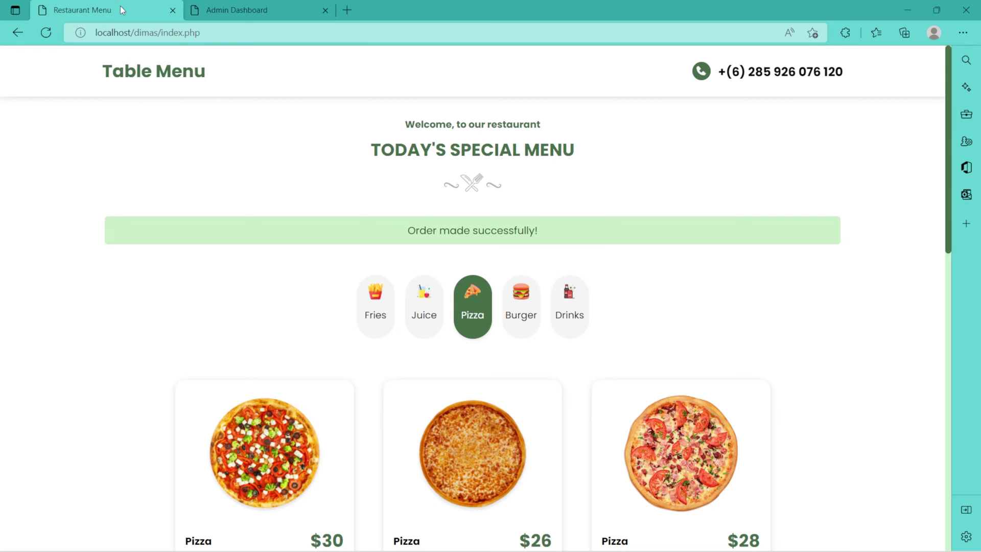
click(46, 33)
scroll(378, 326, down, 7)
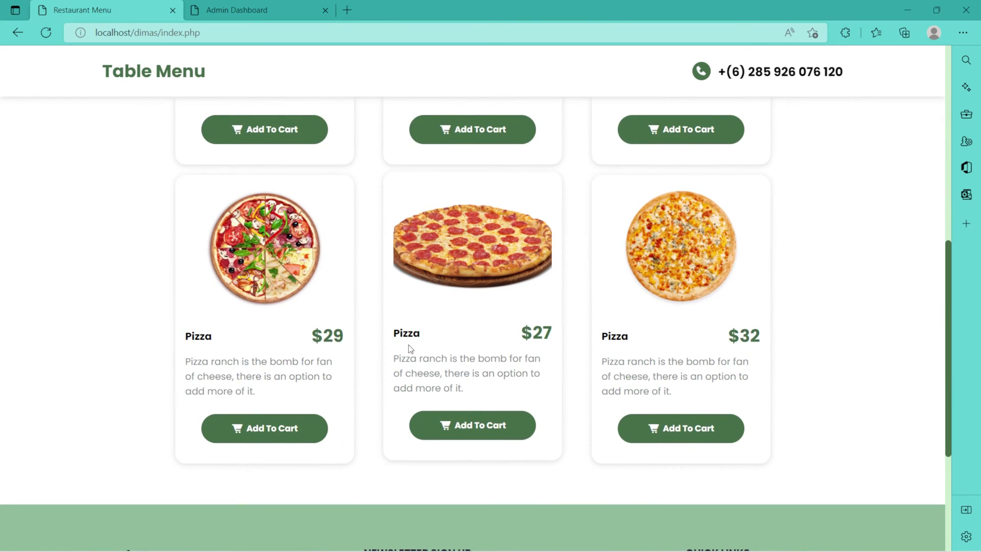
scroll(408, 348, up, 4)
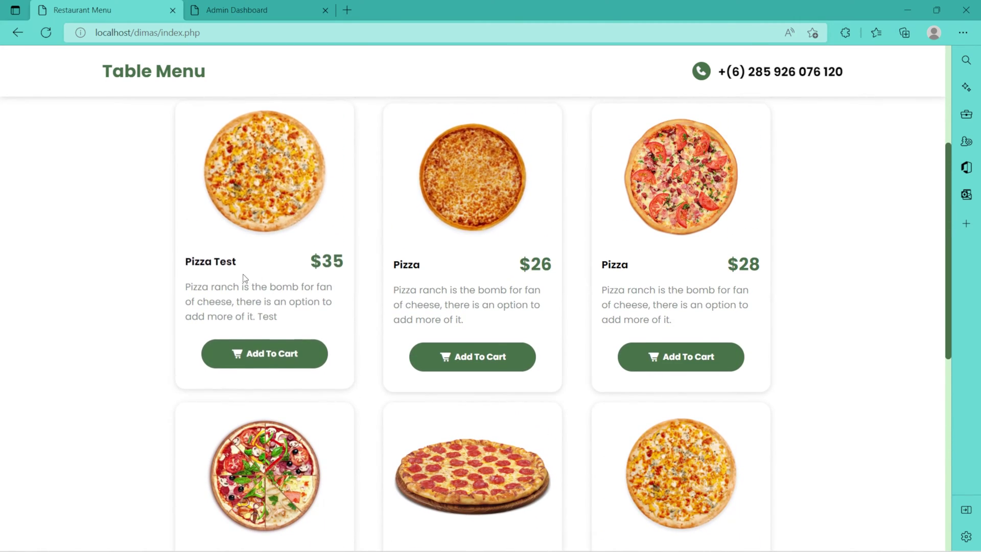
drag(237, 263, 214, 262)
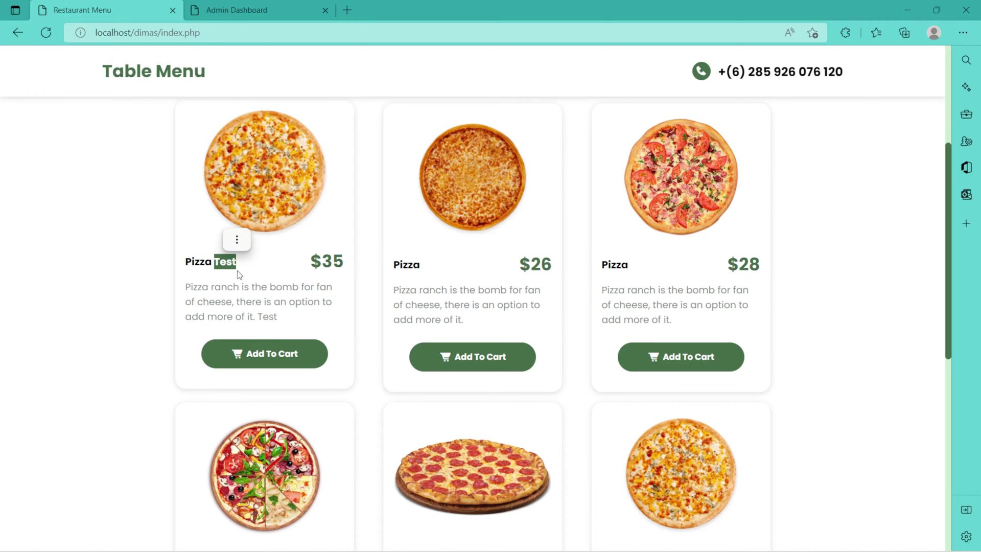
click(280, 320)
drag(281, 320, 263, 318)
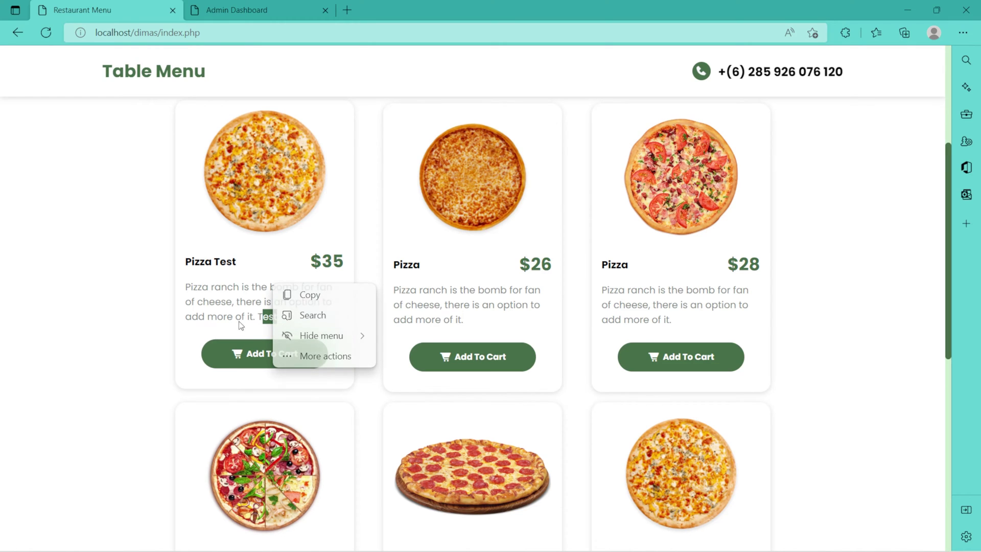
scroll(255, 244, up, 2)
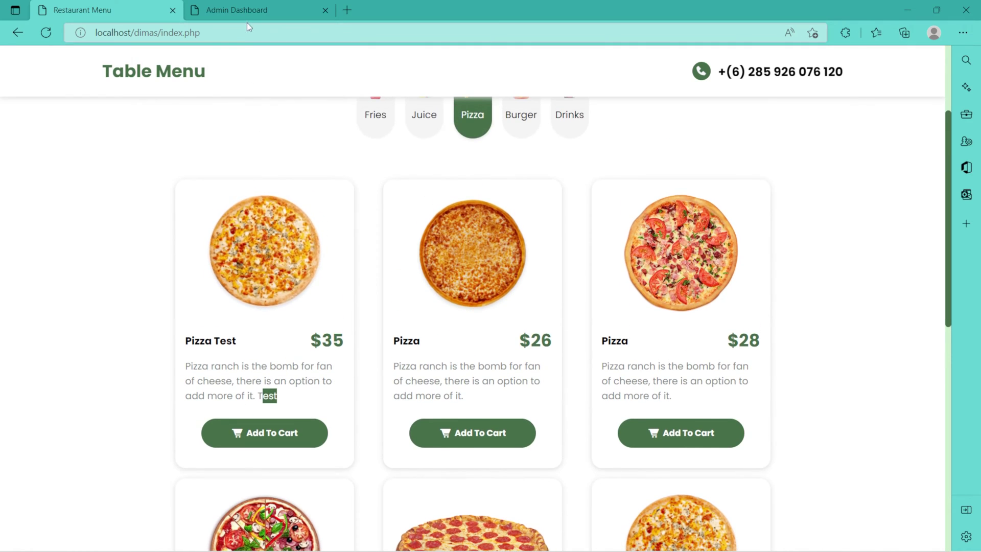
click(247, 9)
scroll(480, 311, down, 2)
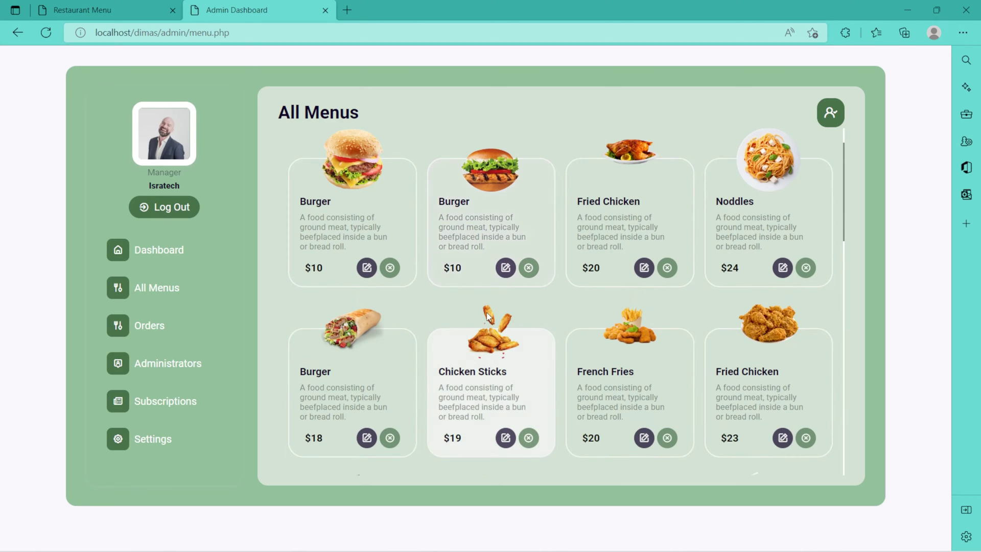
scroll(486, 316, down, 12)
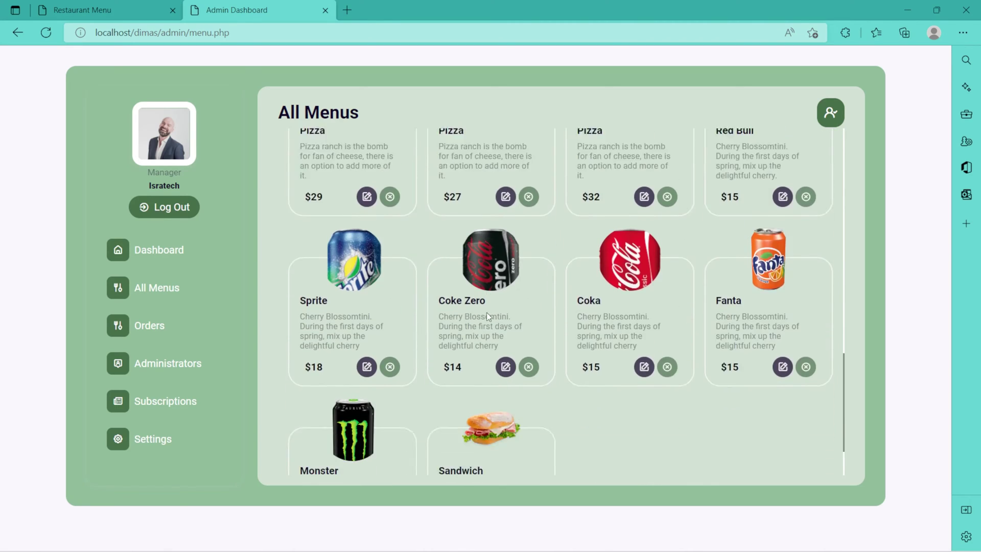
scroll(488, 317, up, 5)
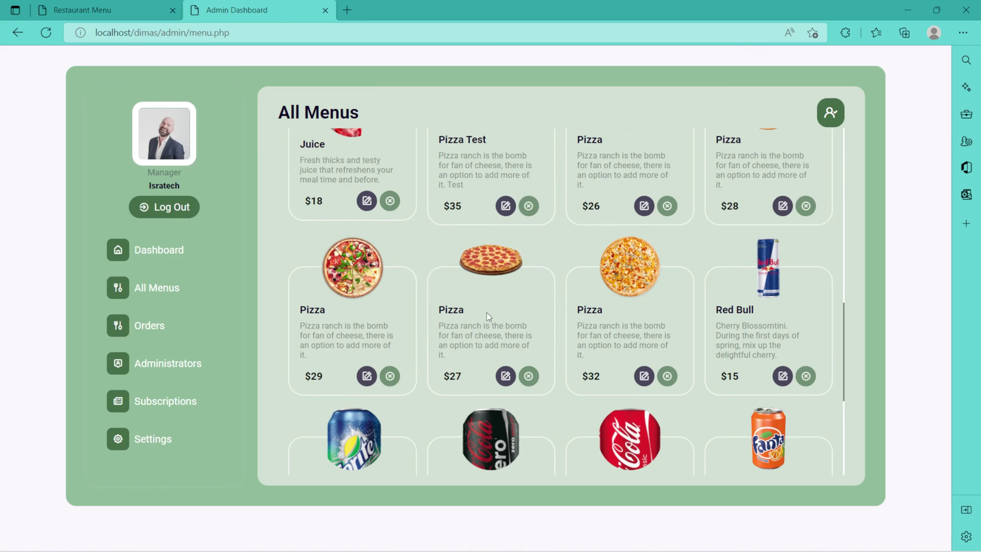
scroll(488, 315, up, 2)
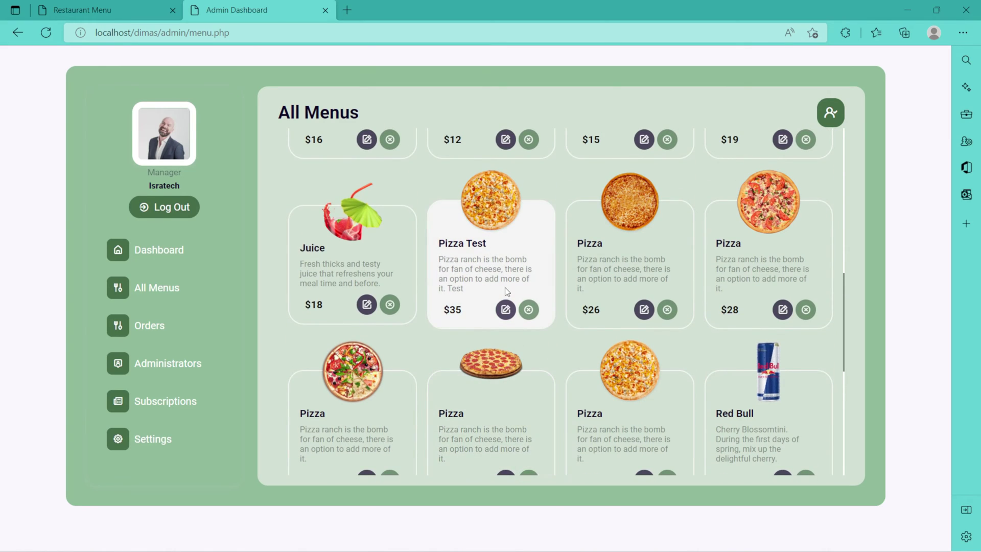
click(506, 311)
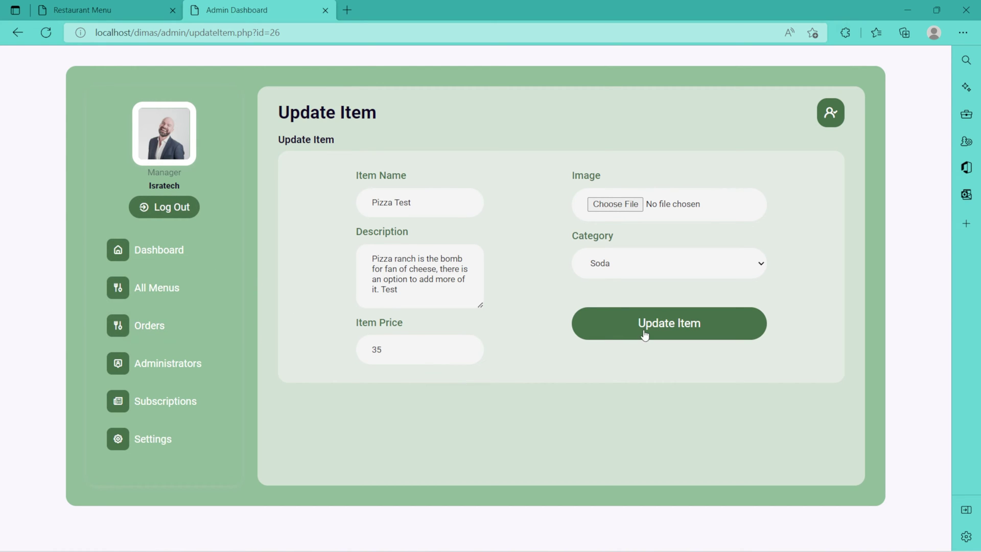
click(164, 296)
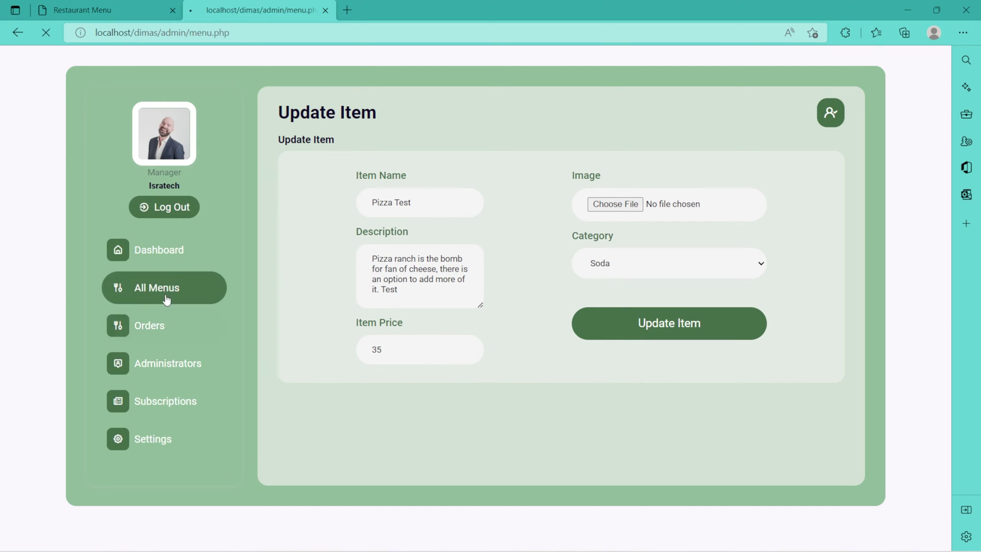
scroll(496, 336, down, 4)
scroll(496, 336, up, 3)
scroll(496, 336, down, 6)
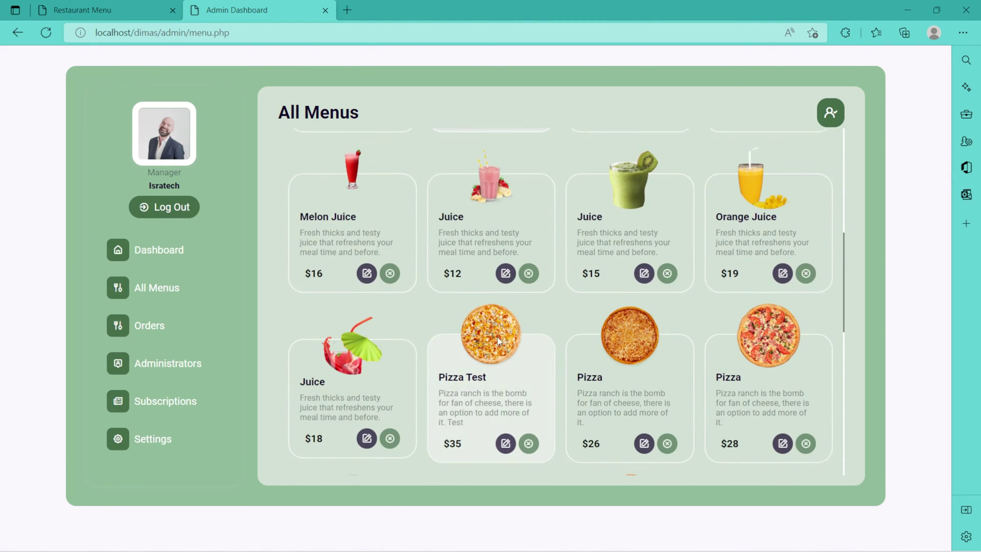
scroll(530, 352, down, 2)
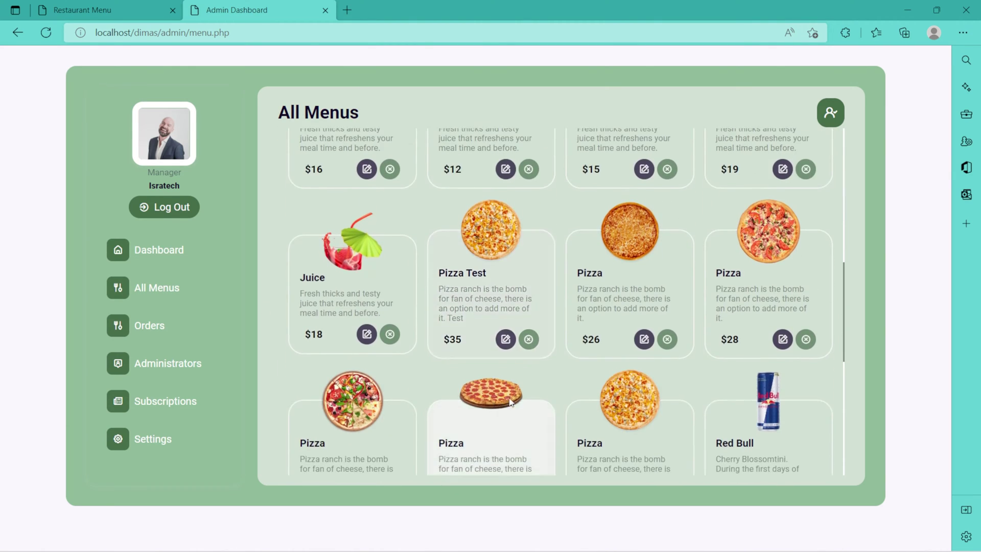
Delete Pizza Test and verify the customer Pizza listing now starts at $26
click(529, 340)
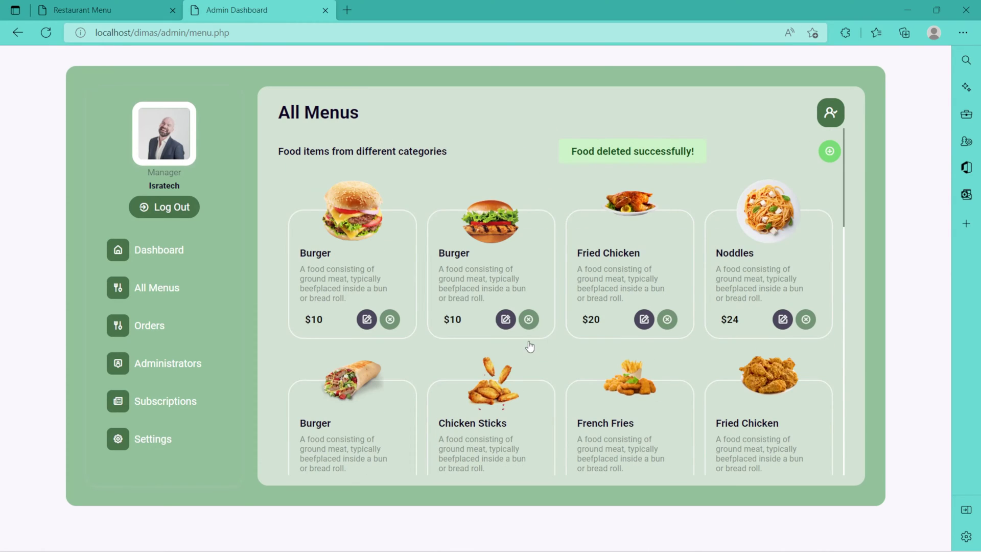
click(83, 11)
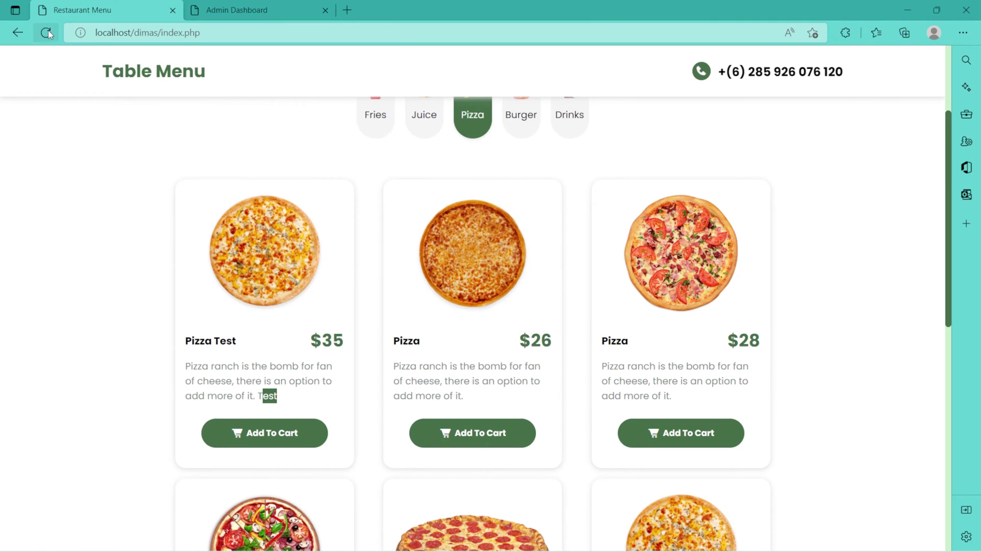
click(46, 32)
scroll(296, 319, down, 5)
scroll(374, 332, down, 2)
scroll(375, 332, up, 9)
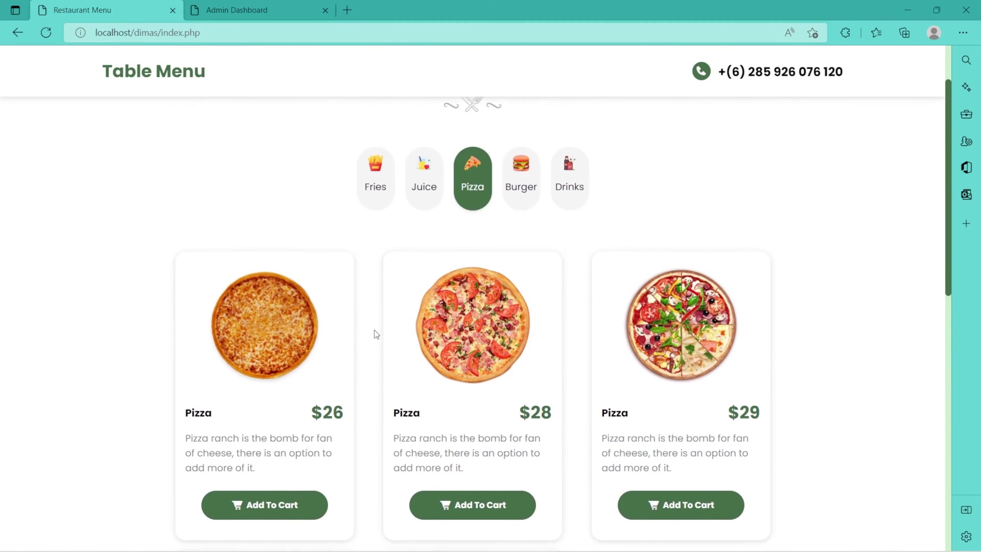
scroll(374, 333, up, 2)
click(234, 8)
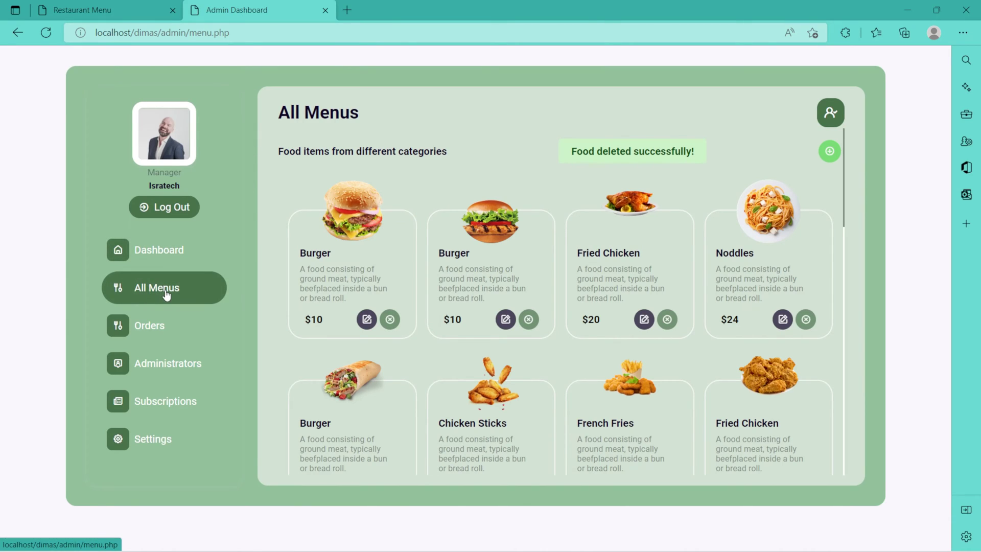
Start a new menu item named 'Test Food', described 'This is our test food', priced 10
click(830, 145)
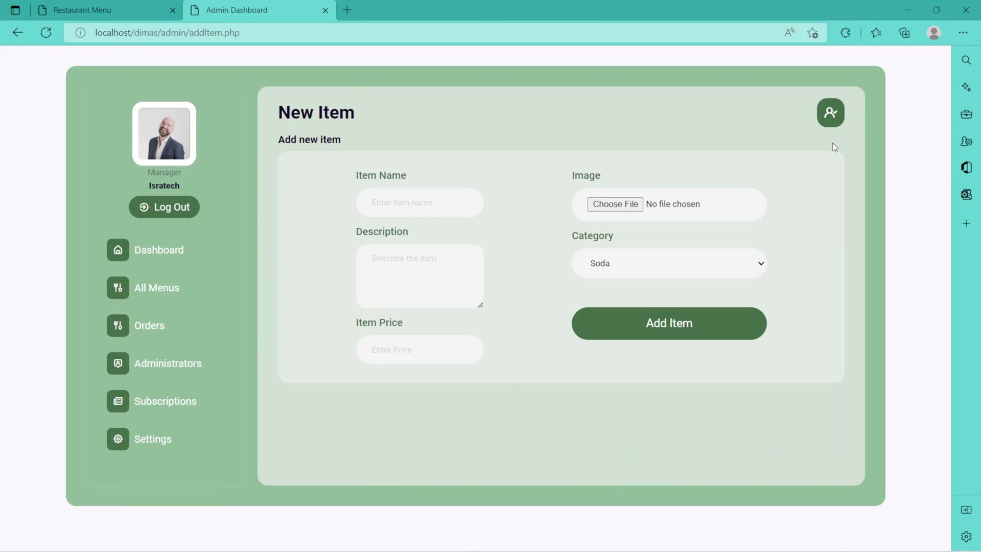
click(415, 201)
text(Tes)
key(BackSpace)
key(BackSpace)
text(est Food)
click(385, 268)
text(This is our test food)
click(384, 358)
text(10)
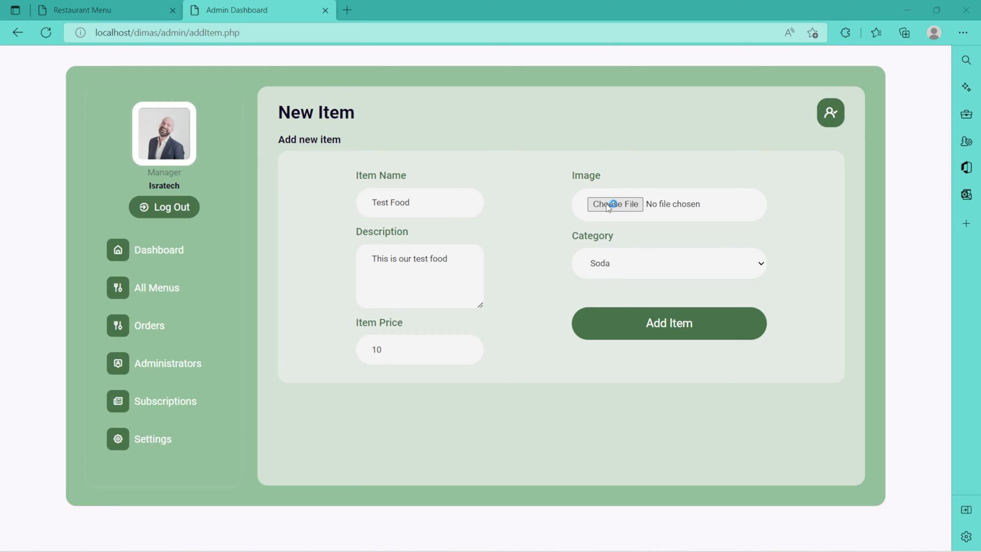
Attach the b1.png image, set the category to Burger, and add the item
click(610, 204)
scroll(333, 145, down, 3)
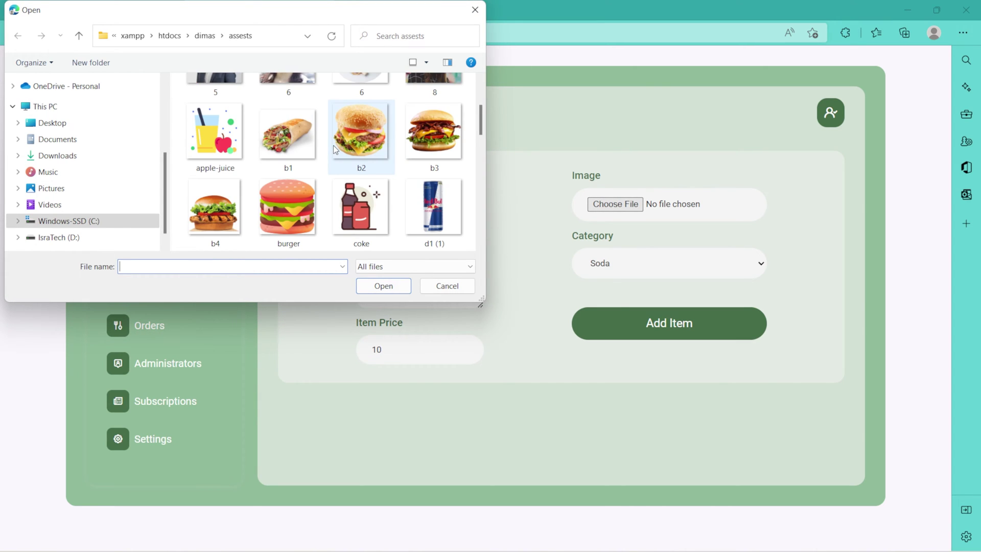
click(287, 143)
click(369, 286)
click(721, 270)
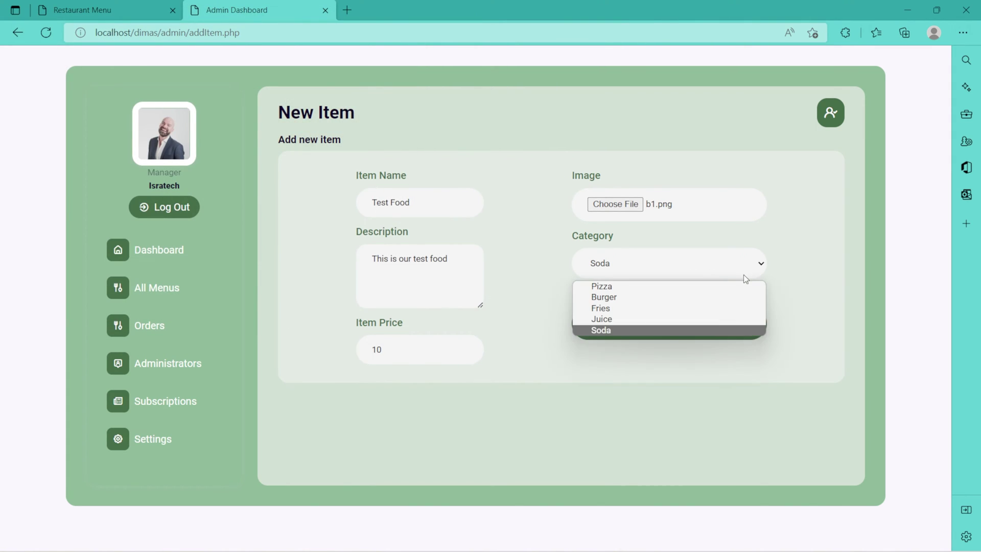
click(608, 298)
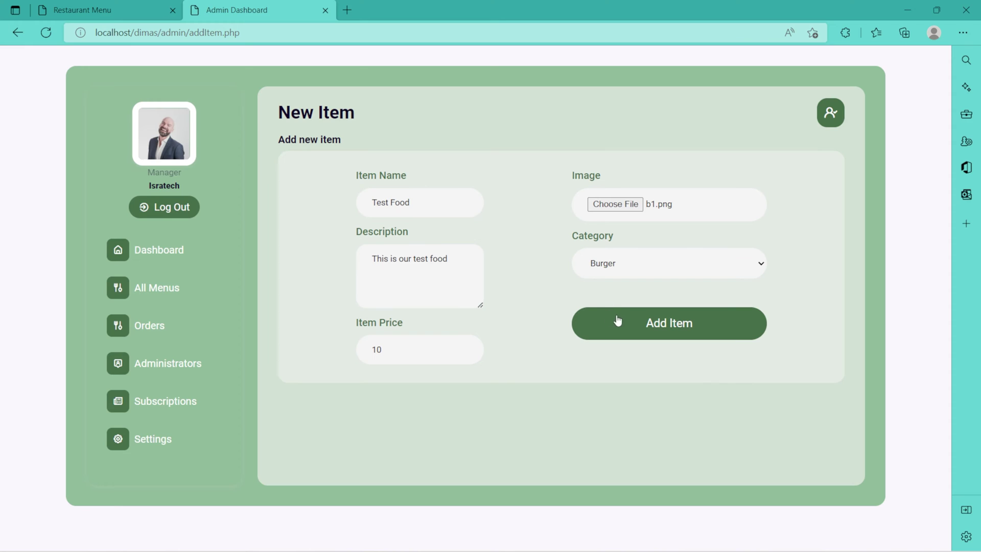
click(664, 331)
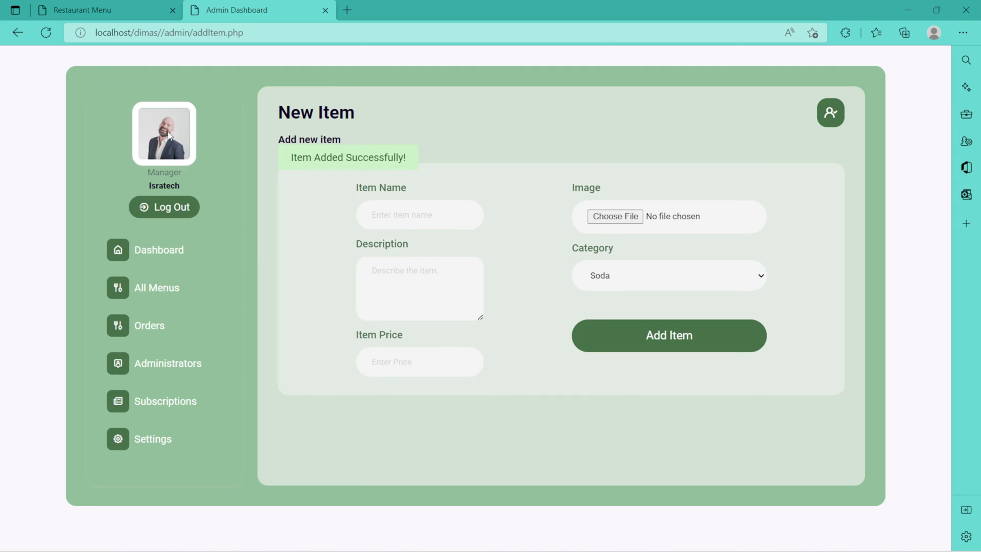
On the customer menu's Burger category, scroll to and highlight the new Test Food card at $10
click(131, 14)
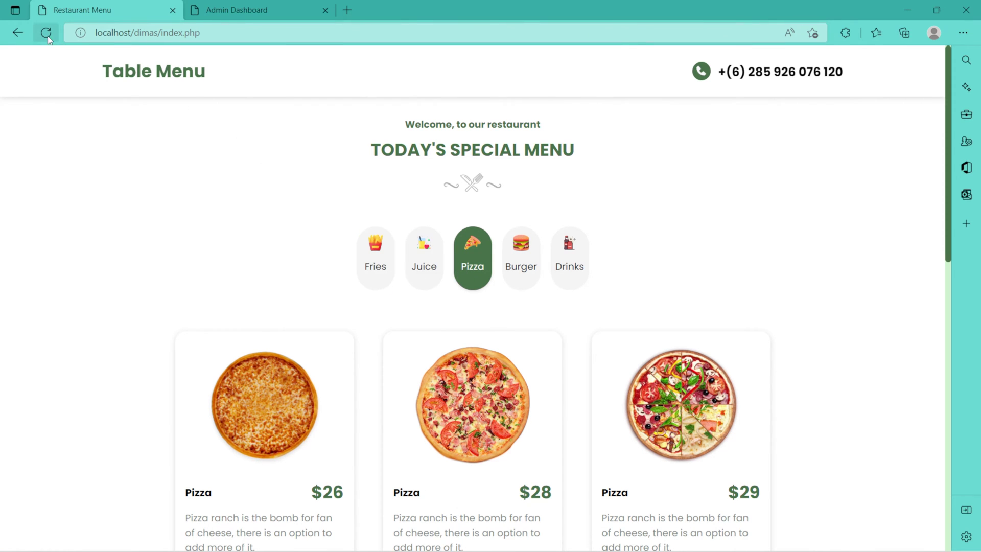
click(526, 284)
scroll(526, 284, down, 10)
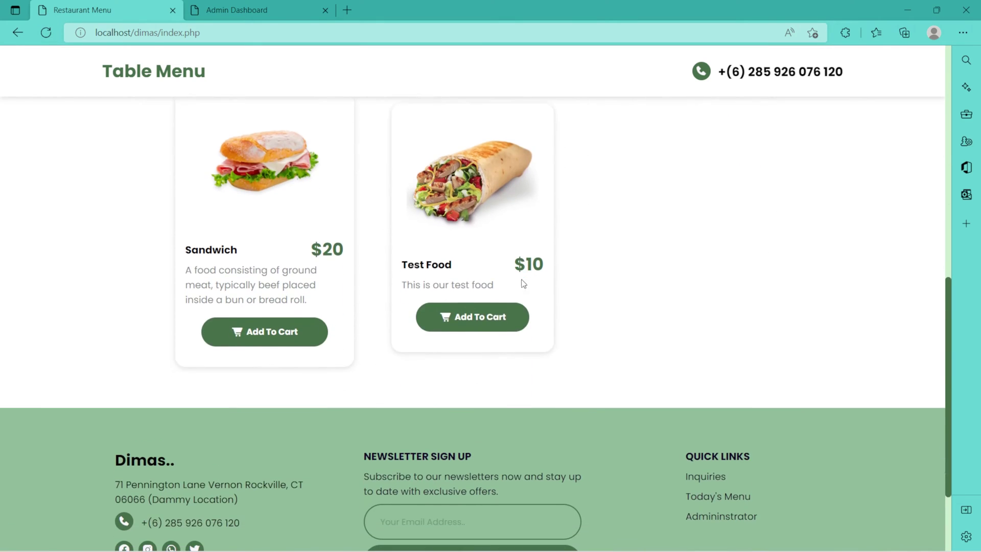
drag(470, 263, 408, 262)
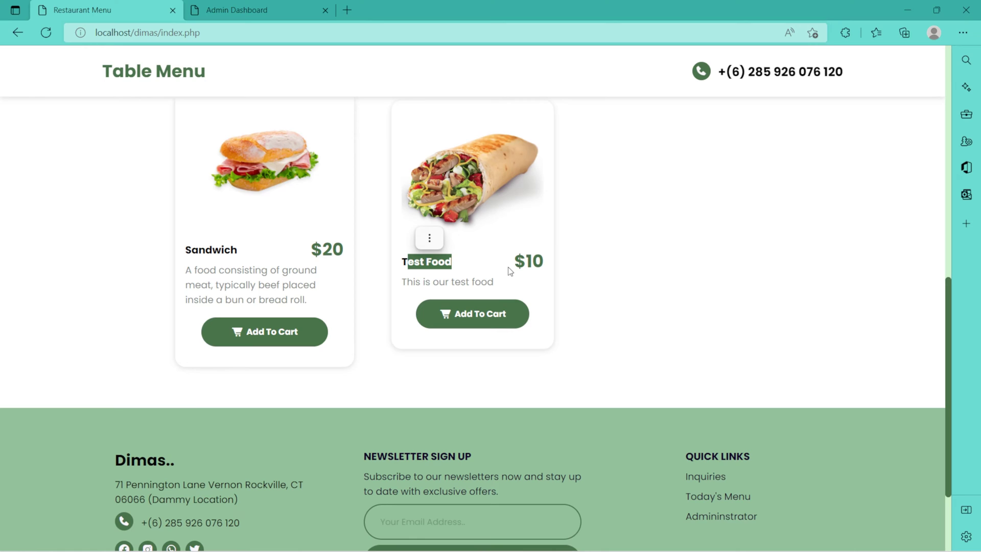
scroll(508, 268, up, 2)
scroll(509, 269, down, 2)
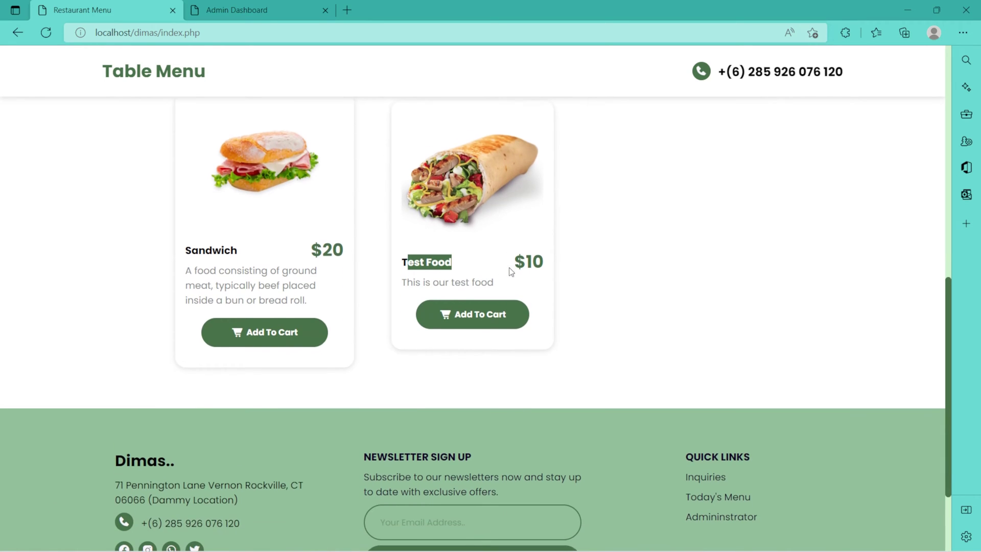
Add one Test Food to the cart and check out as order 'tets' at table 10
click(478, 315)
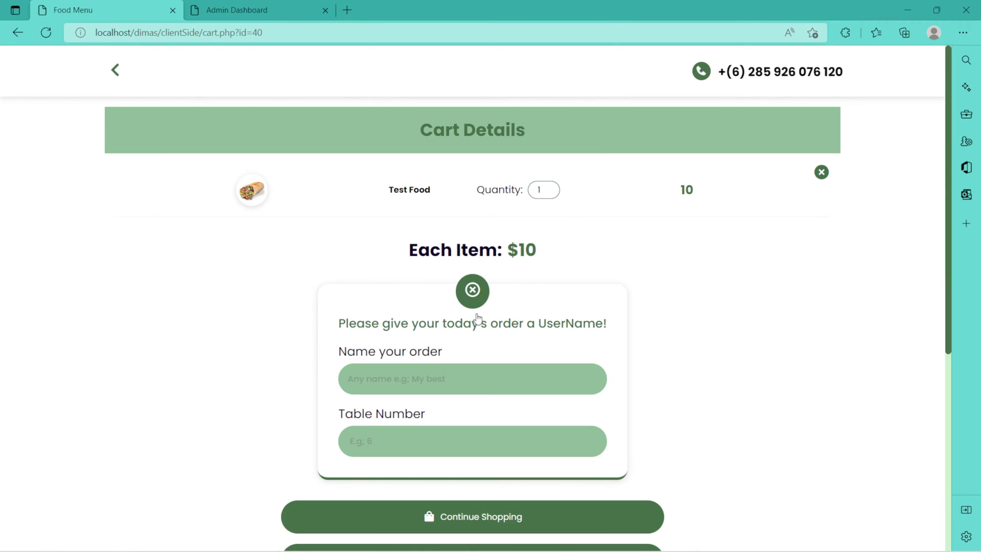
drag(431, 188, 395, 189)
scroll(399, 241, down, 3)
click(396, 230)
text(tets)
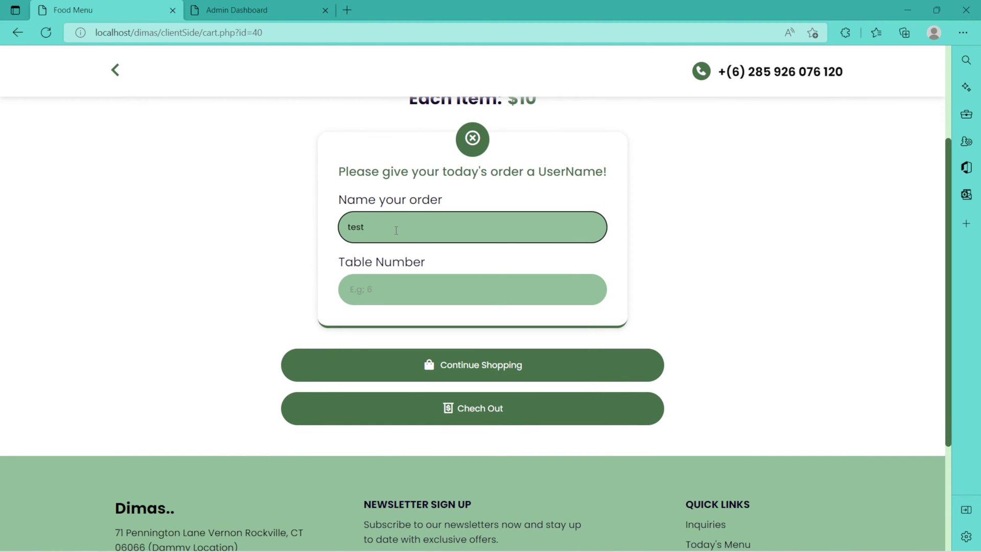
click(394, 284)
text(10)
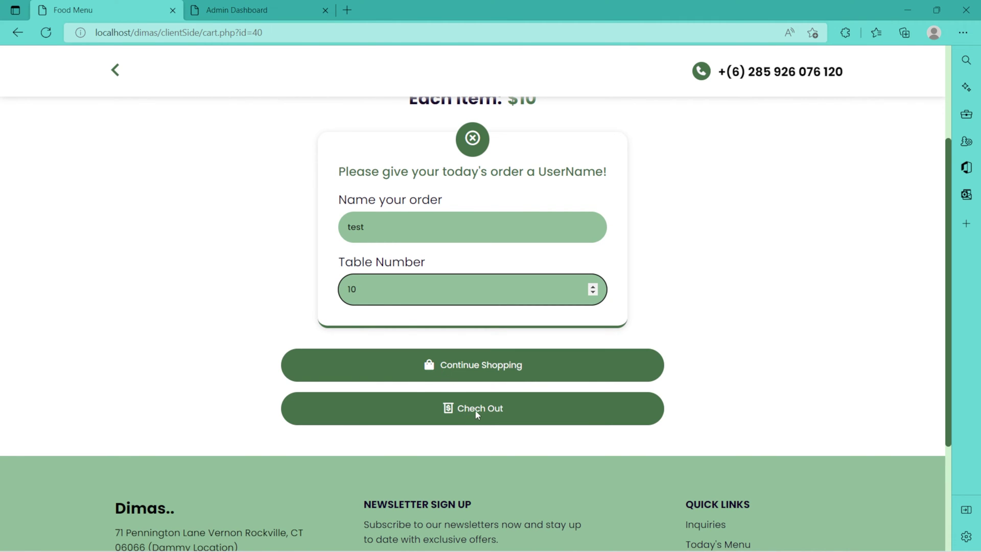
click(482, 409)
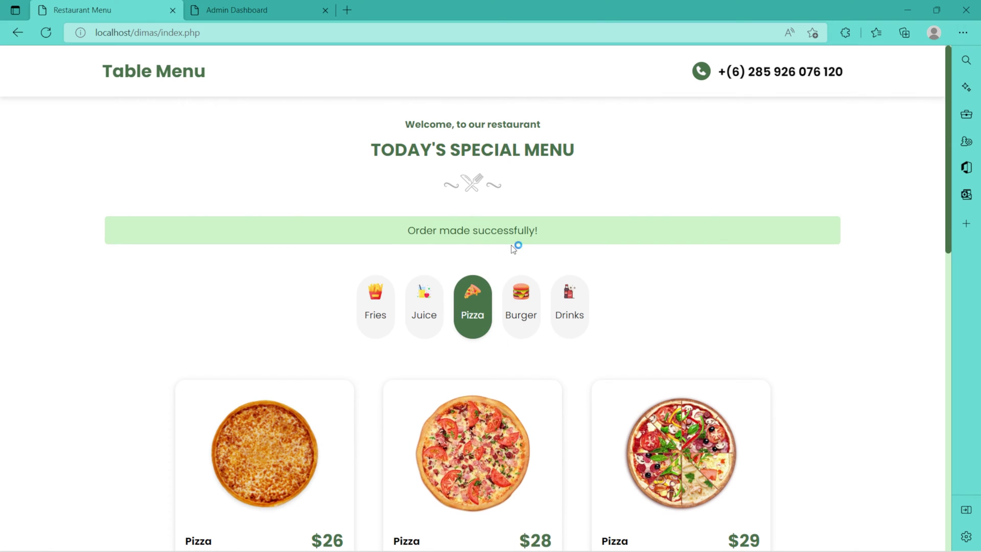
Confirm the top admin order shows Test Food at table 10, then go to Administrators
click(241, 18)
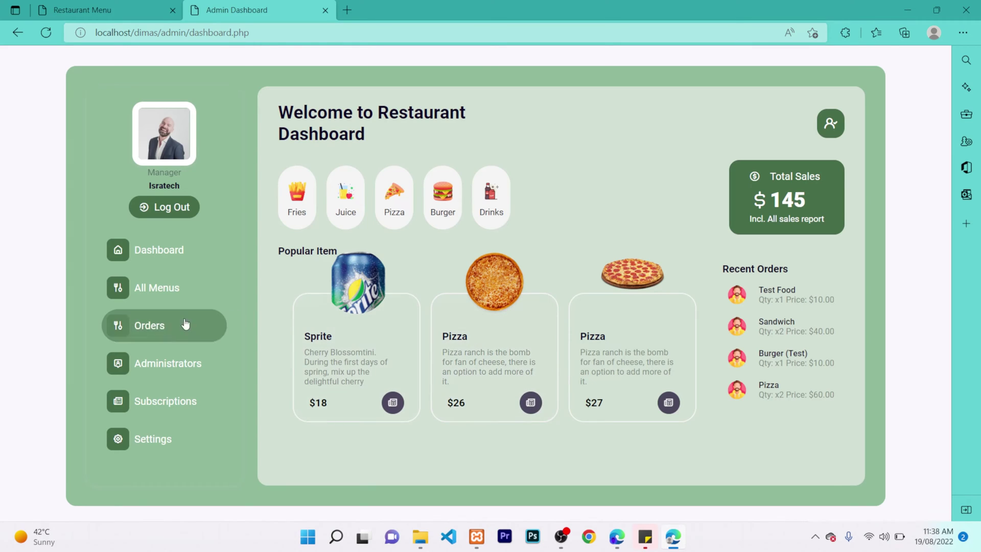
click(161, 332)
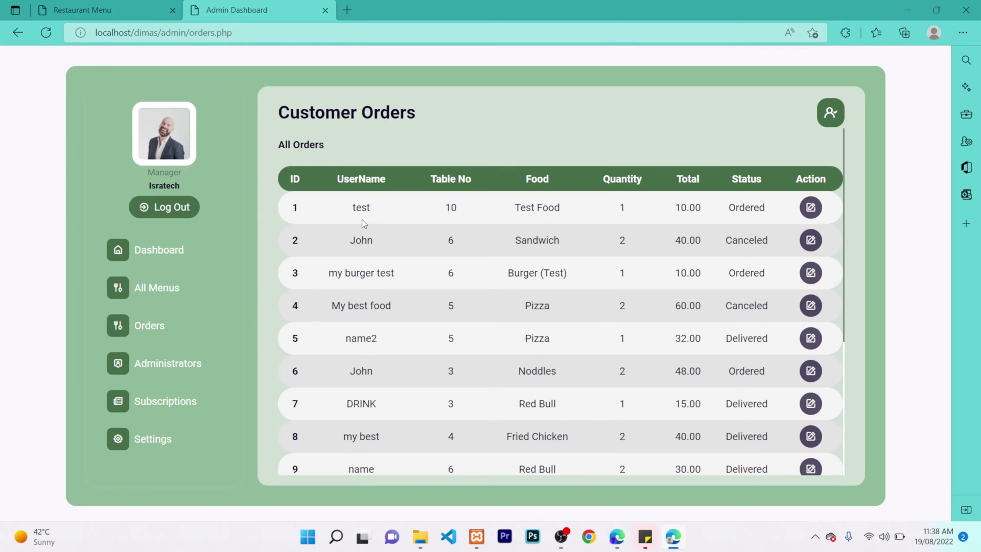
double_click(375, 207)
triple_click(569, 211)
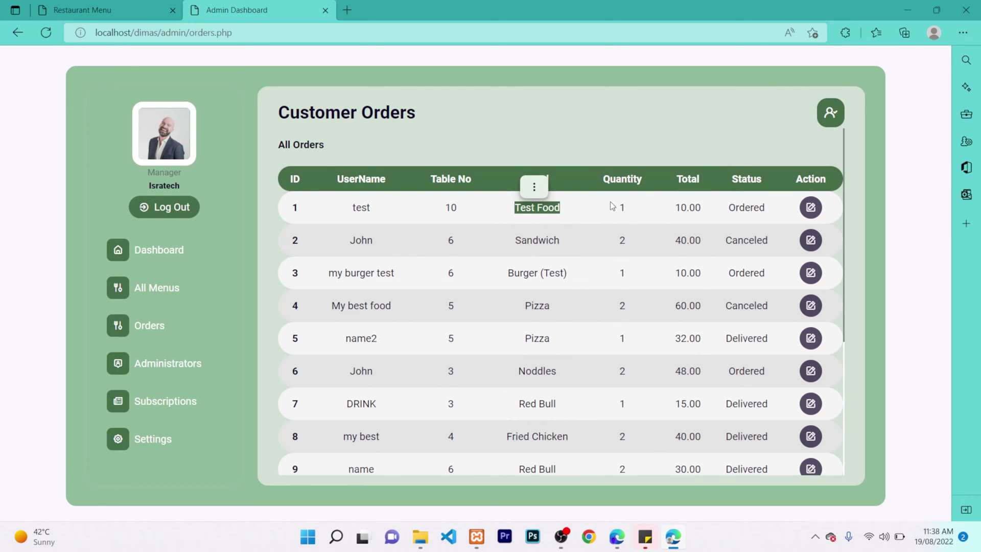
double_click(457, 206)
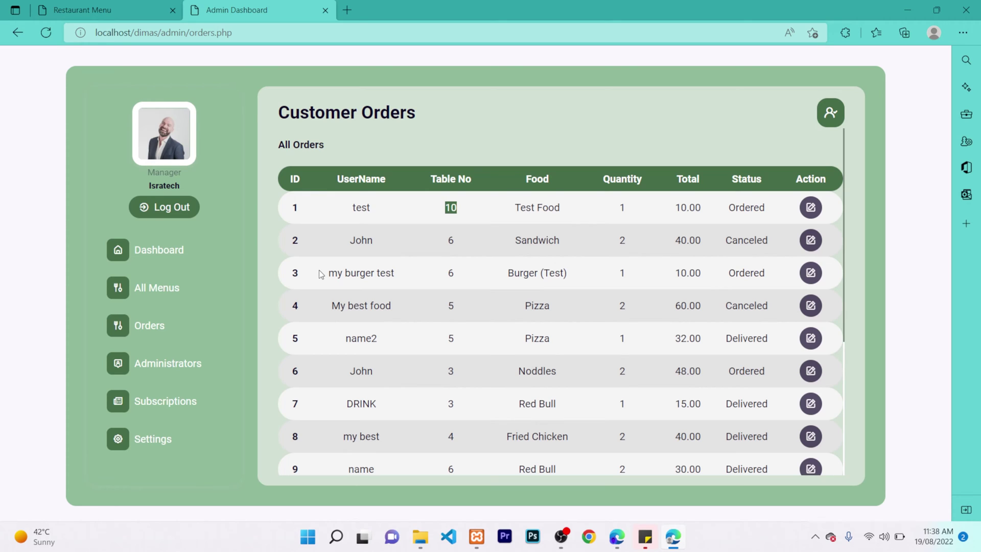
click(167, 363)
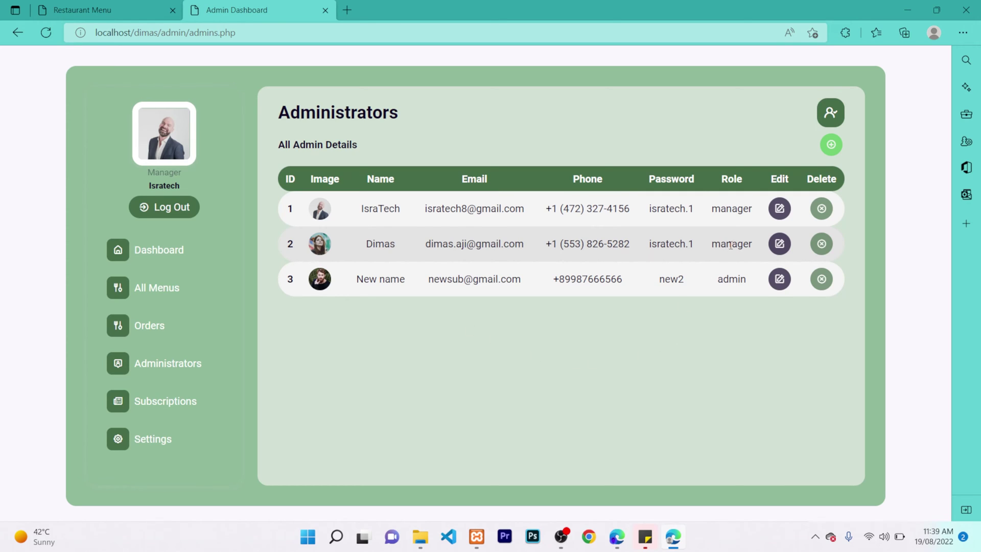
drag(750, 245, 710, 250)
drag(752, 209, 710, 214)
drag(394, 243, 364, 248)
drag(690, 245, 676, 245)
click(654, 327)
drag(685, 280, 659, 284)
drag(407, 287, 357, 279)
click(450, 317)
Edit the third administrator, entering a new first name and second name 'Admin'
click(779, 279)
drag(421, 204, 350, 207)
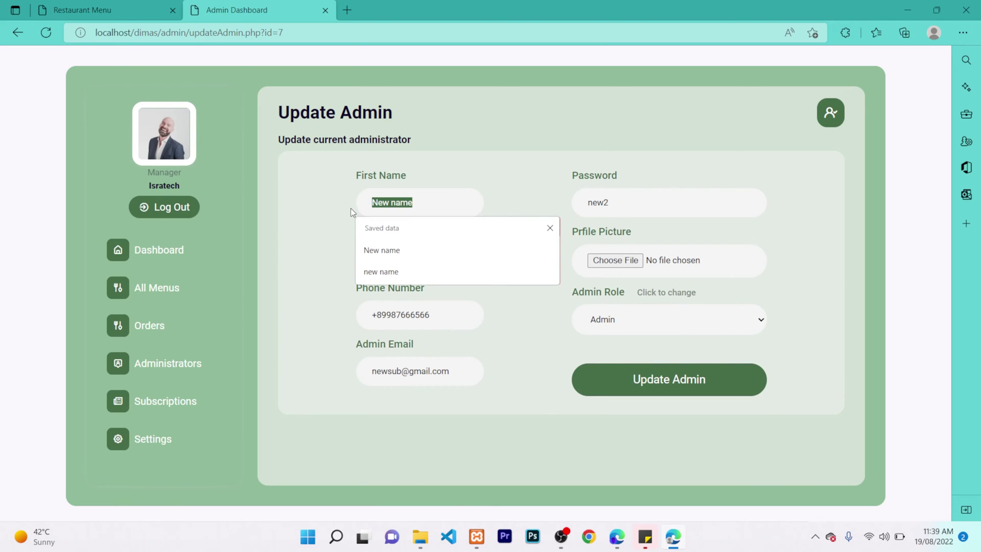
key(BackSpace)
text(Israte)
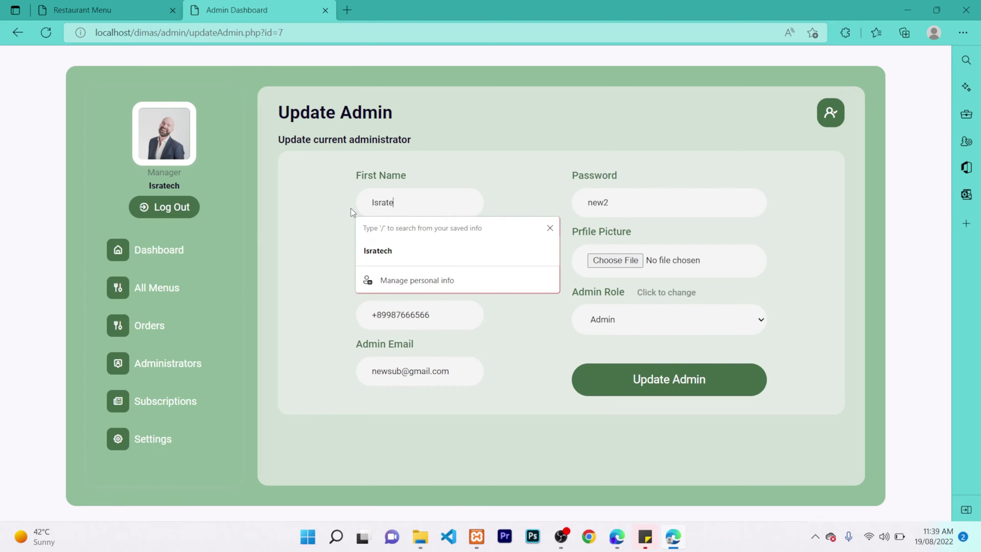
text(ch Admin)
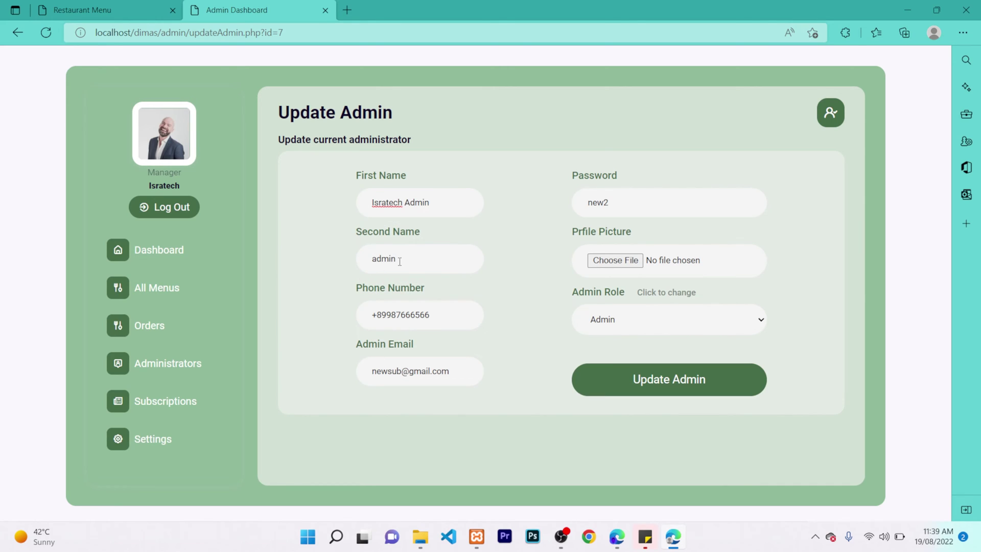
drag(403, 258, 357, 260)
key(BackSpace)
text(Admin)
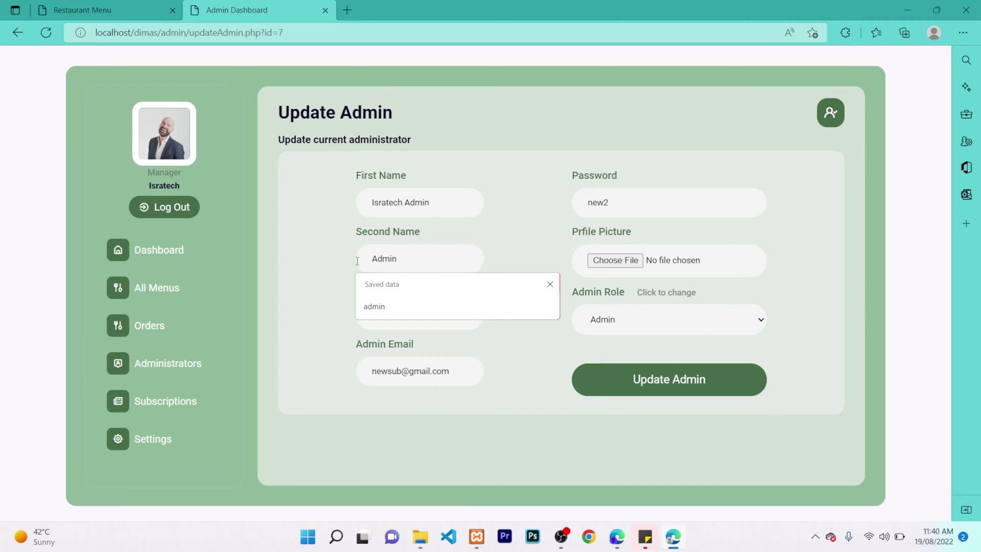
click(337, 318)
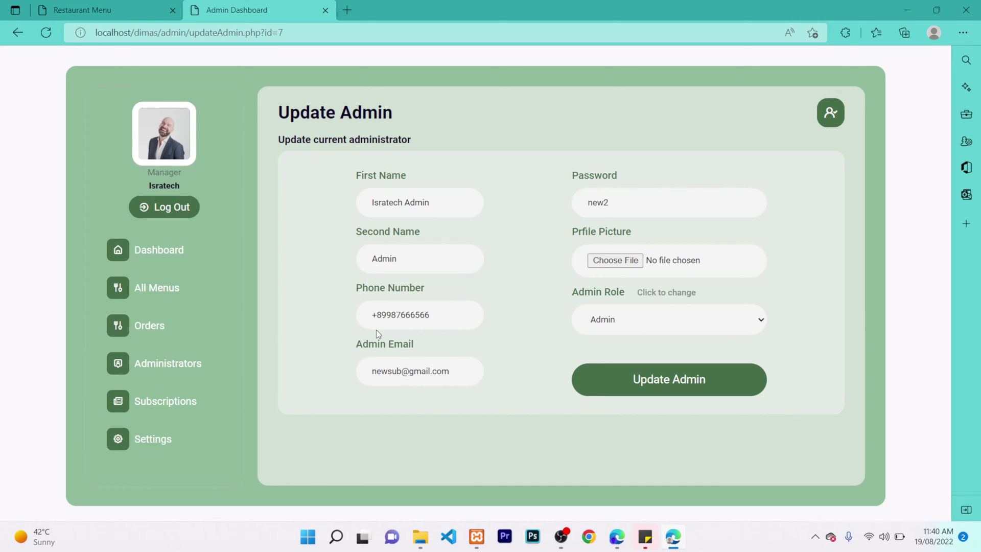
Replace the administrator's email address and password with new values
double_click(435, 315)
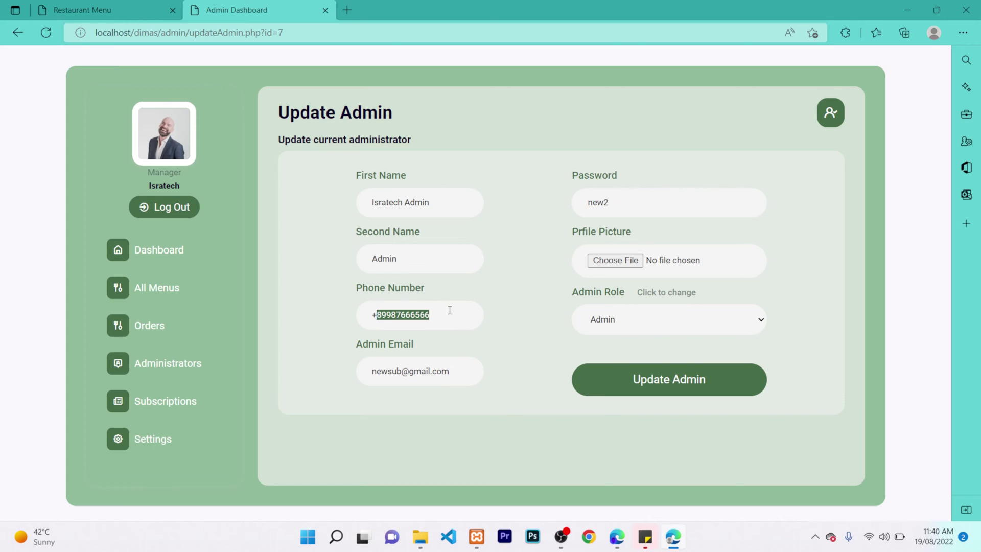
triple_click(452, 375)
key(BackSpace)
text(ssd)
key(BackSpace)
key(BackSpace)
key(BackSpace)
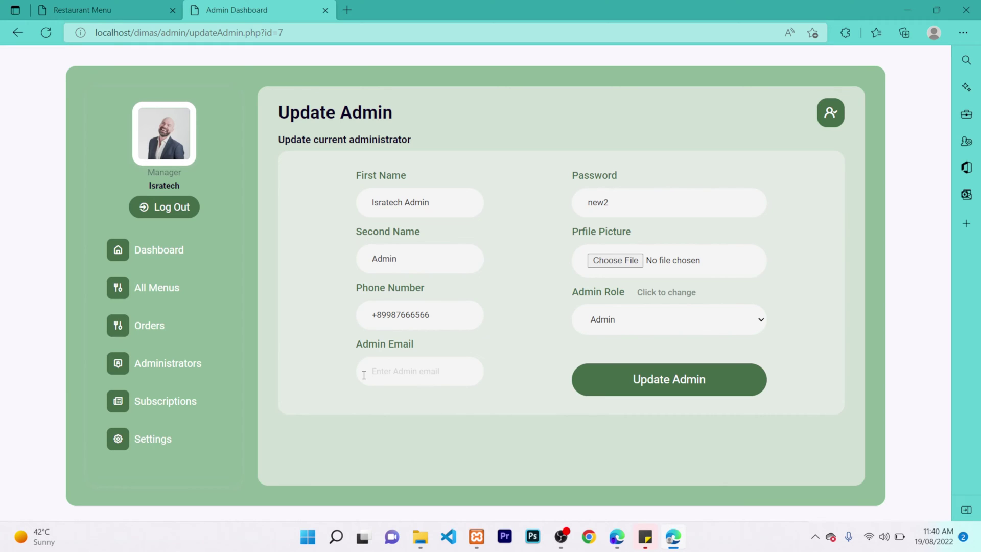
drag(613, 202, 580, 202)
key(BackSpace)
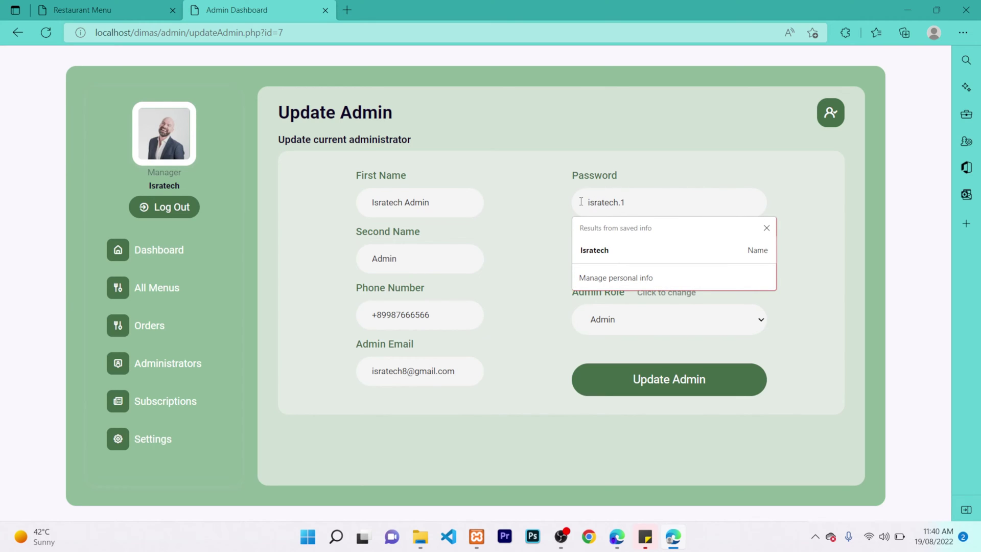
click(559, 250)
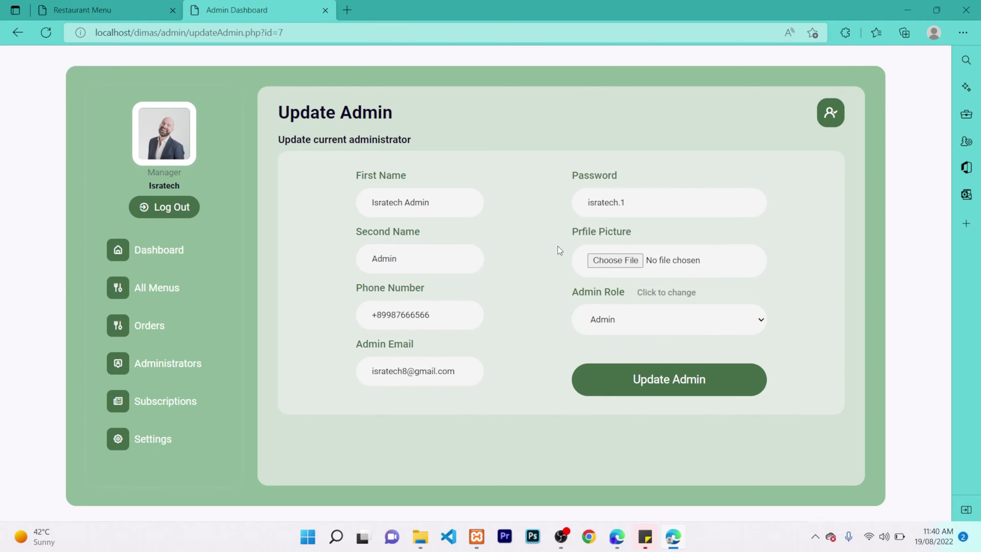
Attach 4.jpg as the profile picture, keep the Admin role, and save the administrator
click(614, 262)
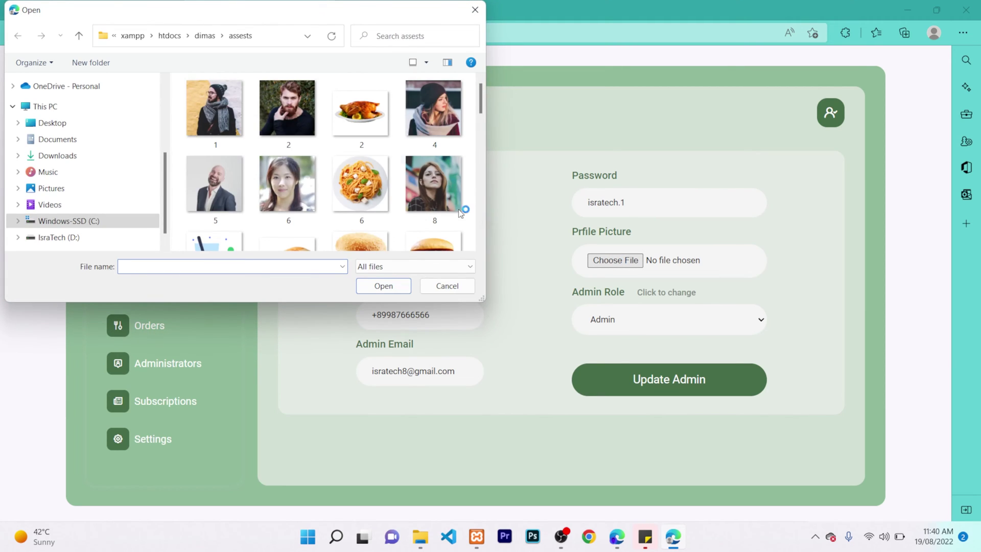
scroll(232, 148, down, 3)
scroll(245, 159, up, 3)
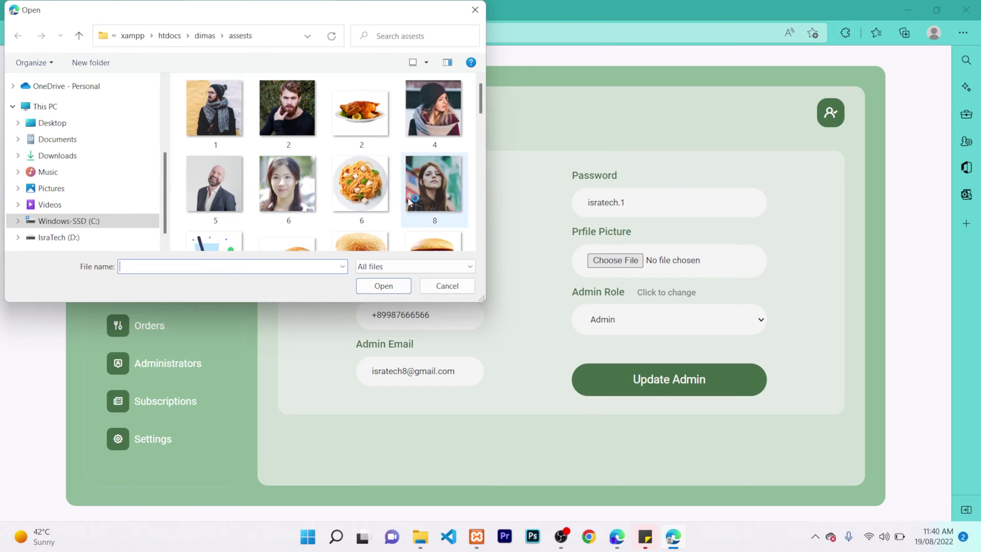
click(436, 122)
click(383, 286)
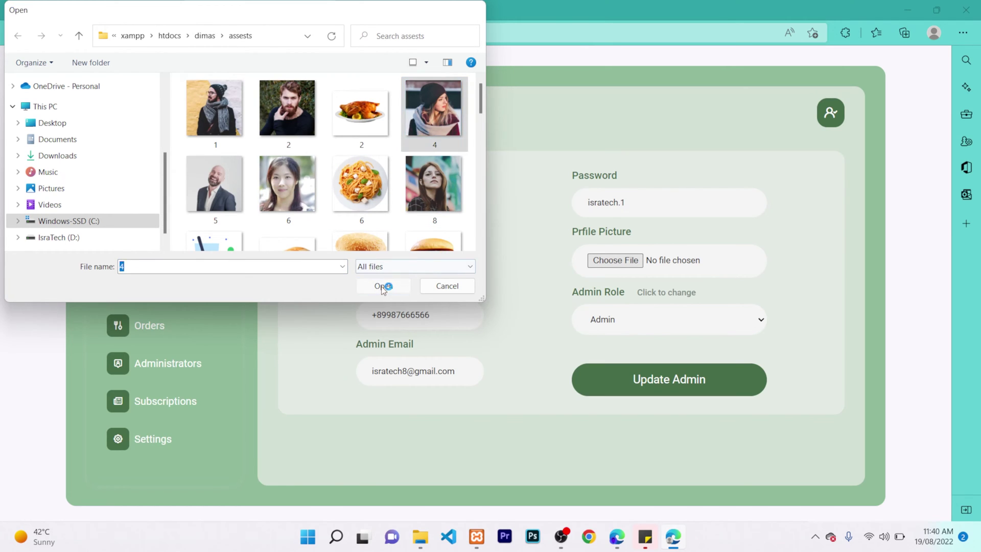
click(749, 316)
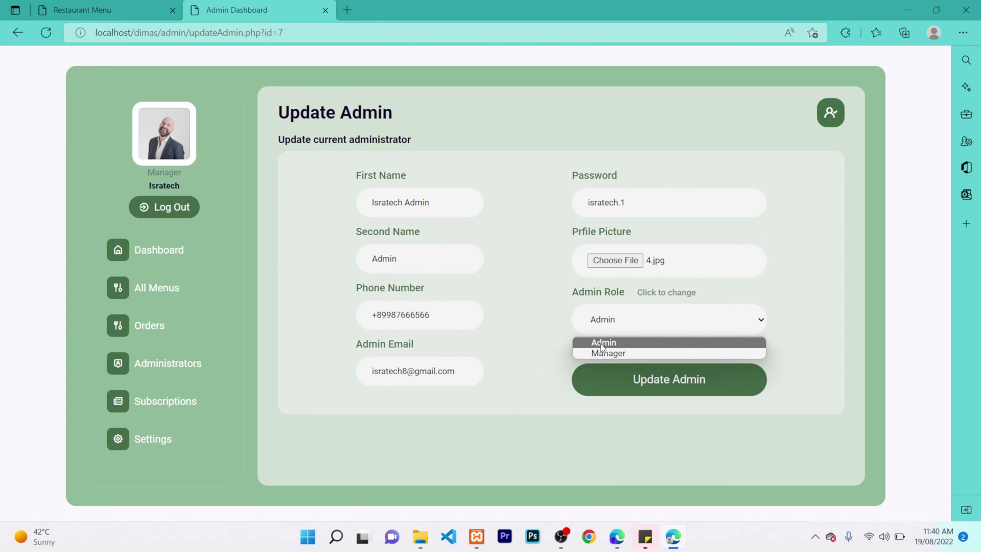
click(655, 384)
click(655, 384)
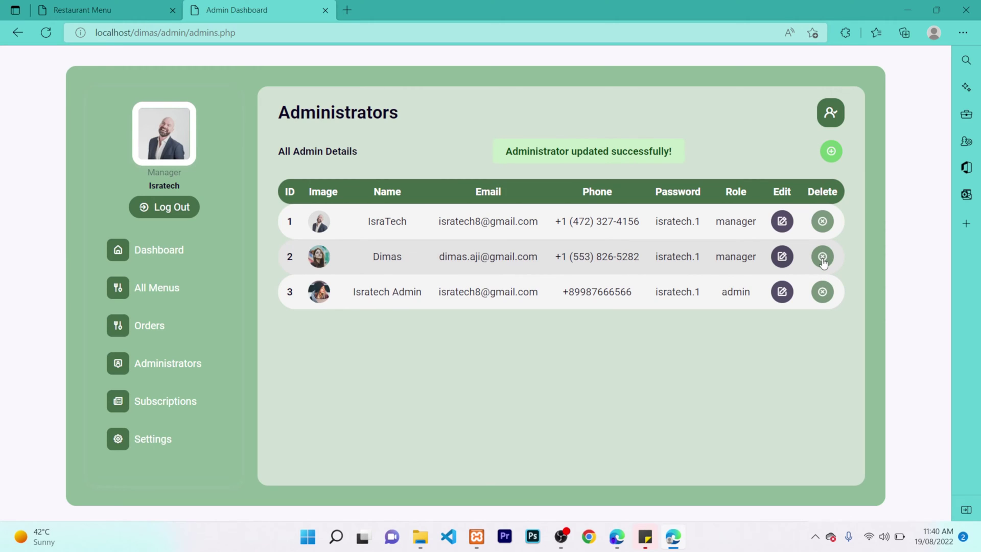
Delete the row-2 administrator and bring up the New Admin registration form
click(822, 259)
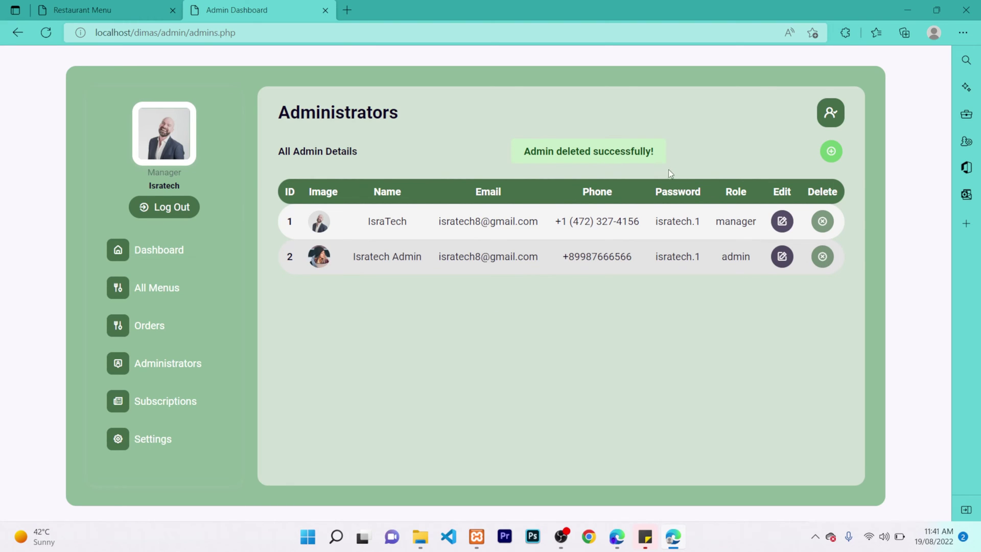
drag(656, 151, 462, 171)
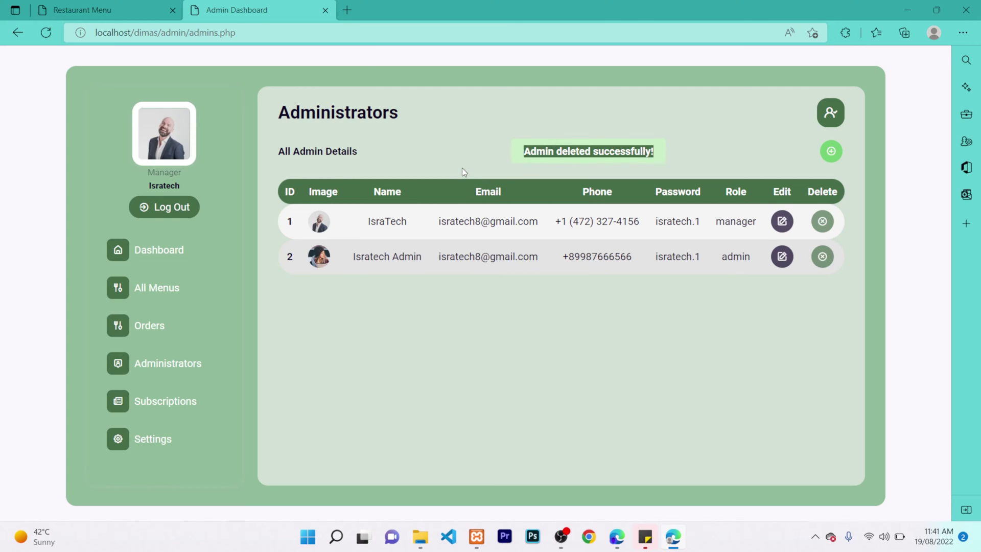
click(462, 172)
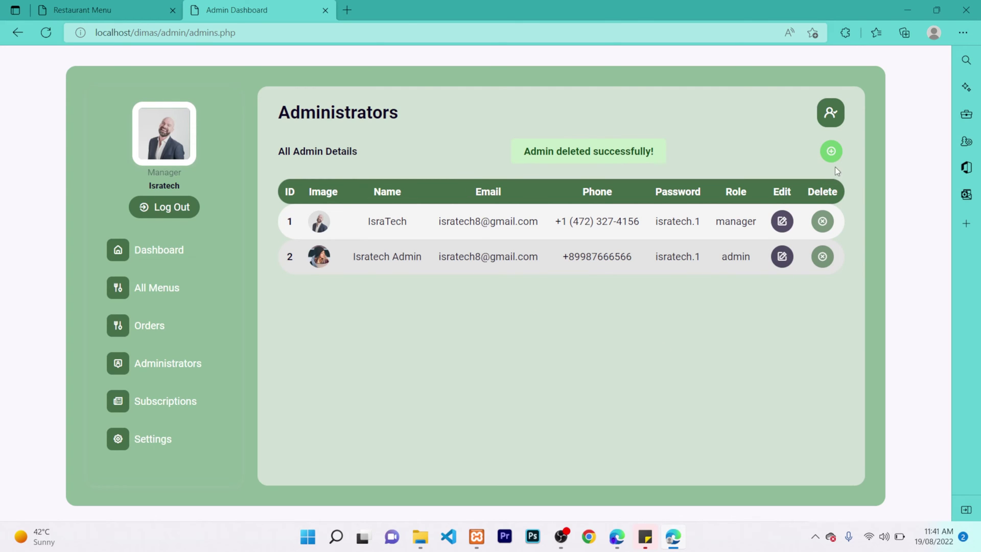
click(832, 152)
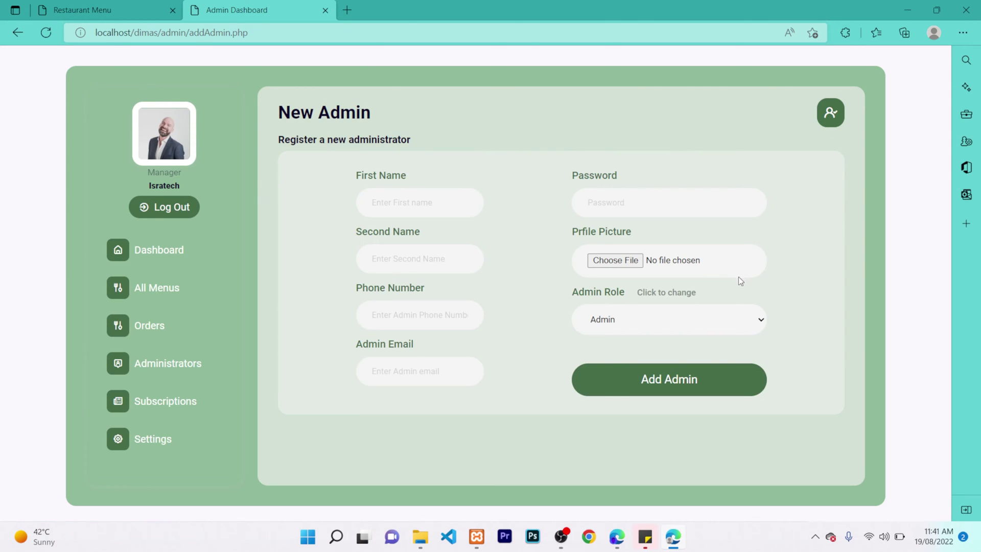
Enter first name 'new test', second name 'test', plus a phone number, email and password
click(402, 203)
text(new test)
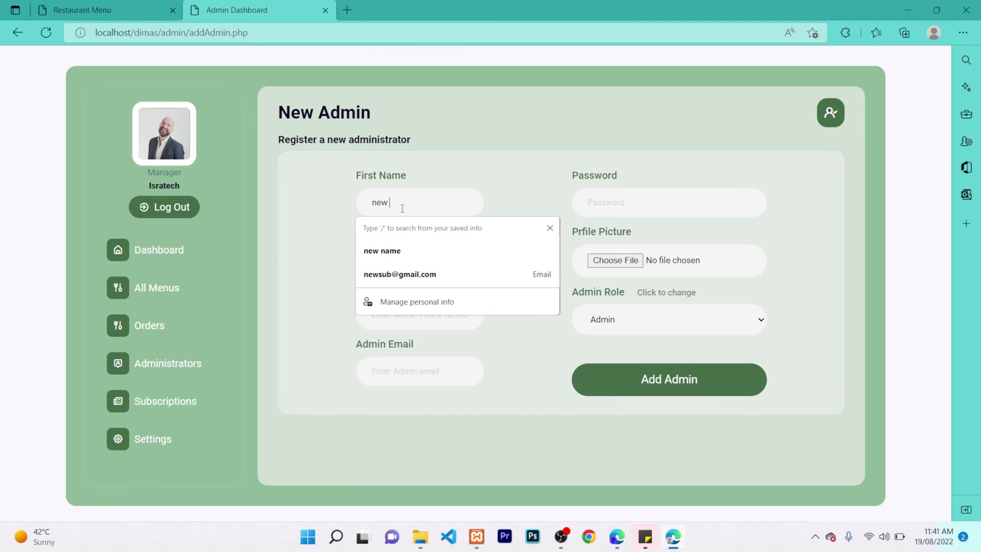
click(400, 257)
text(test)
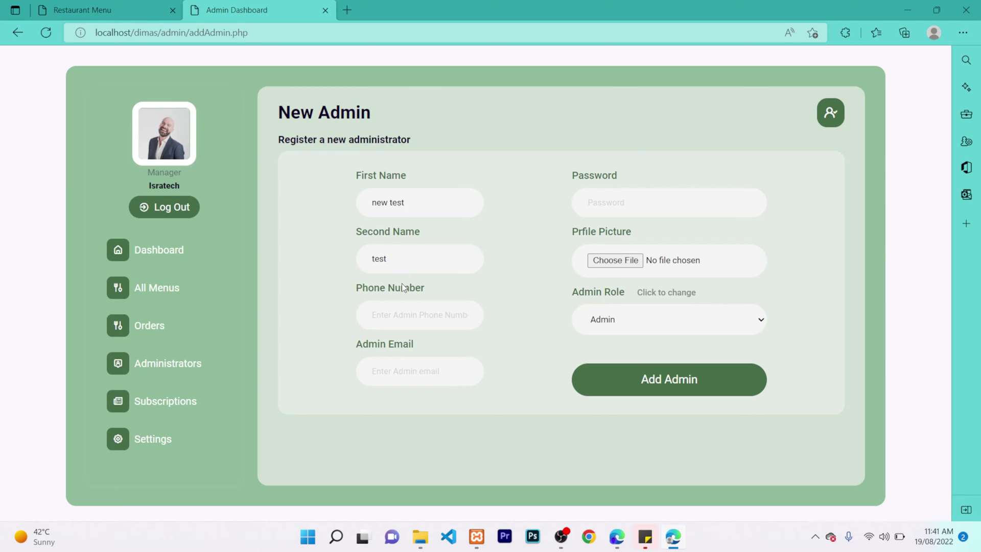
click(405, 320)
click(420, 376)
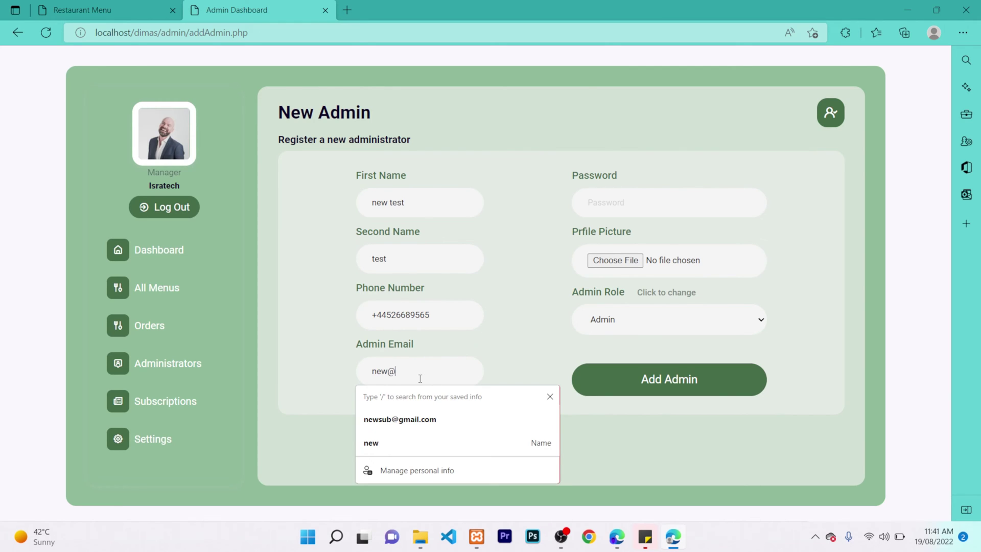
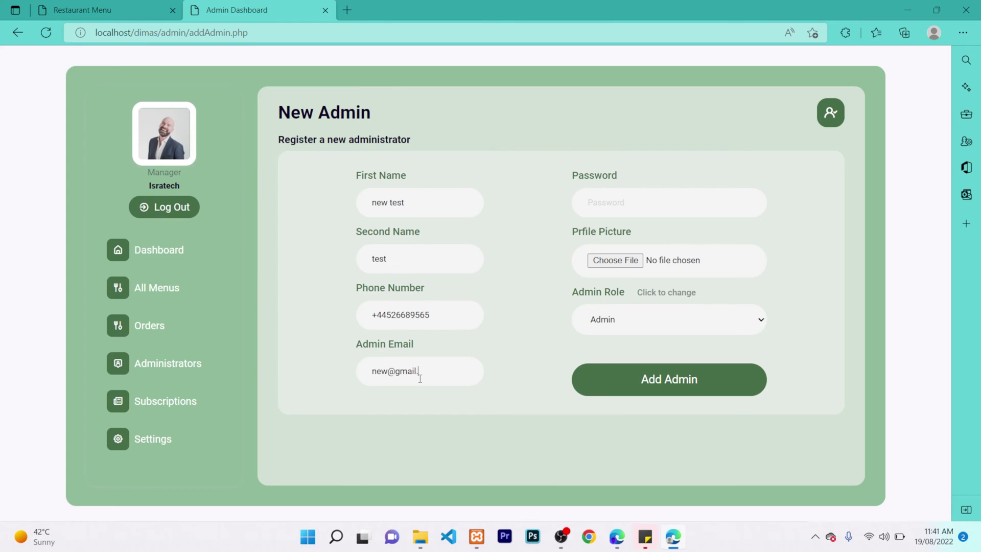
click(611, 199)
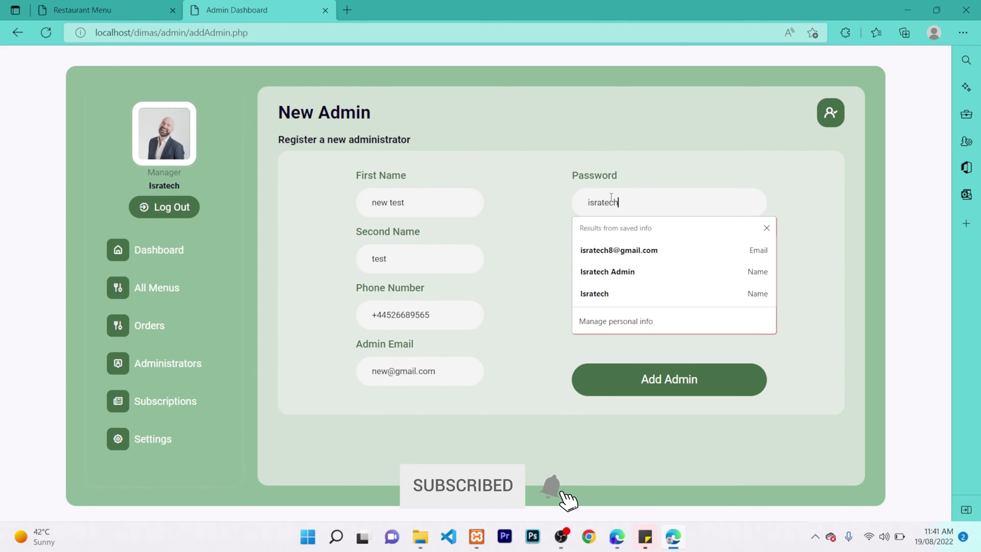
click(544, 253)
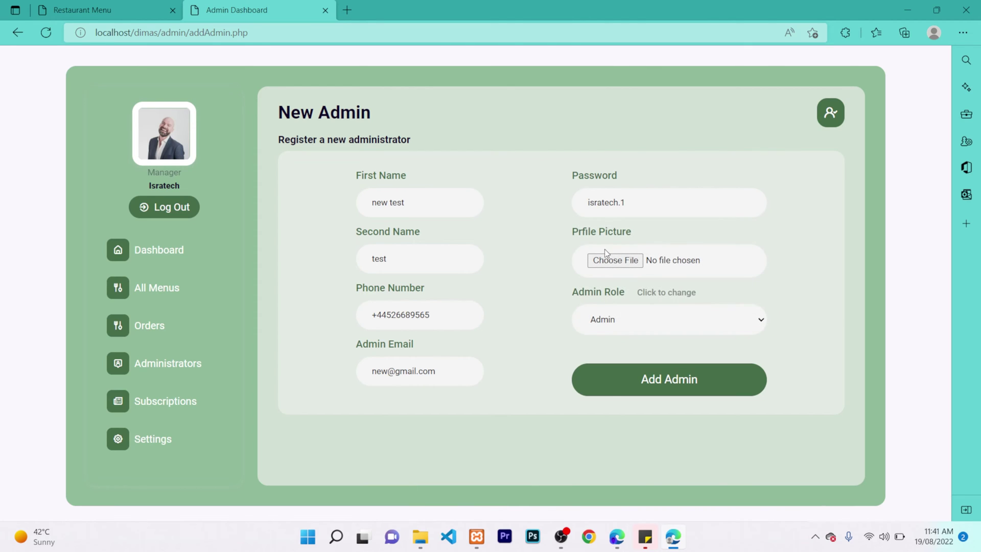
Attach 2.jpg as the picture, set the role to Manager, and add the administrator
click(619, 261)
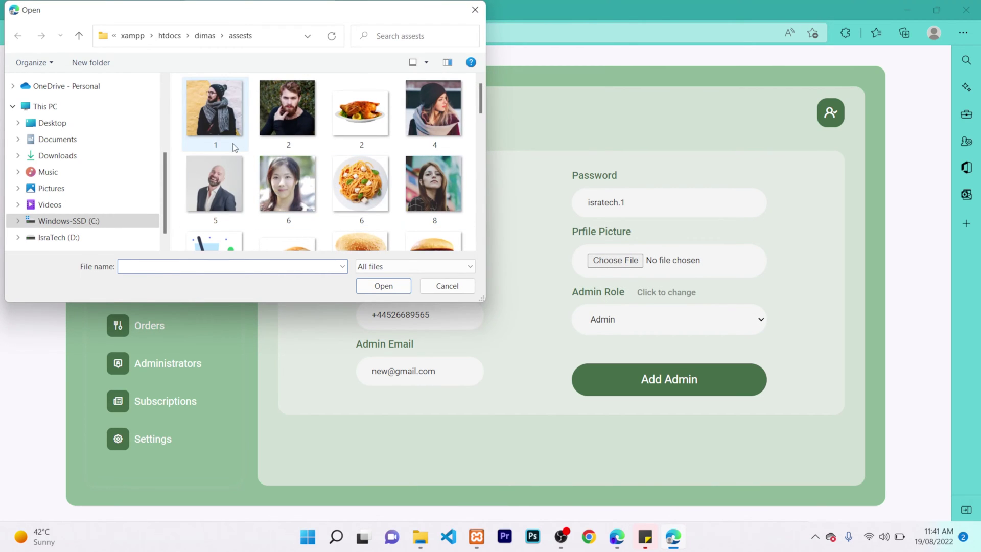
click(275, 117)
click(373, 285)
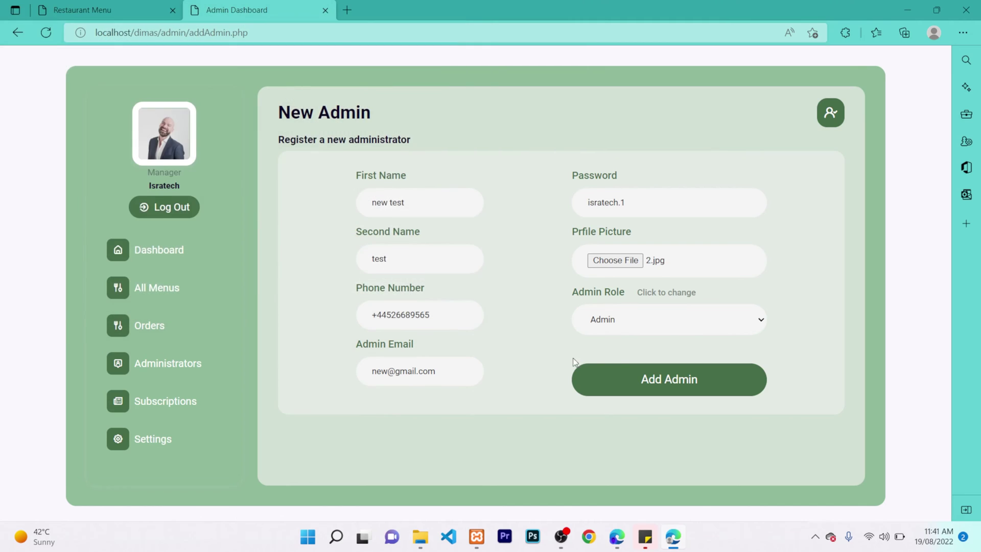
click(690, 321)
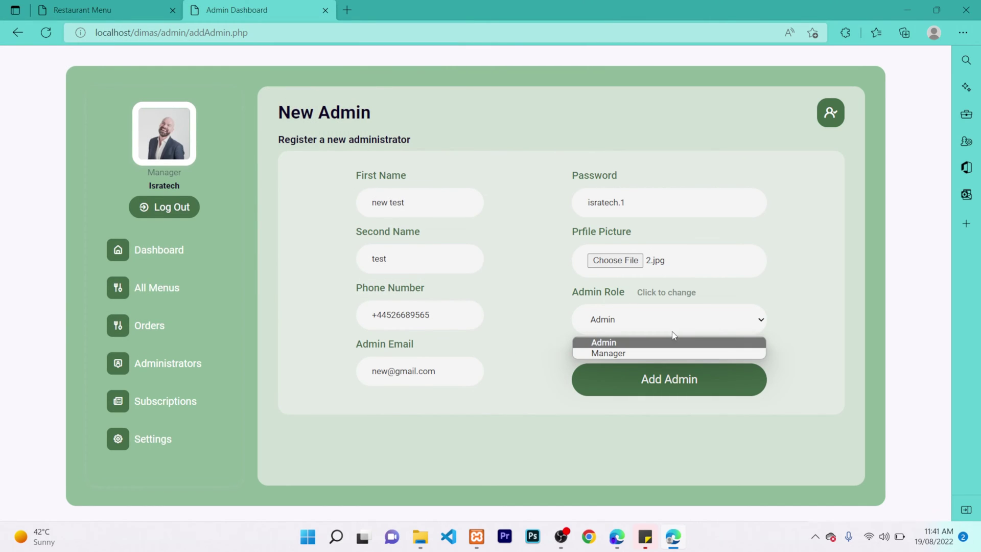
click(641, 358)
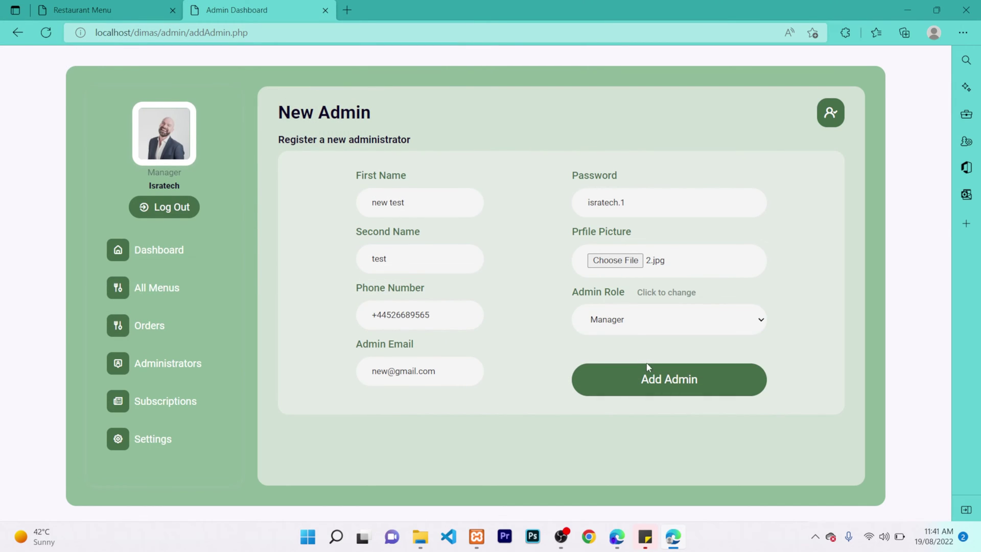
click(671, 387)
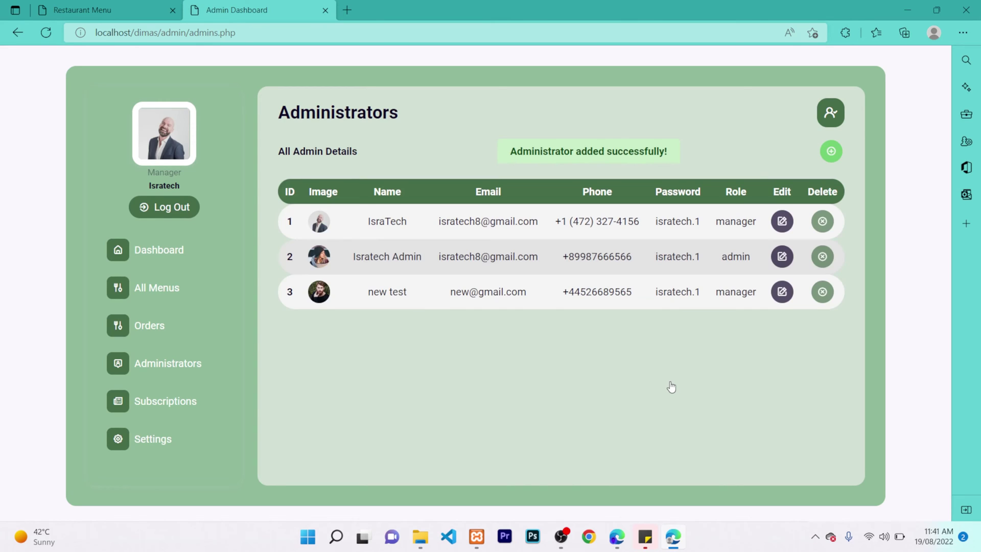
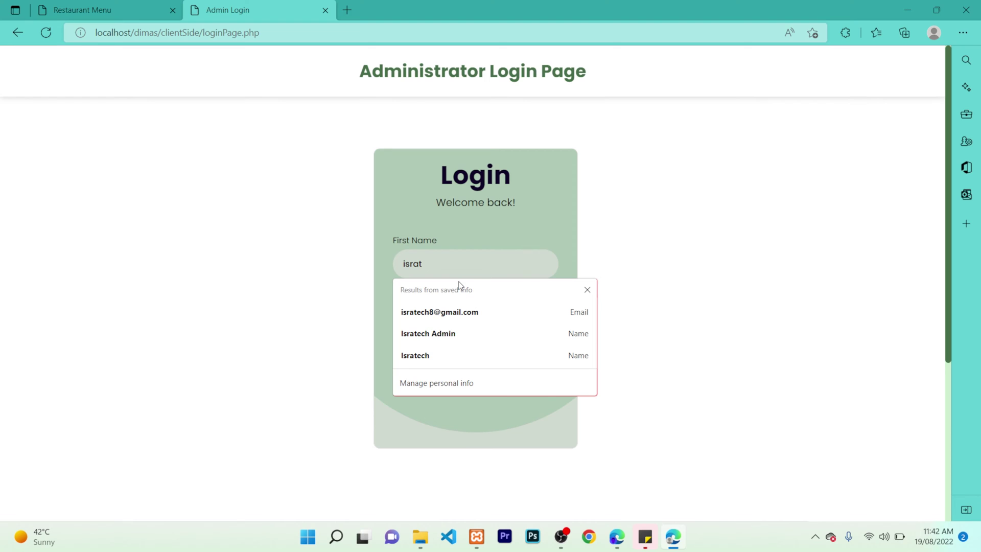
Sign in with the manager's first name and password, retrying after the first attempt fails
text(Isratech test)
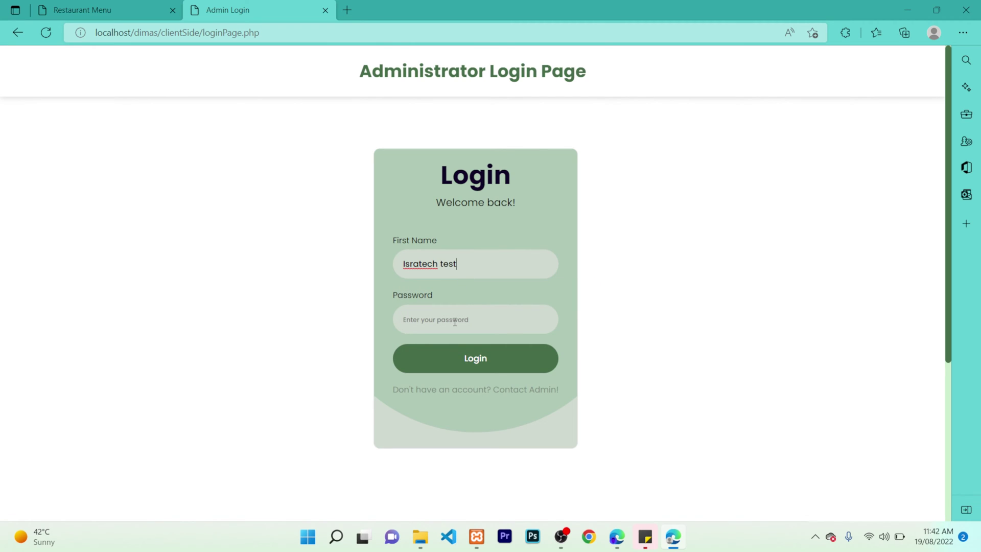
click(455, 322)
text(••••••••••)
click(470, 365)
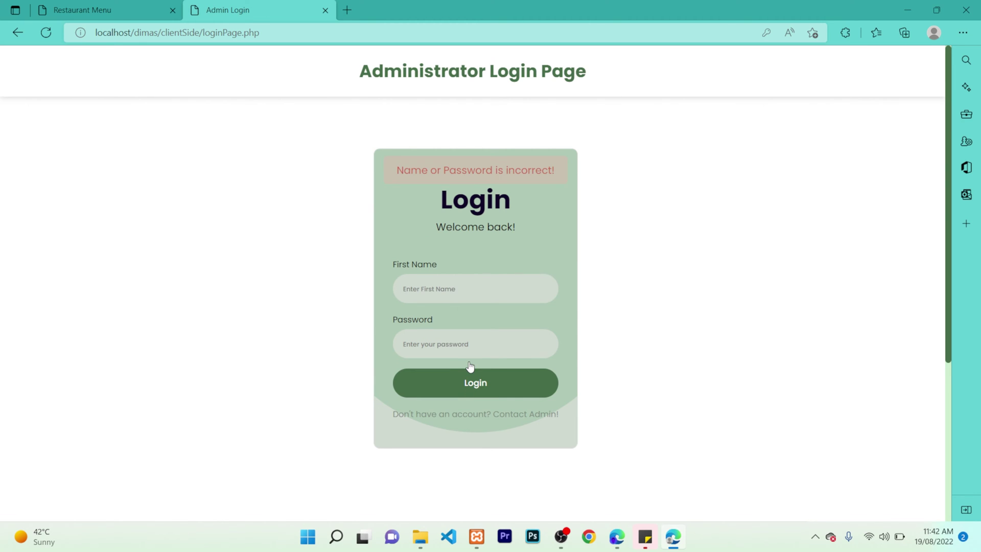
click(439, 290)
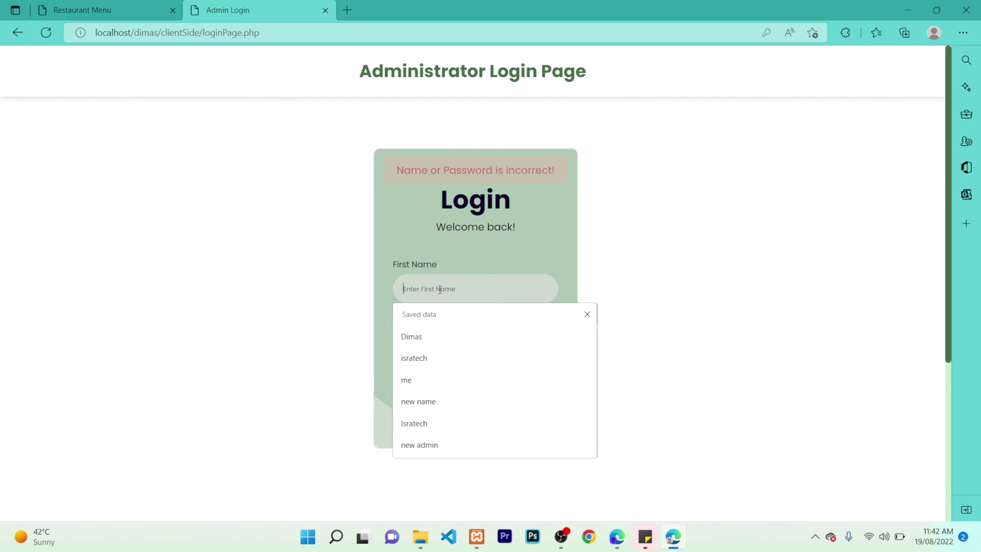
text(Isratech)
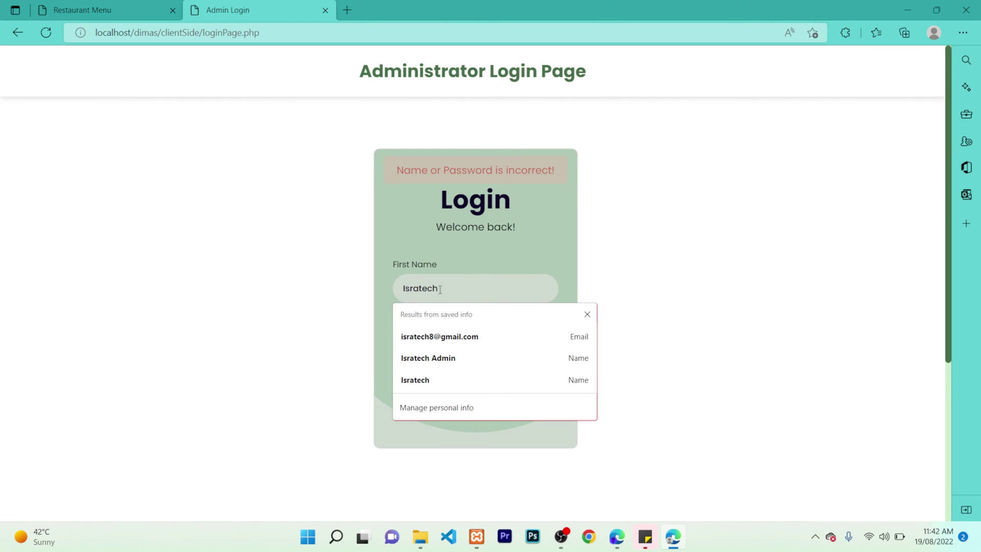
click(417, 346)
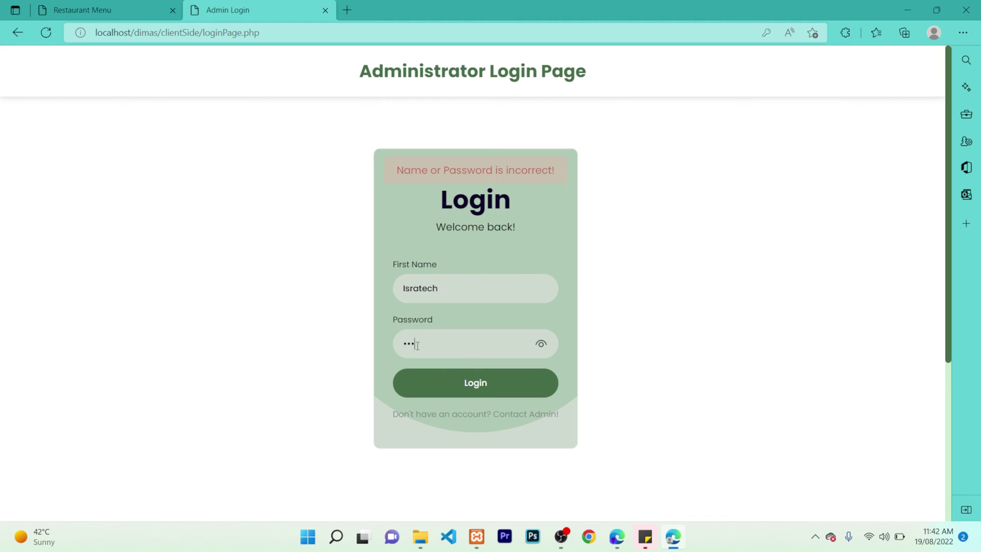
key(Return)
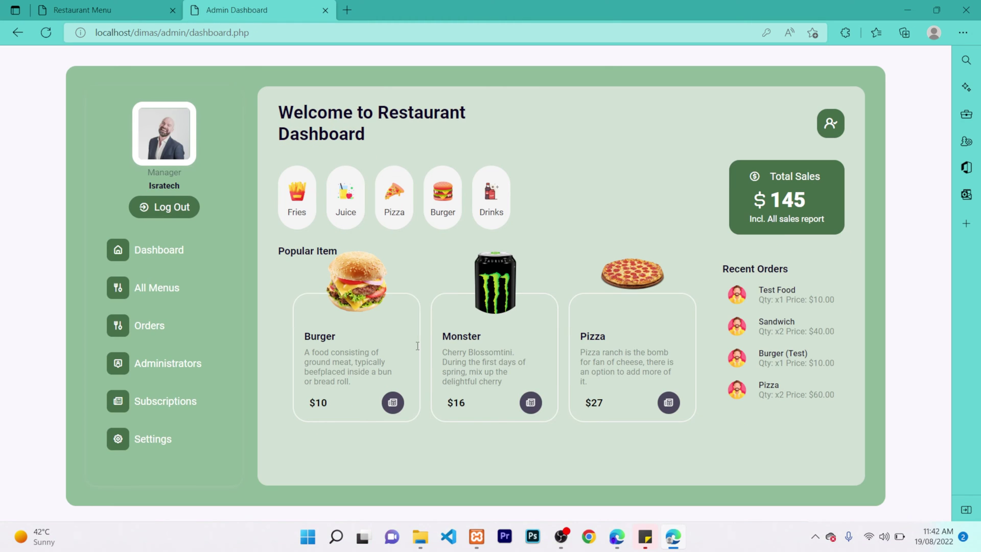
Review the Administrators table listing the three admin accounts
click(169, 370)
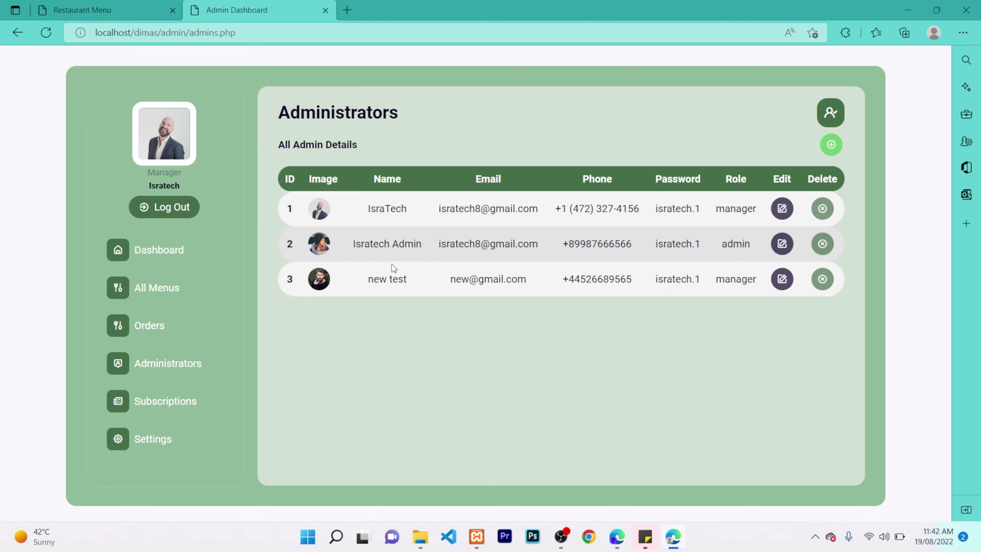
drag(425, 244, 361, 243)
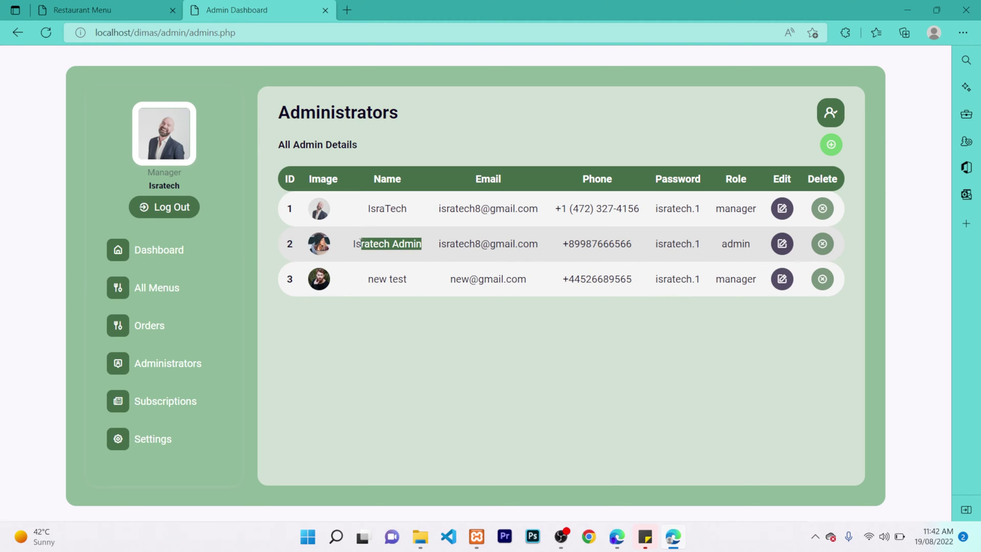
click(521, 339)
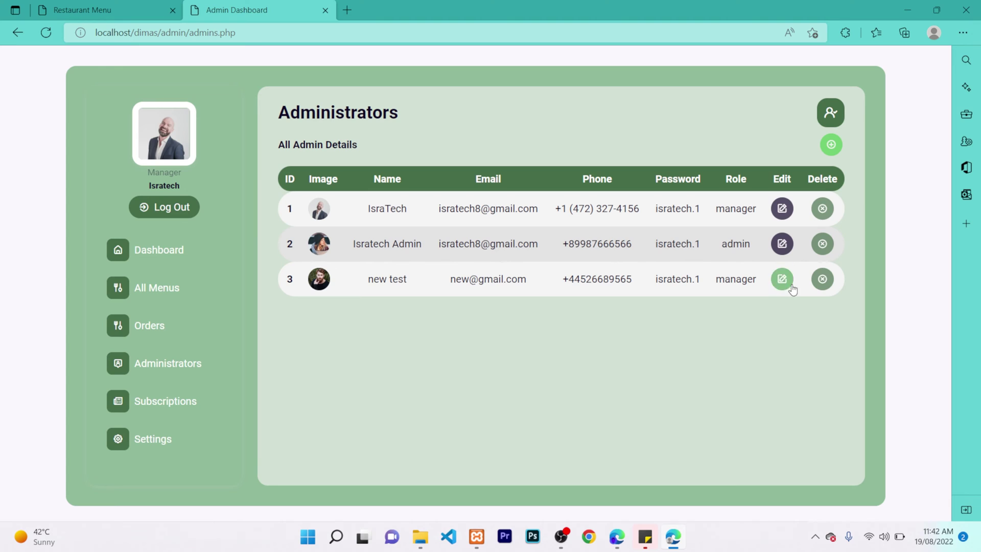
Log out of the manager account and enter the admin account's first name on the login page
click(163, 208)
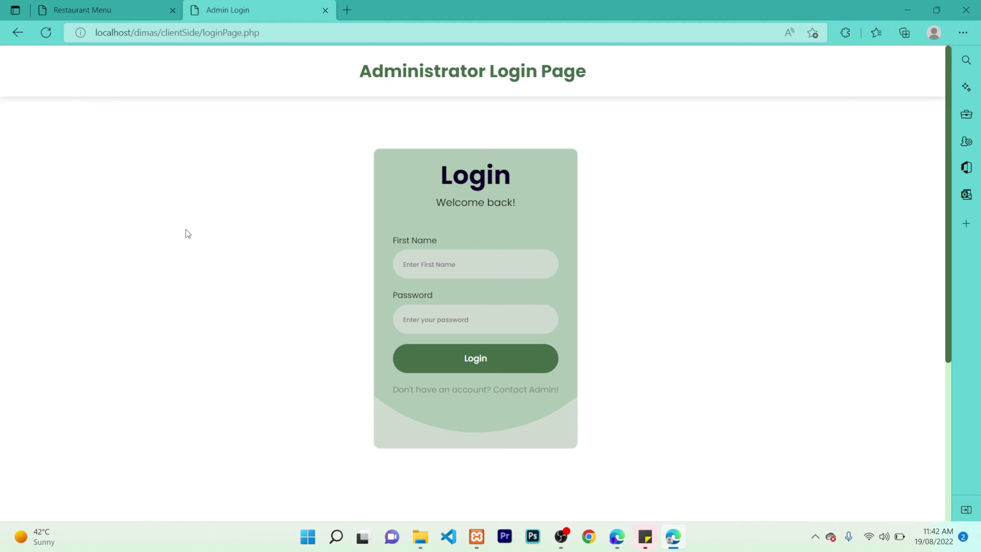
click(428, 272)
text(Israt)
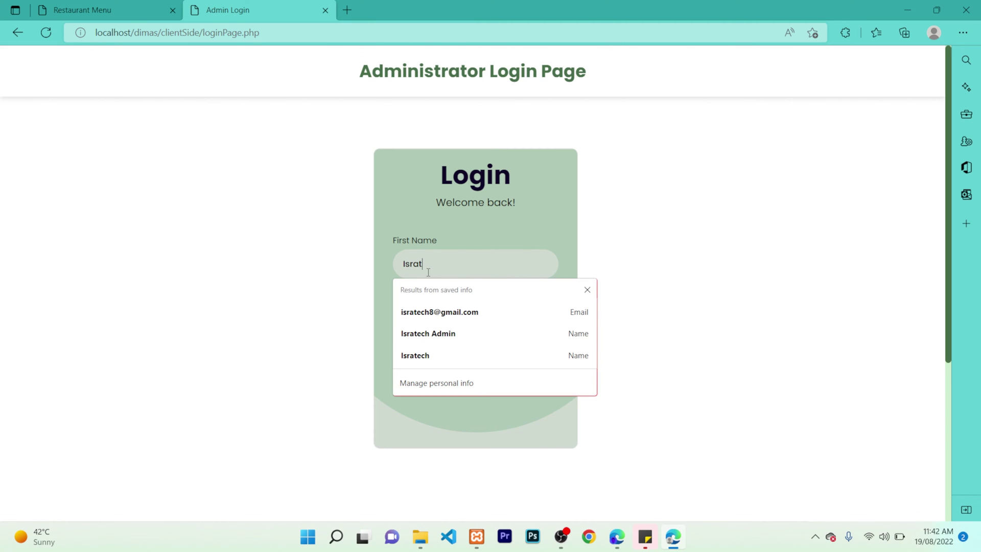
key(BackSpace)
text(atech Admin)
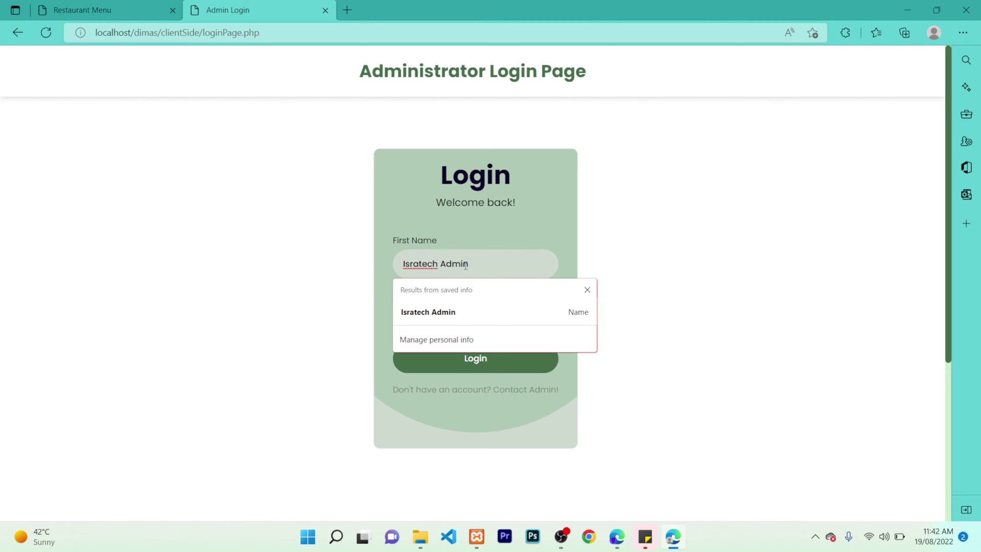
key(Escape)
Enter the admin password, log in, and check the Administrator role label on the dashboard
click(440, 328)
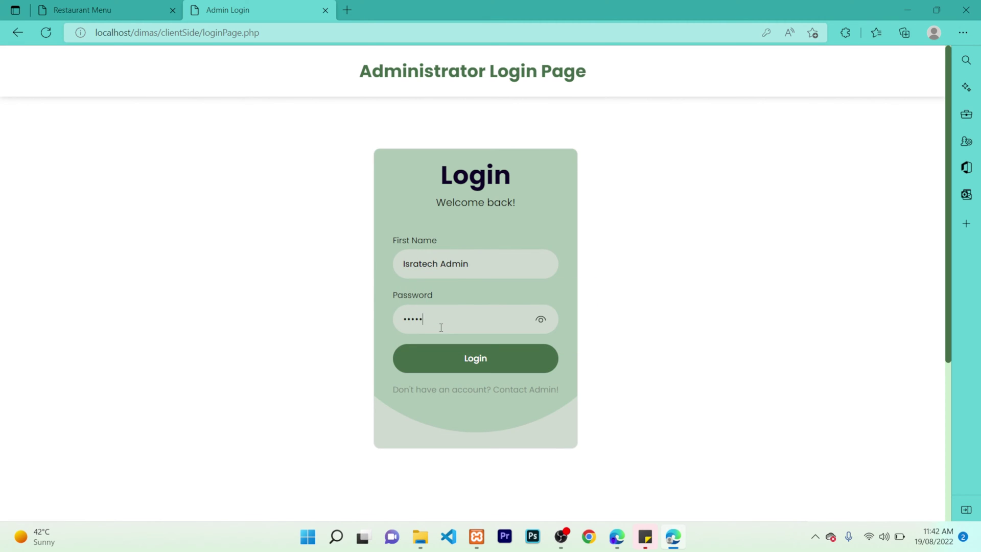
key(Return)
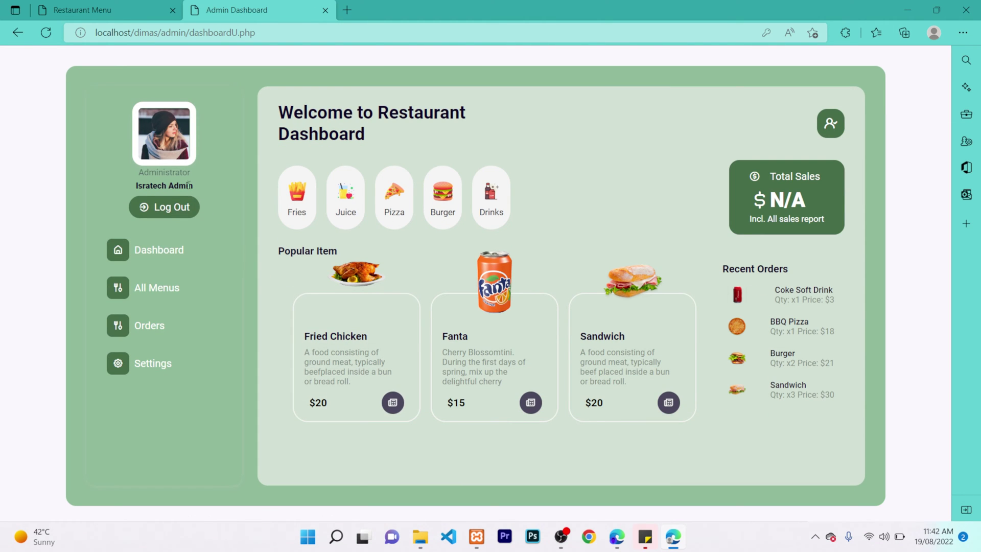
drag(189, 174, 142, 175)
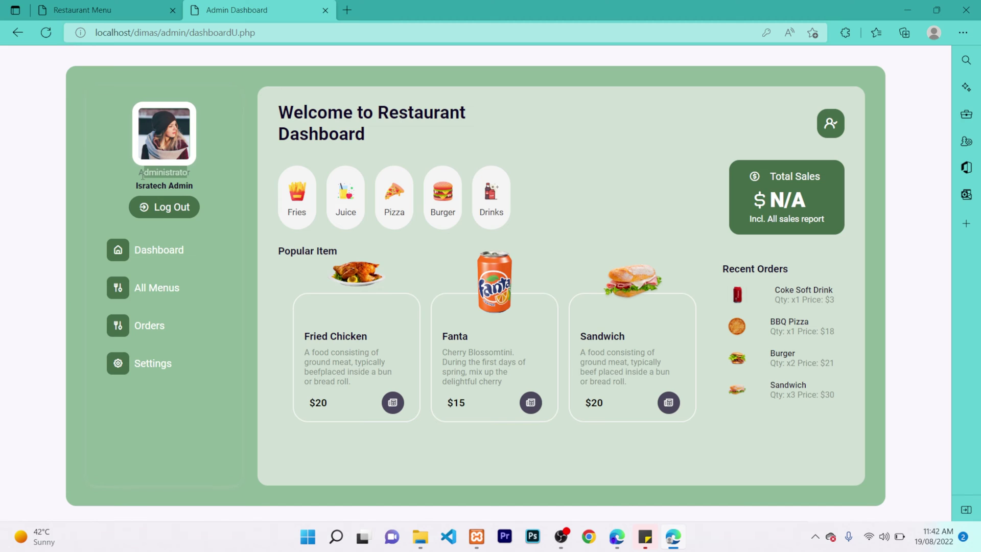
click(218, 178)
Browse the All Menus page, then go to the Settings profile form
click(154, 292)
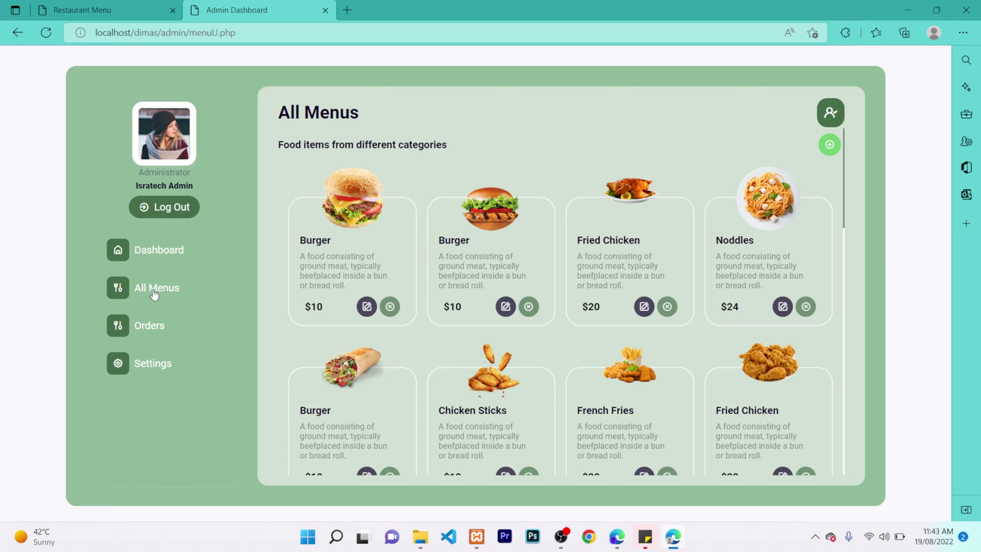
click(156, 366)
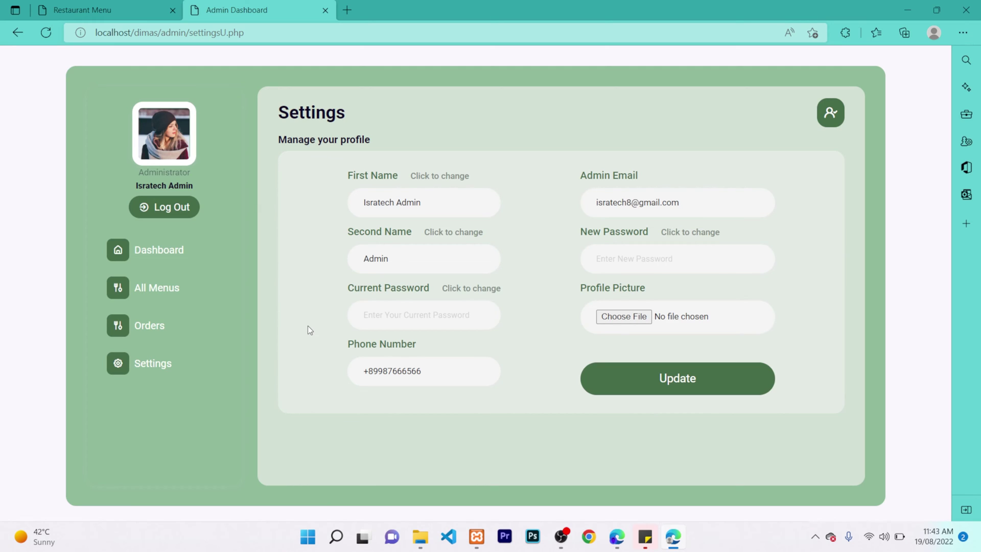
Enter the current password and replace Admin with Changed in the first name
click(432, 211)
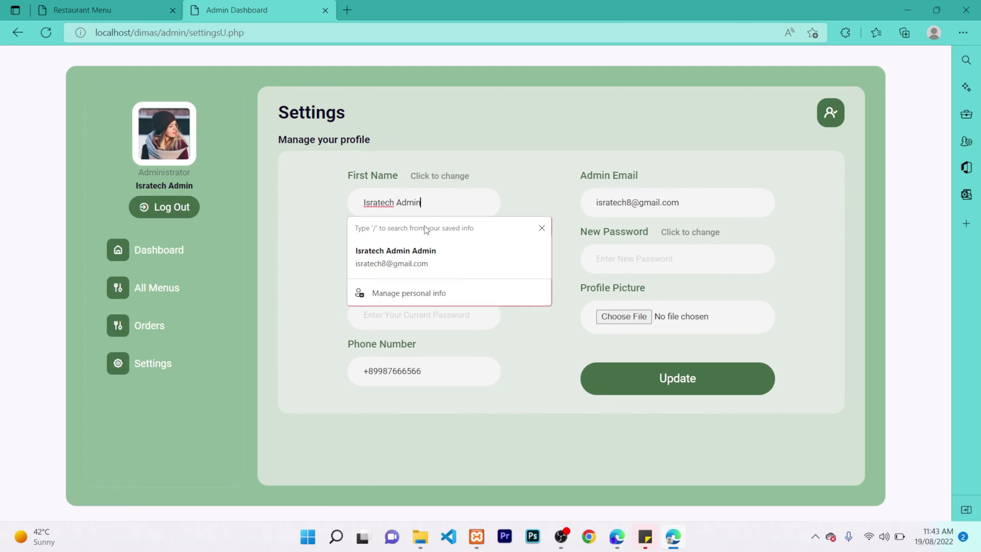
click(527, 331)
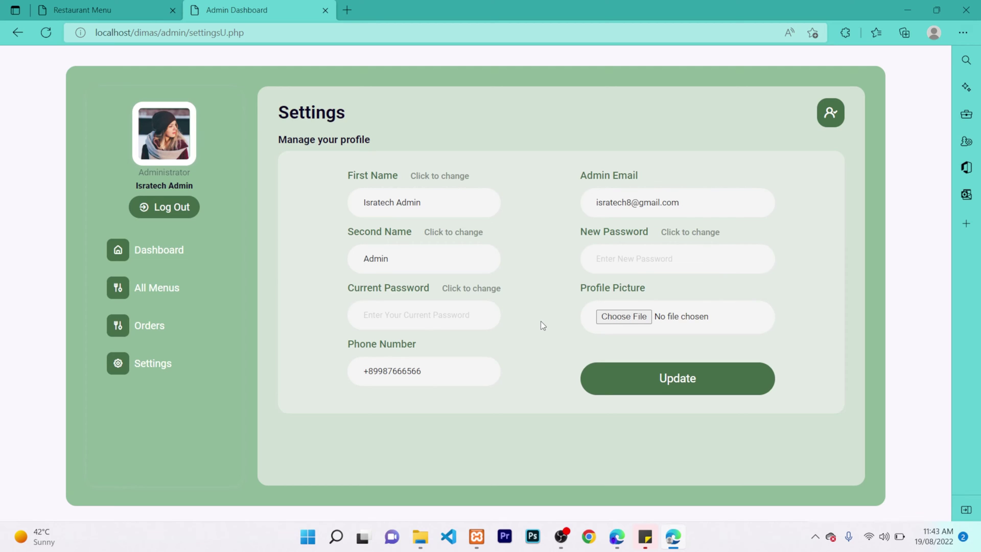
click(402, 315)
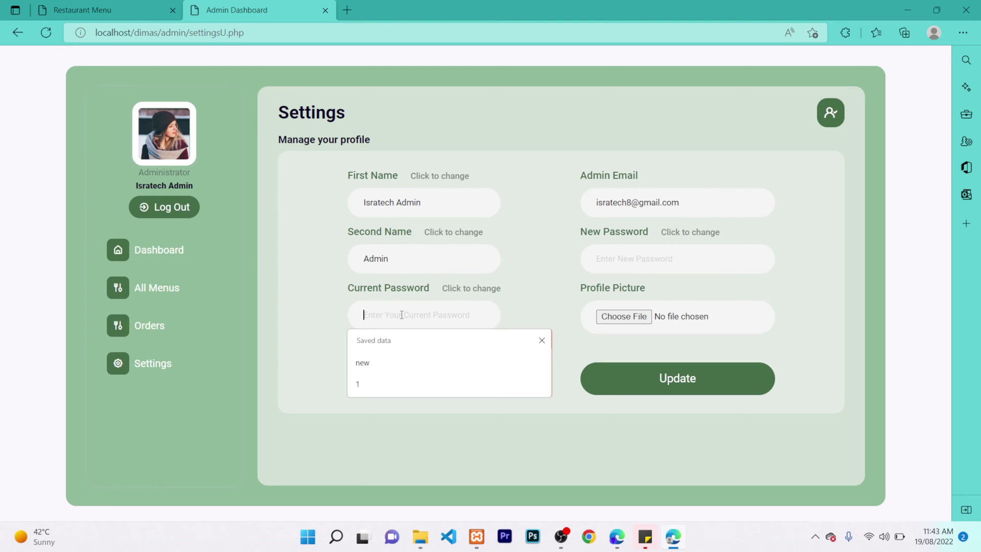
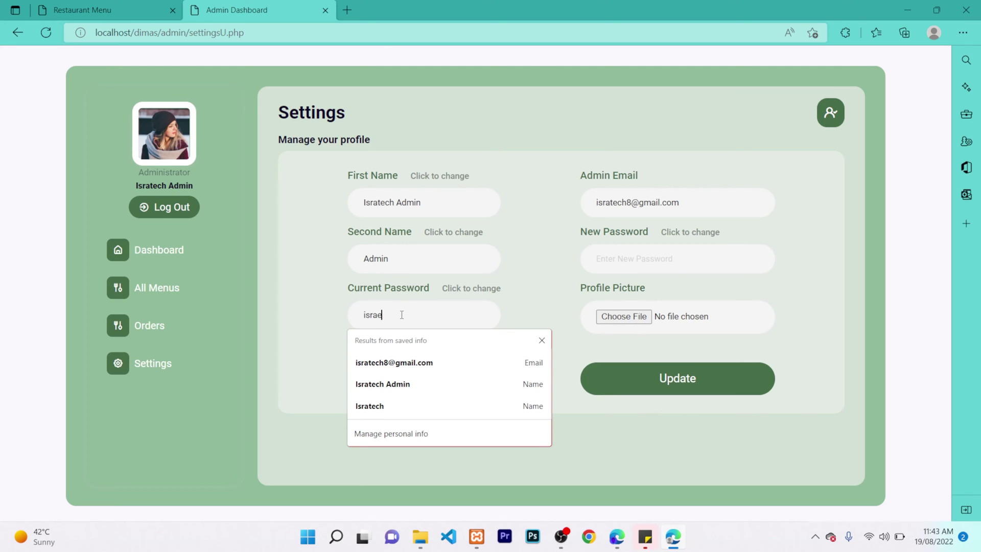
click(516, 293)
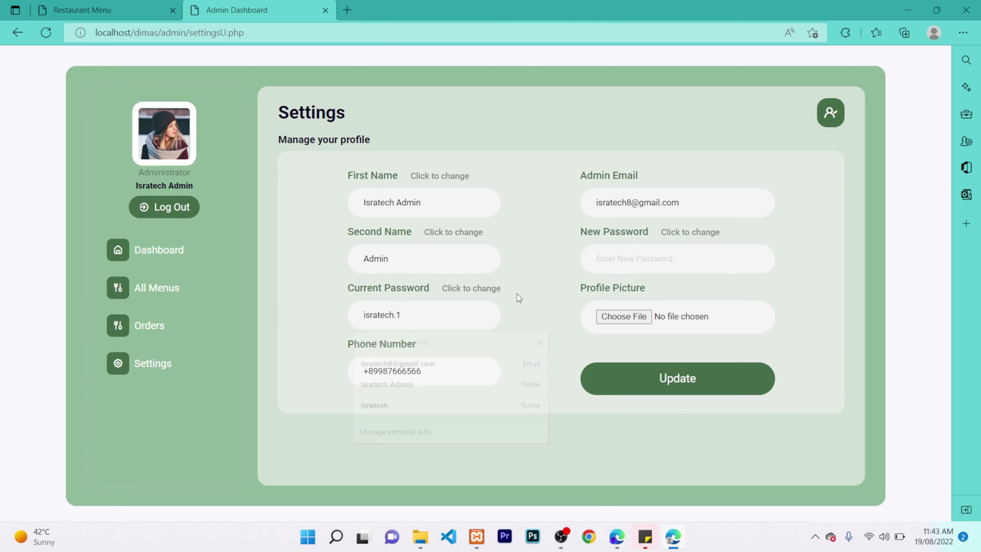
click(418, 202)
double_click(419, 202)
key(BackSpace)
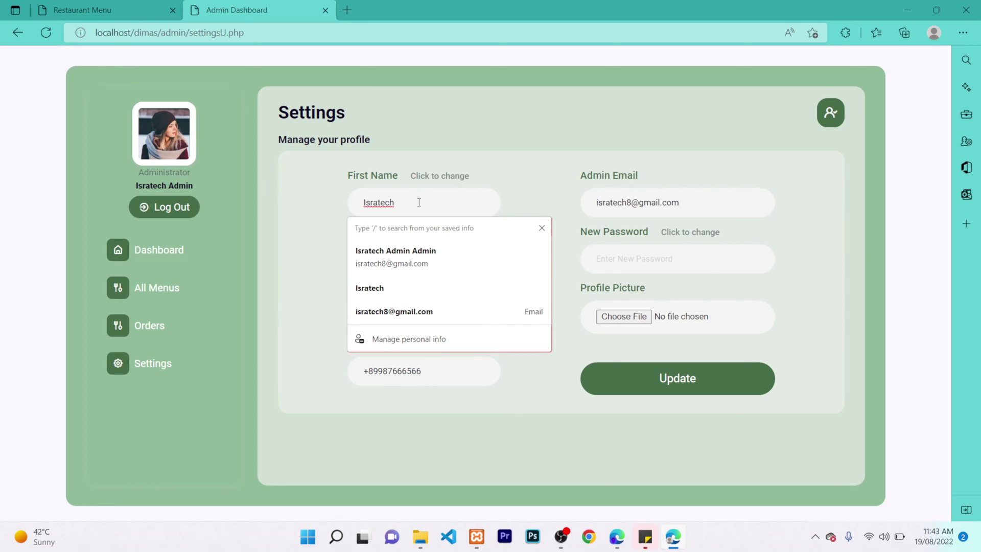
text(Changed)
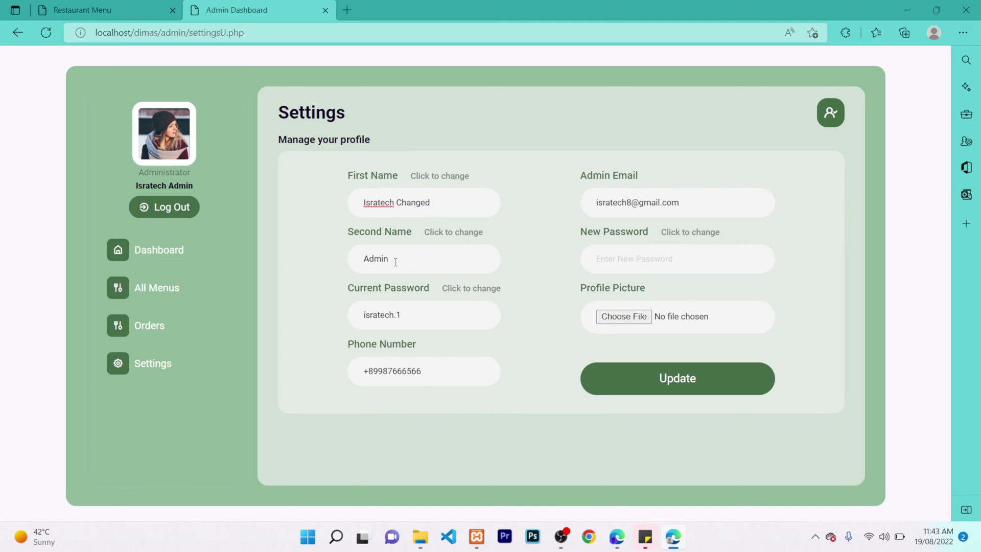
Set a new password, choose profile picture 6.jpg, and save the profile with Update
click(615, 258)
text(is)
click(751, 258)
click(631, 321)
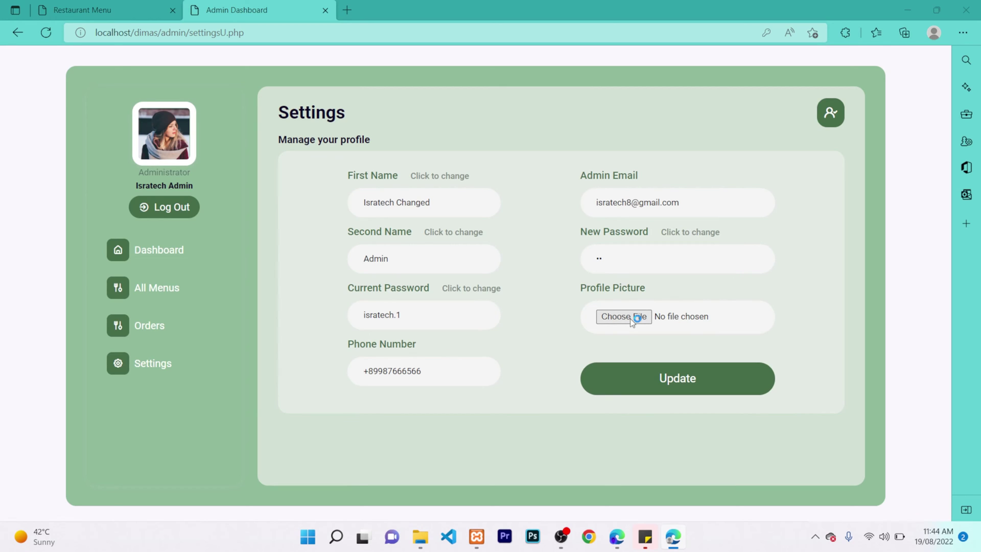
click(290, 191)
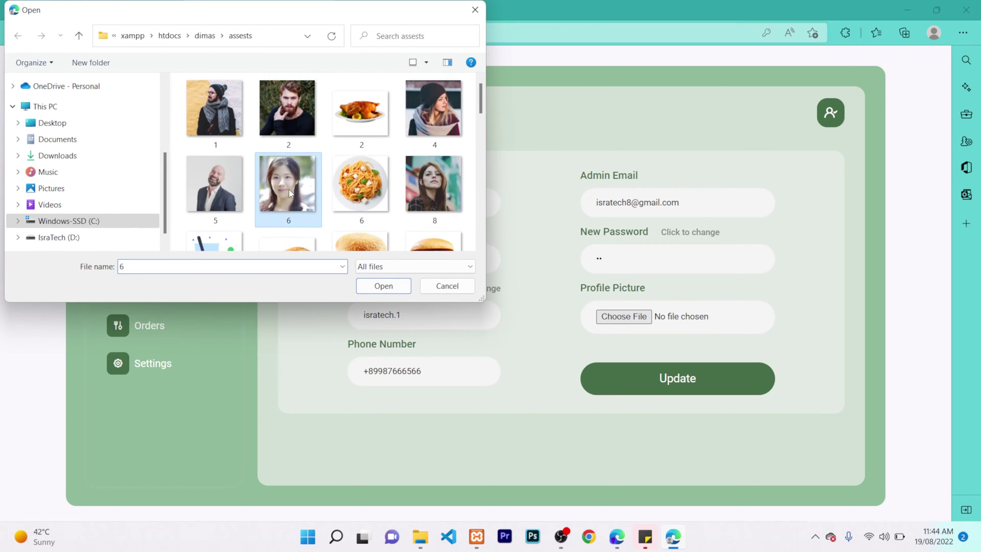
click(382, 286)
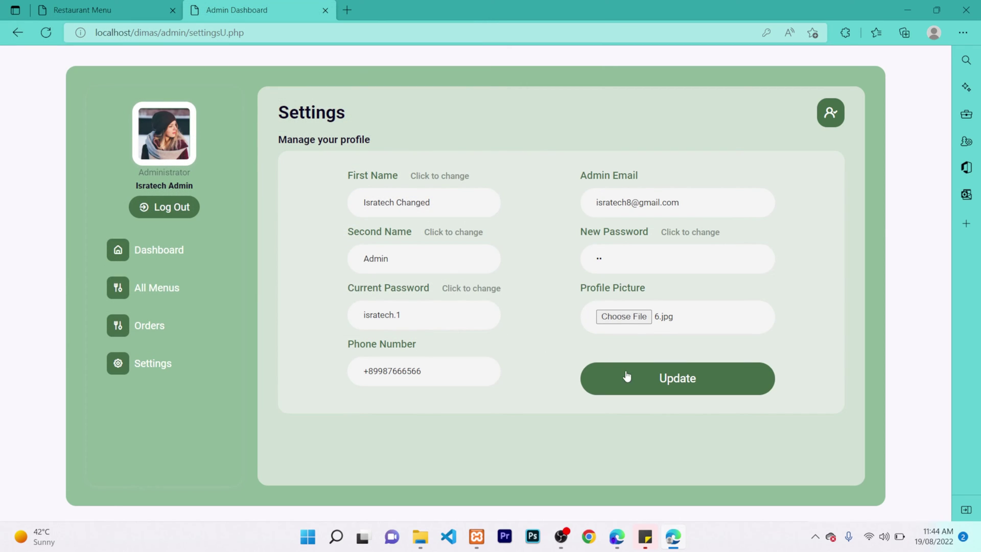
click(668, 383)
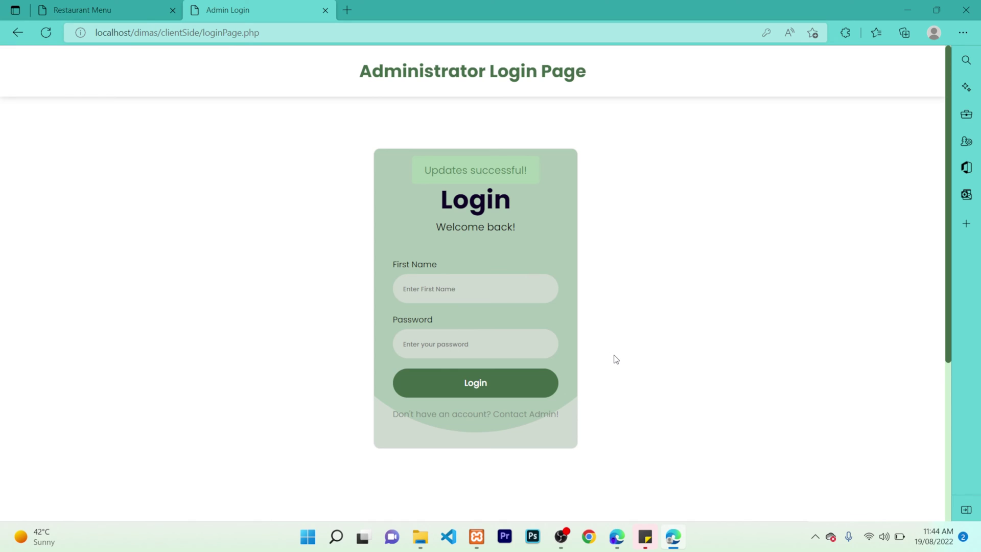
Log in with the renamed first name ending in Changed and the new password
click(438, 289)
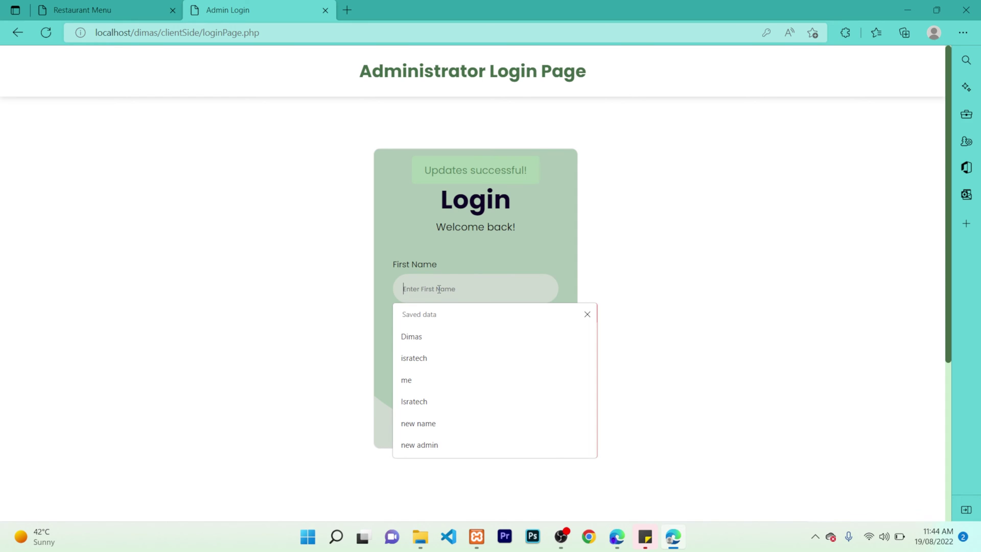
text(Israytec)
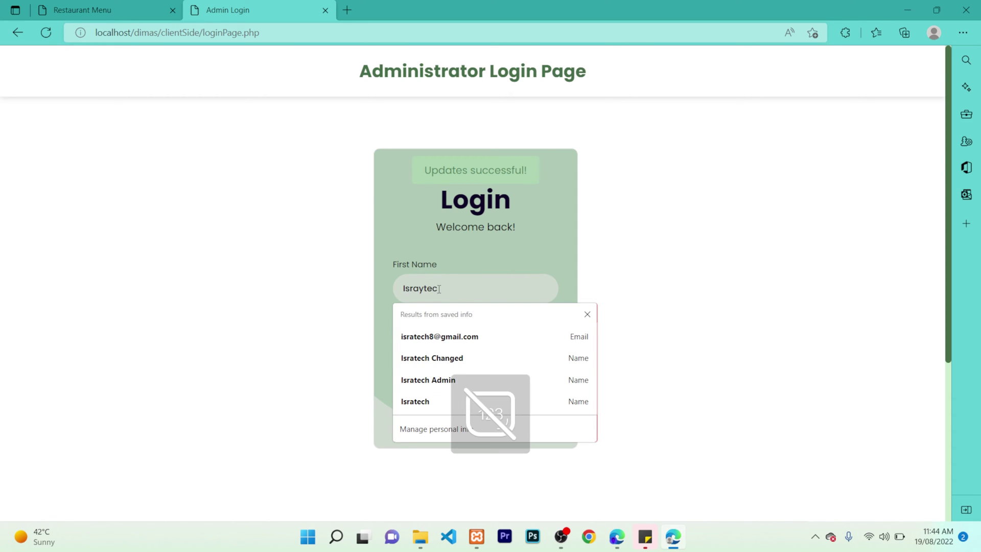
key(BackSpace)
key(BackSpace)
key(BackSpace)
key(BackSpace)
text(tech)
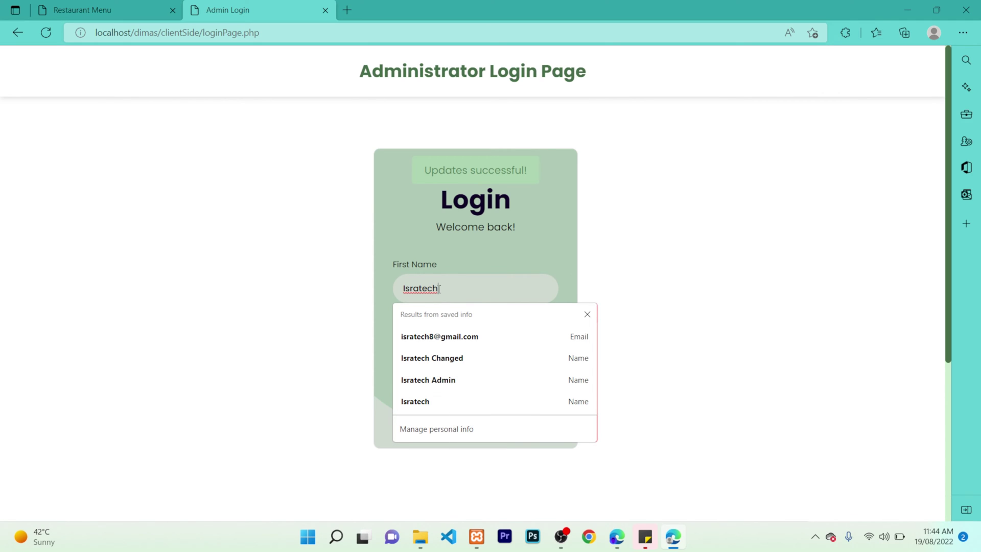
text( Chan)
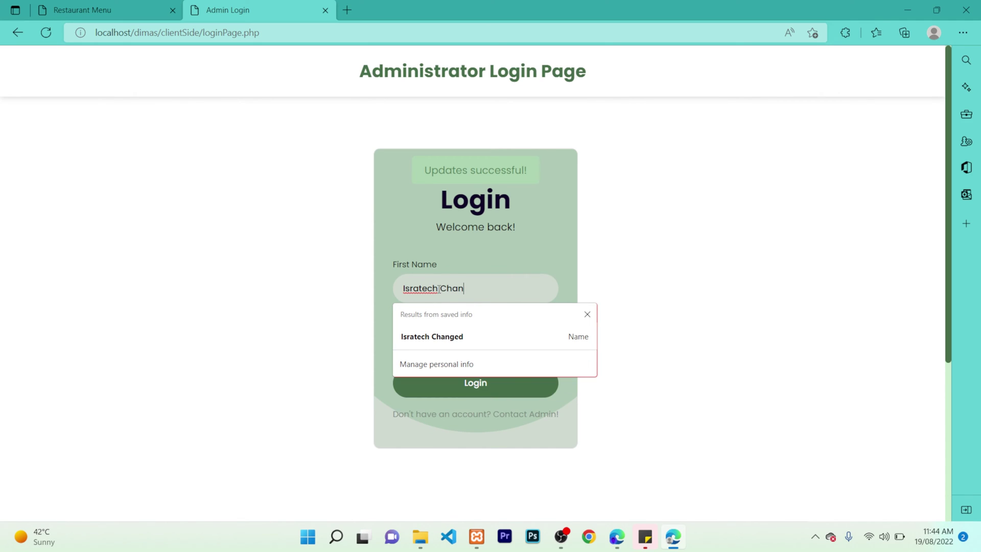
text(ged)
click(457, 336)
text(123)
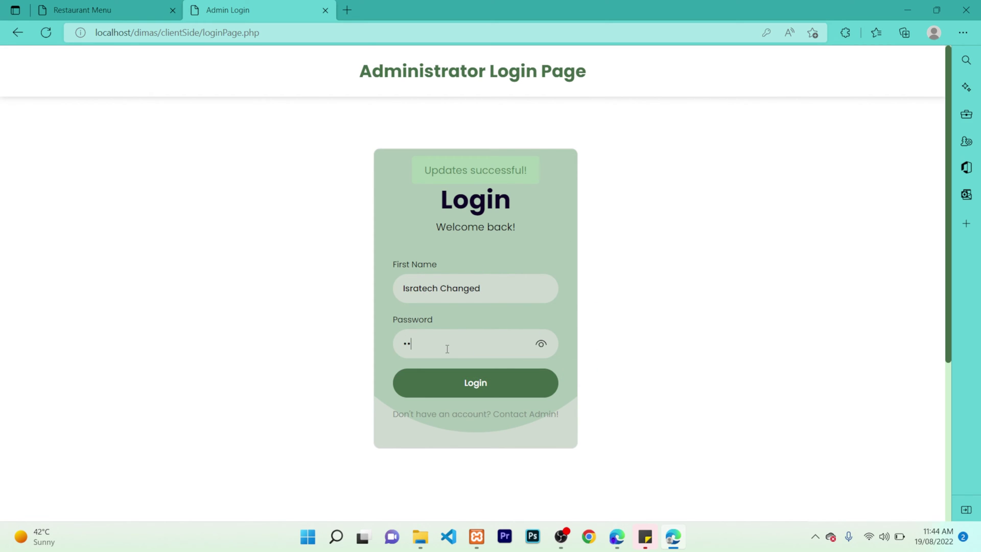
click(459, 385)
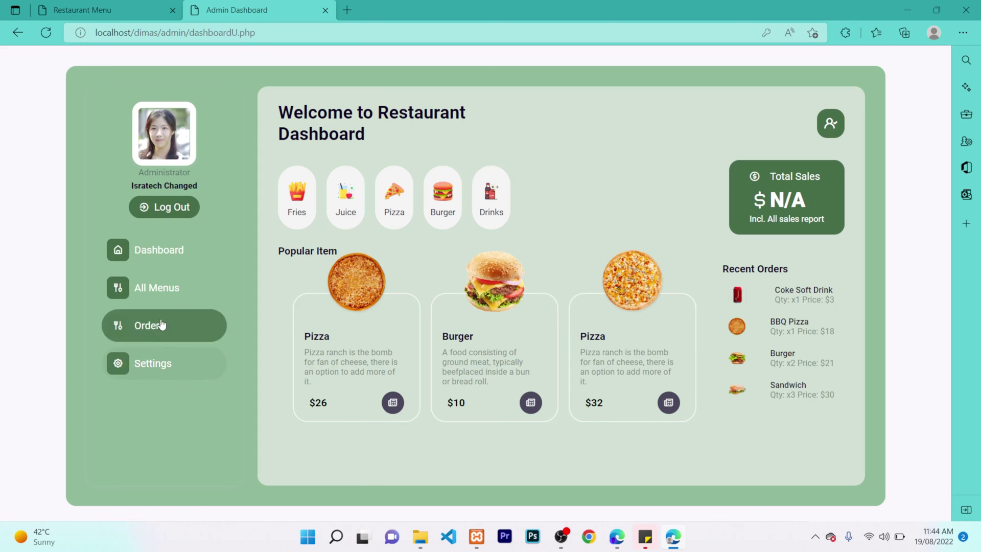
Scroll through the All Menus list of menu items
click(162, 288)
scroll(494, 278, down, 8)
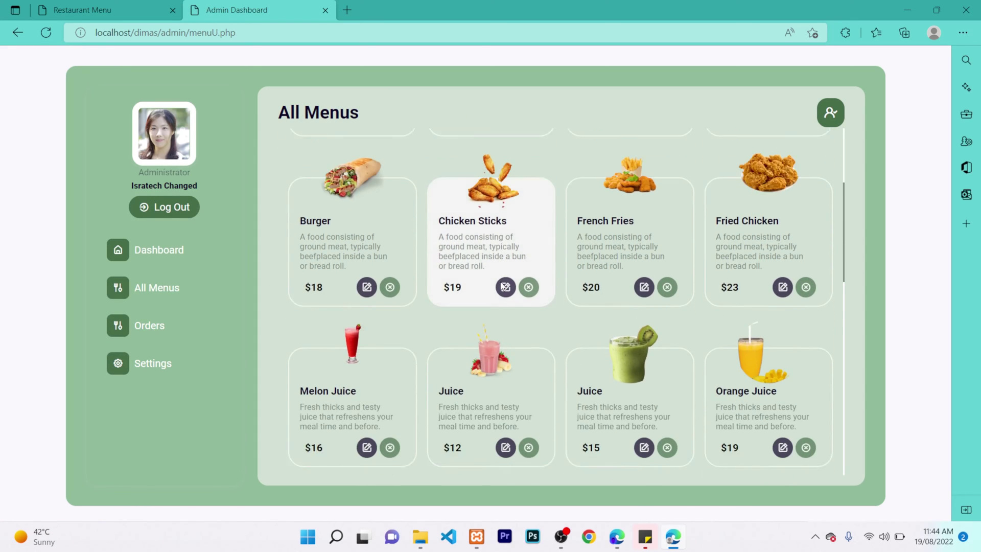
scroll(556, 297, down, 2)
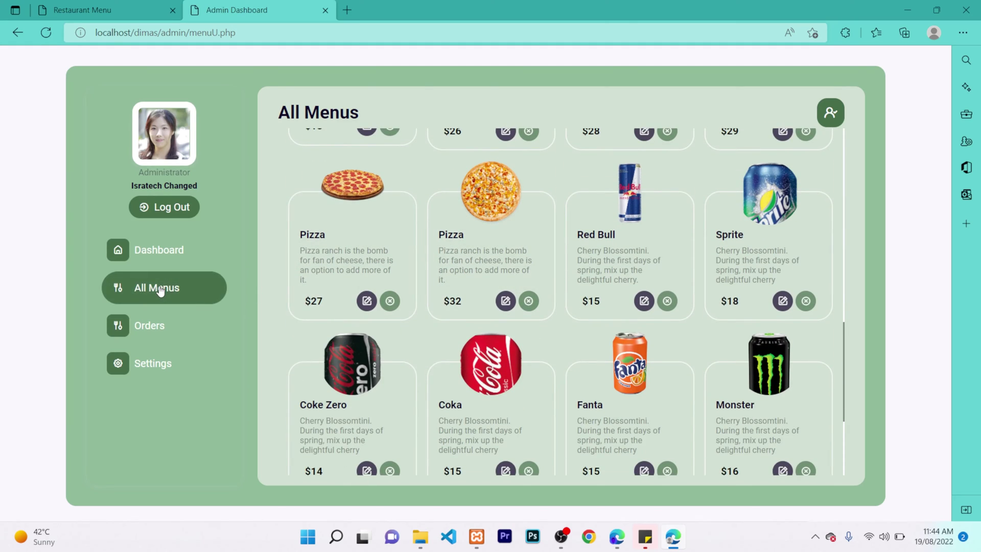
View the Orders table and open the Update Order form for order 20, Burger (Test)
click(163, 325)
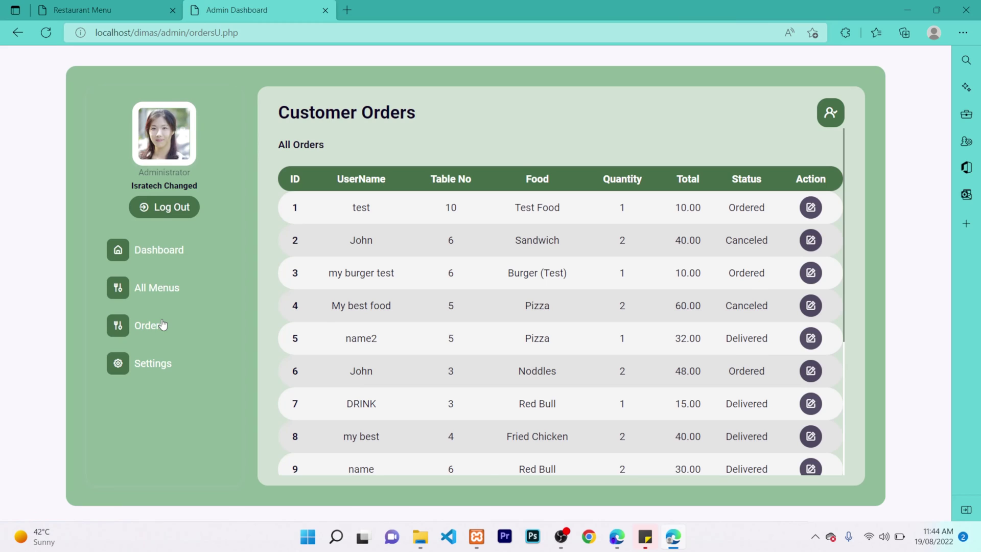
drag(567, 213, 515, 208)
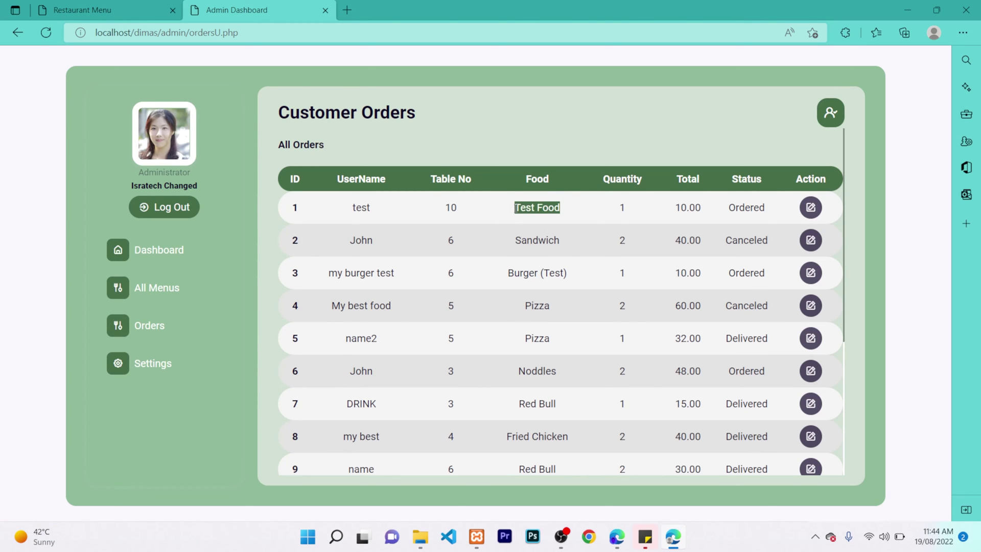
scroll(601, 284, down, 1)
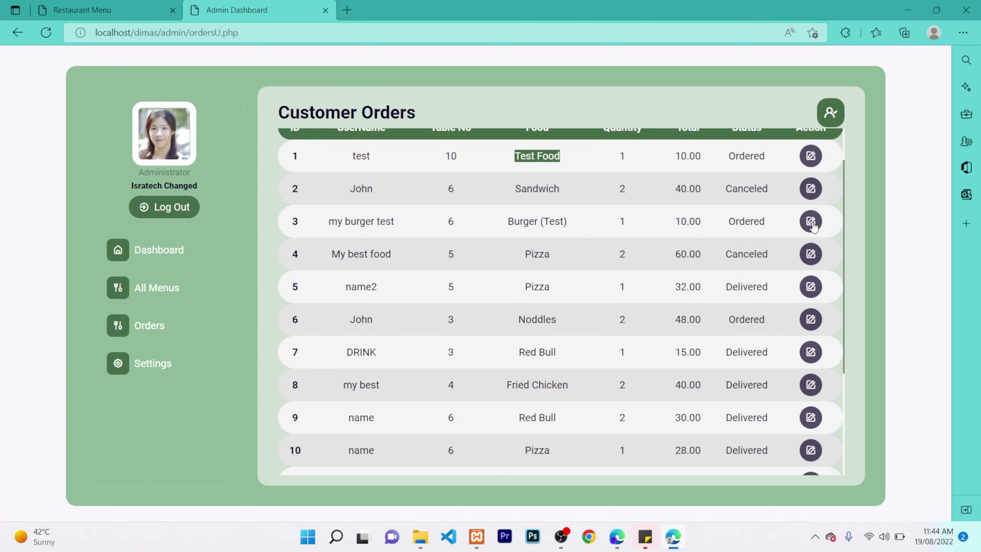
click(810, 223)
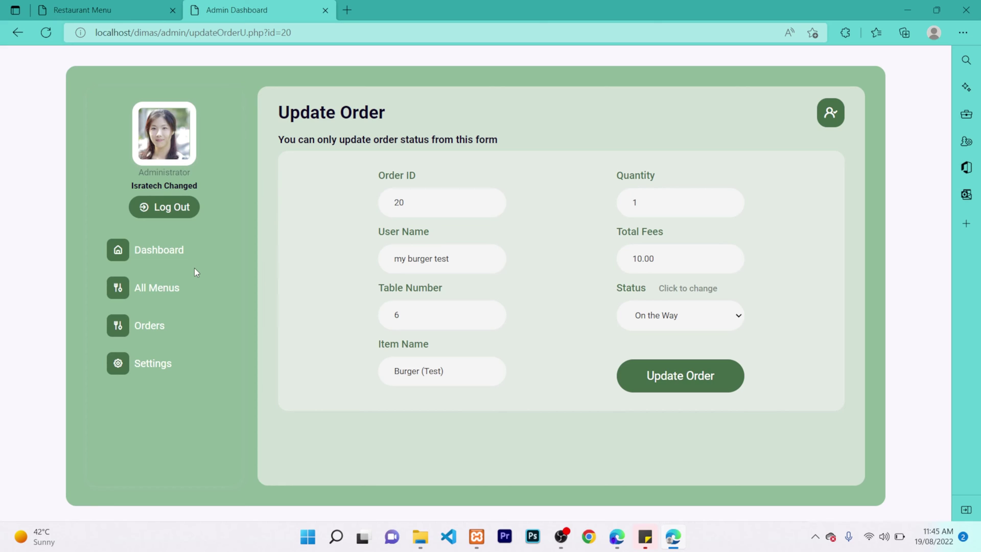
Log out of the admin account and sign in with the manager's first name and password
click(169, 209)
click(428, 259)
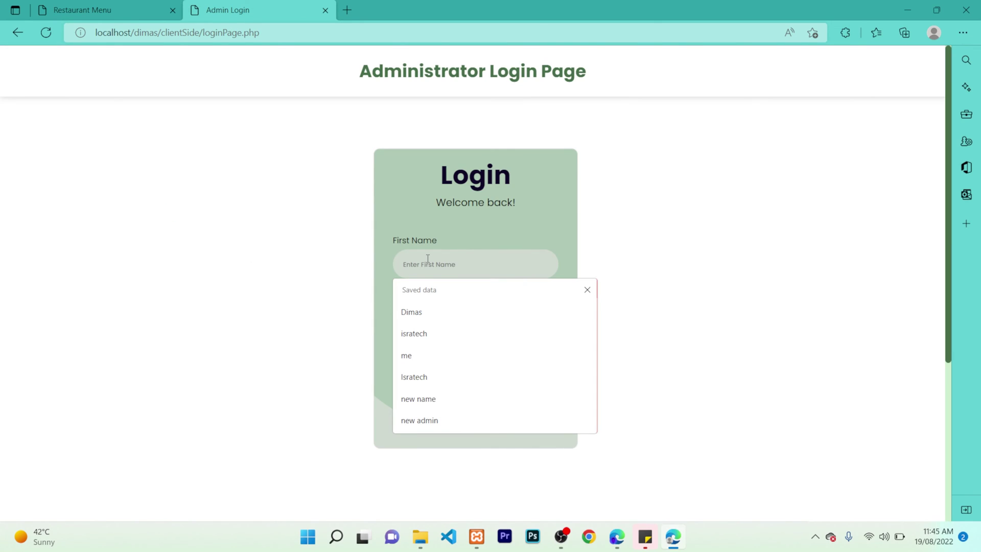
text(Isratech)
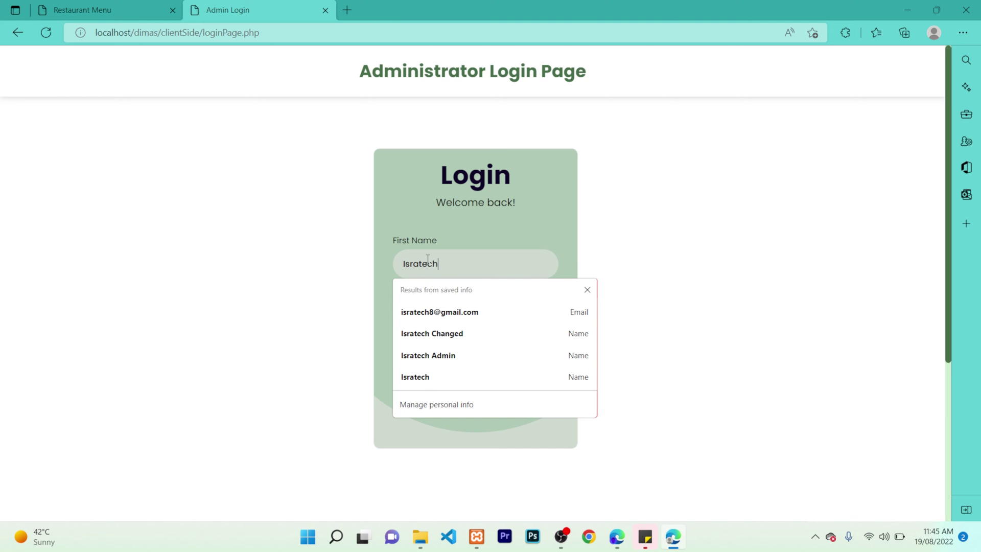
key(Tab)
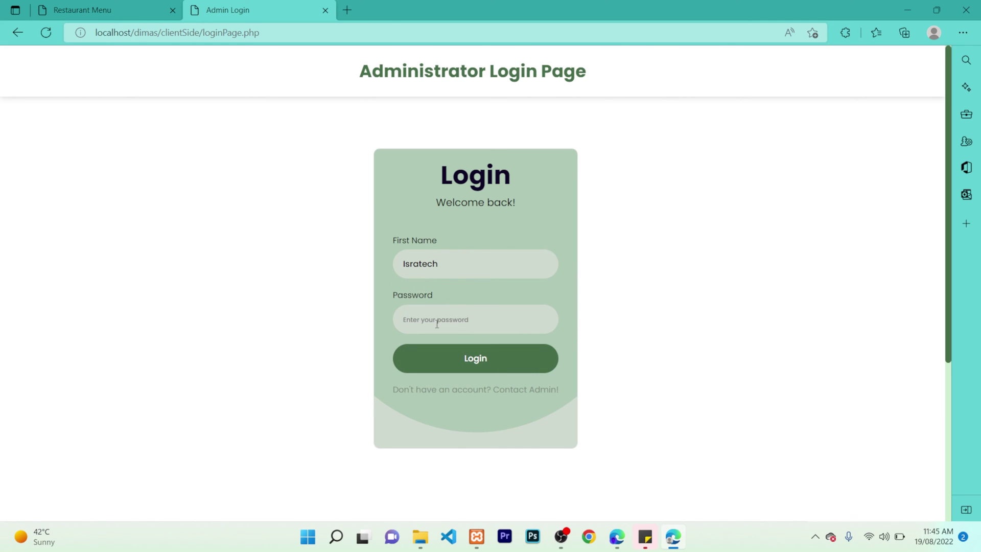
text(•••••••••••)
key(Return)
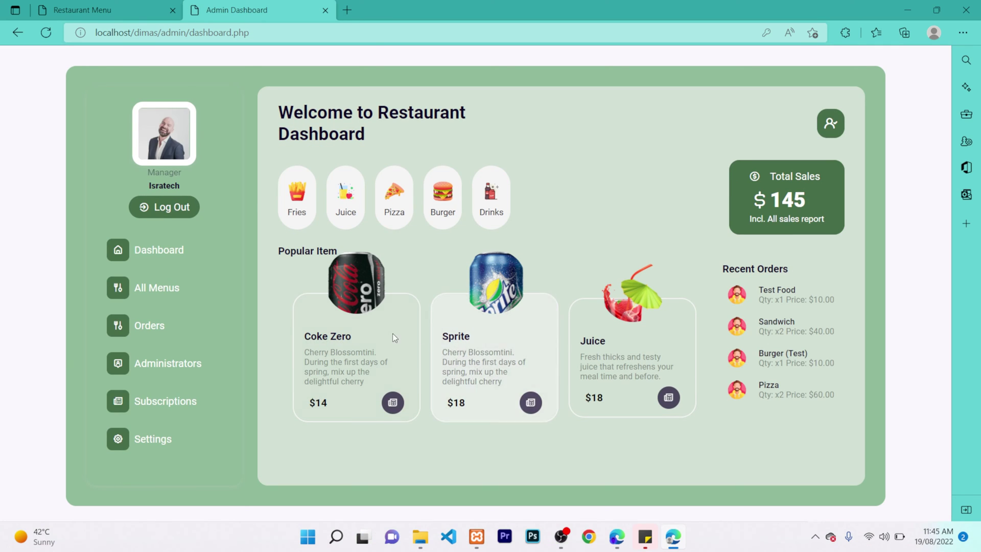
Open the Subscriptions page and review the two subscriber e-mail entries
click(162, 403)
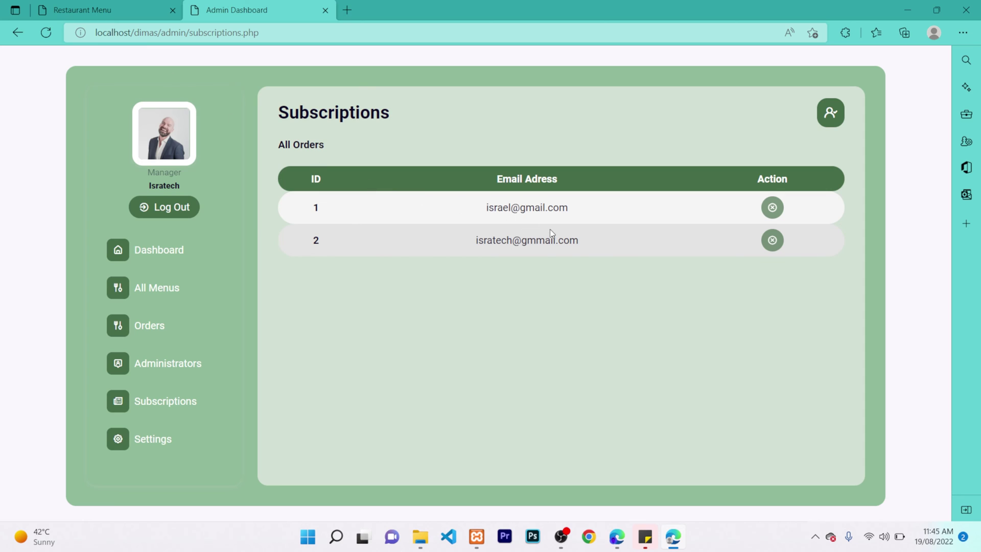
drag(590, 240, 471, 240)
click(514, 274)
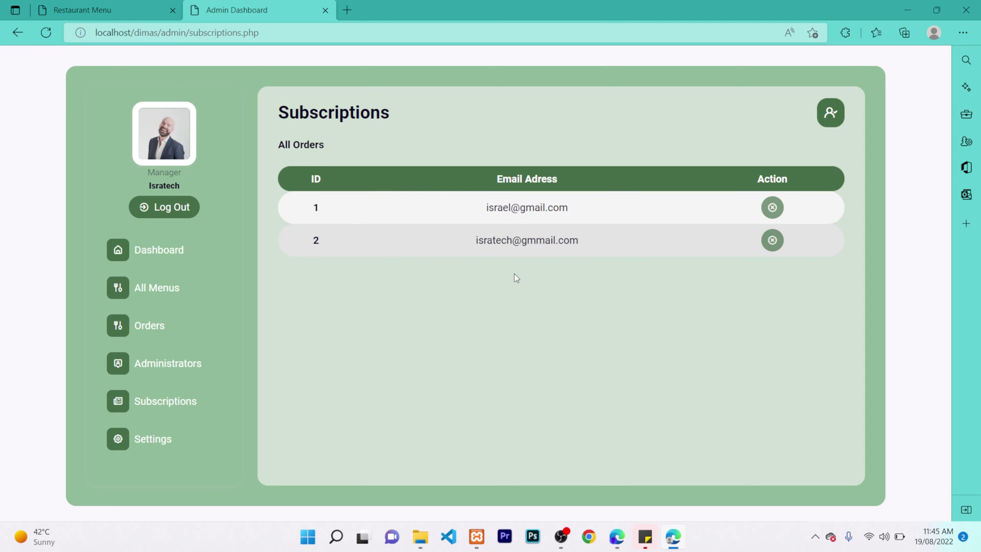